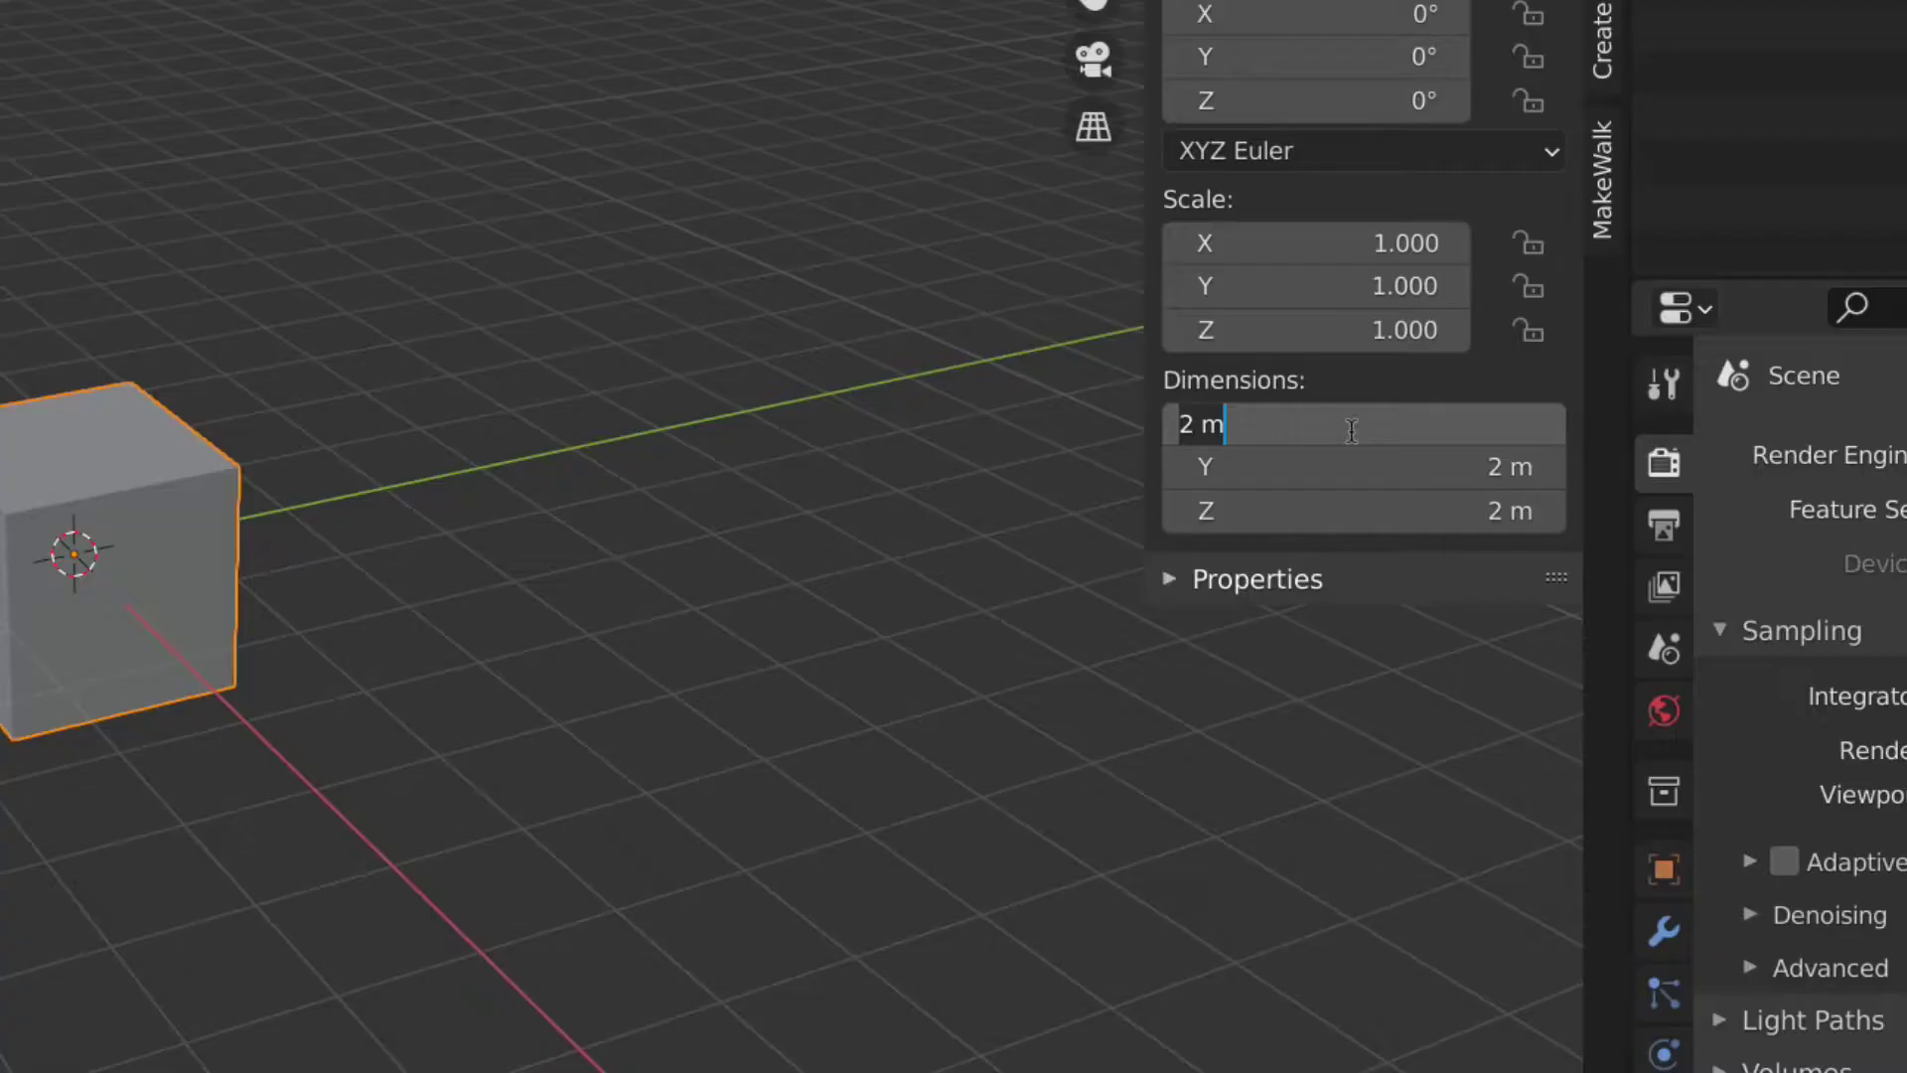
Set the cube's dimensions to X 54 m, Y 116 m and Z 14 m
key(Return)
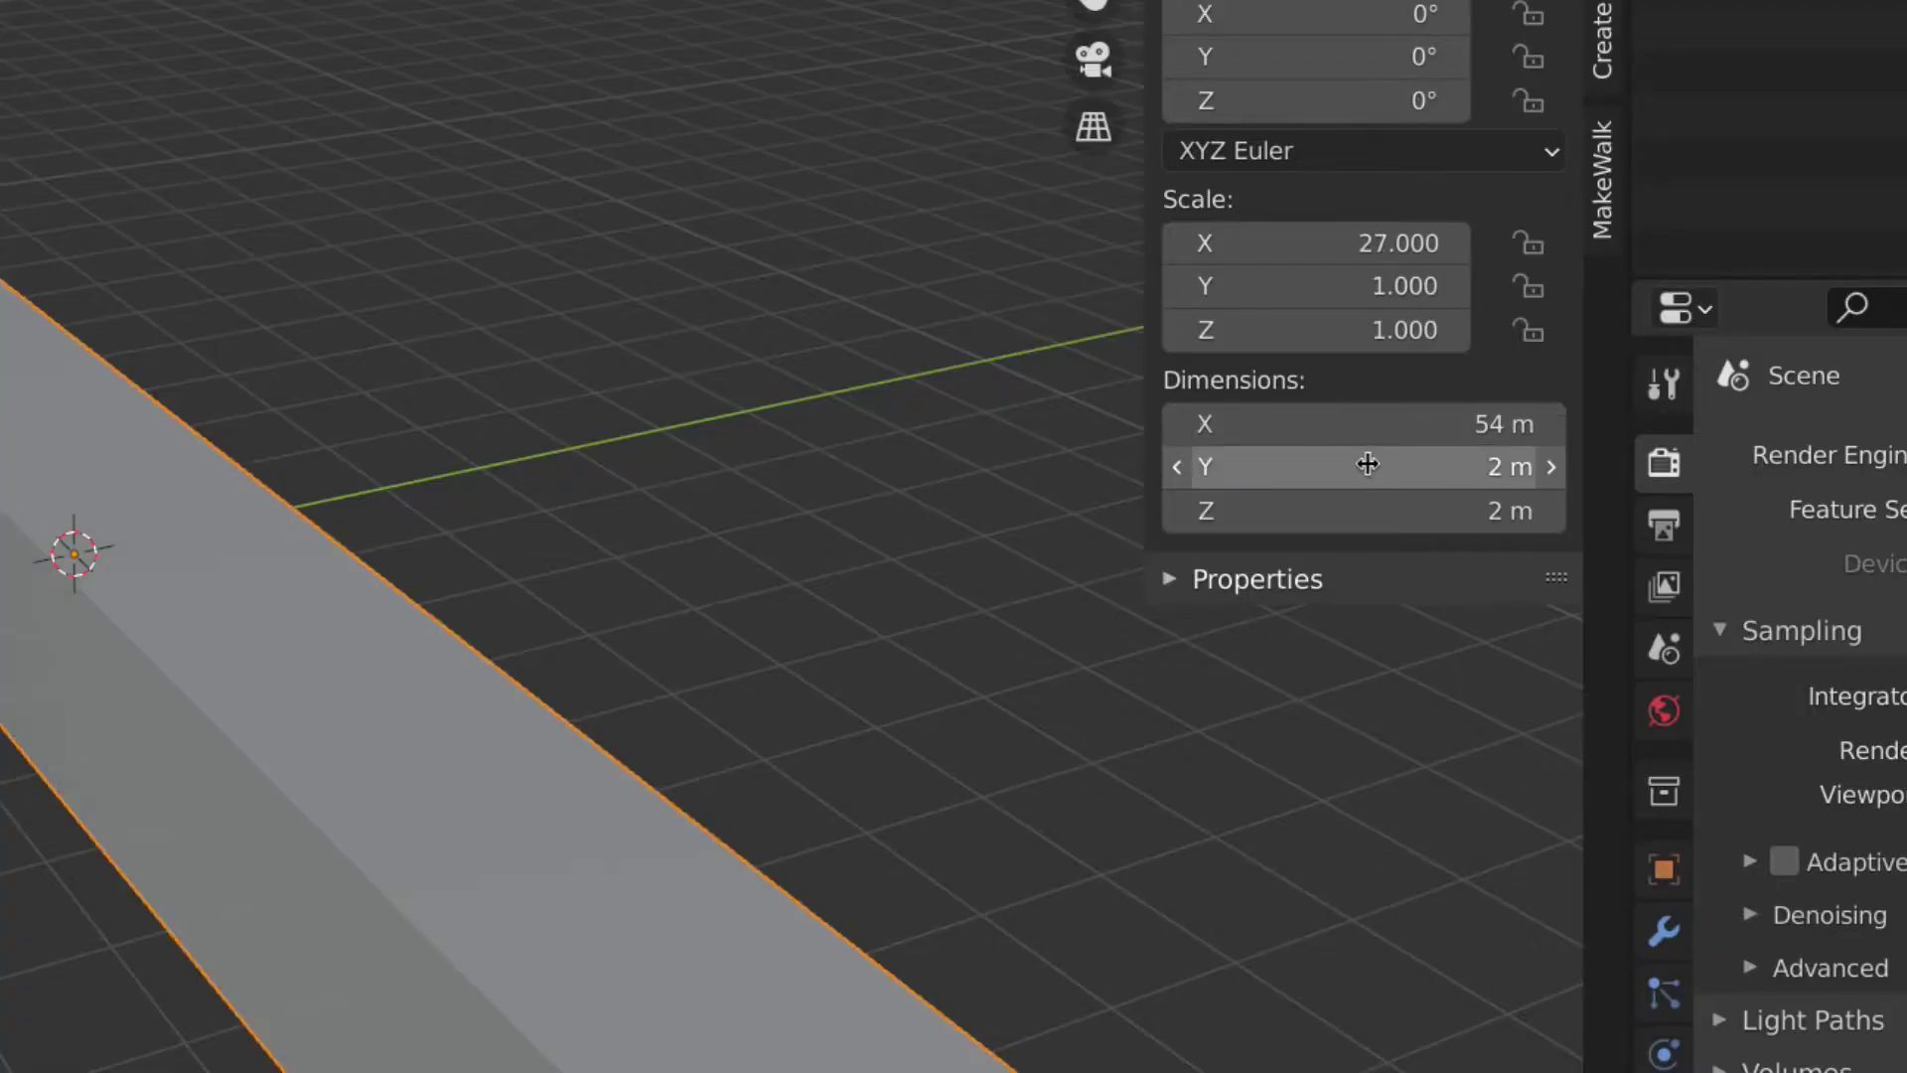
click(1368, 464)
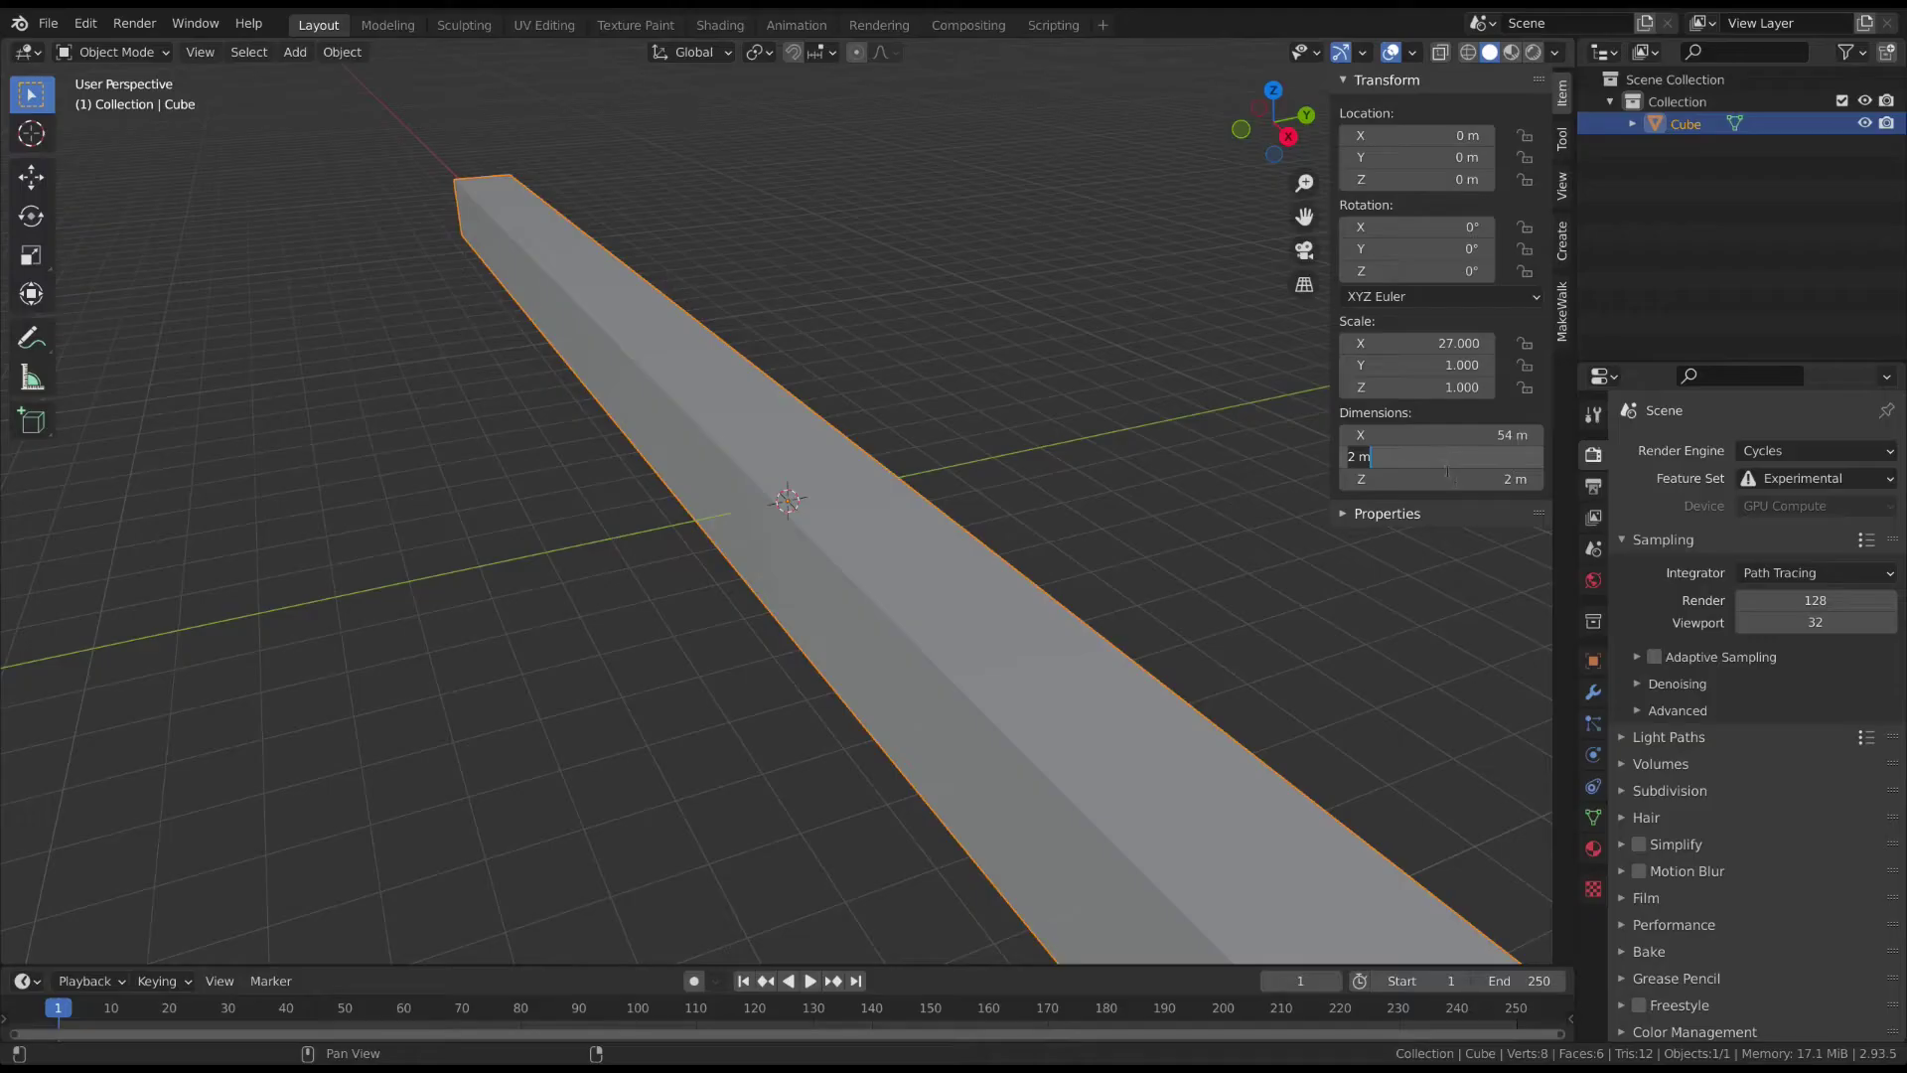
key(Tab)
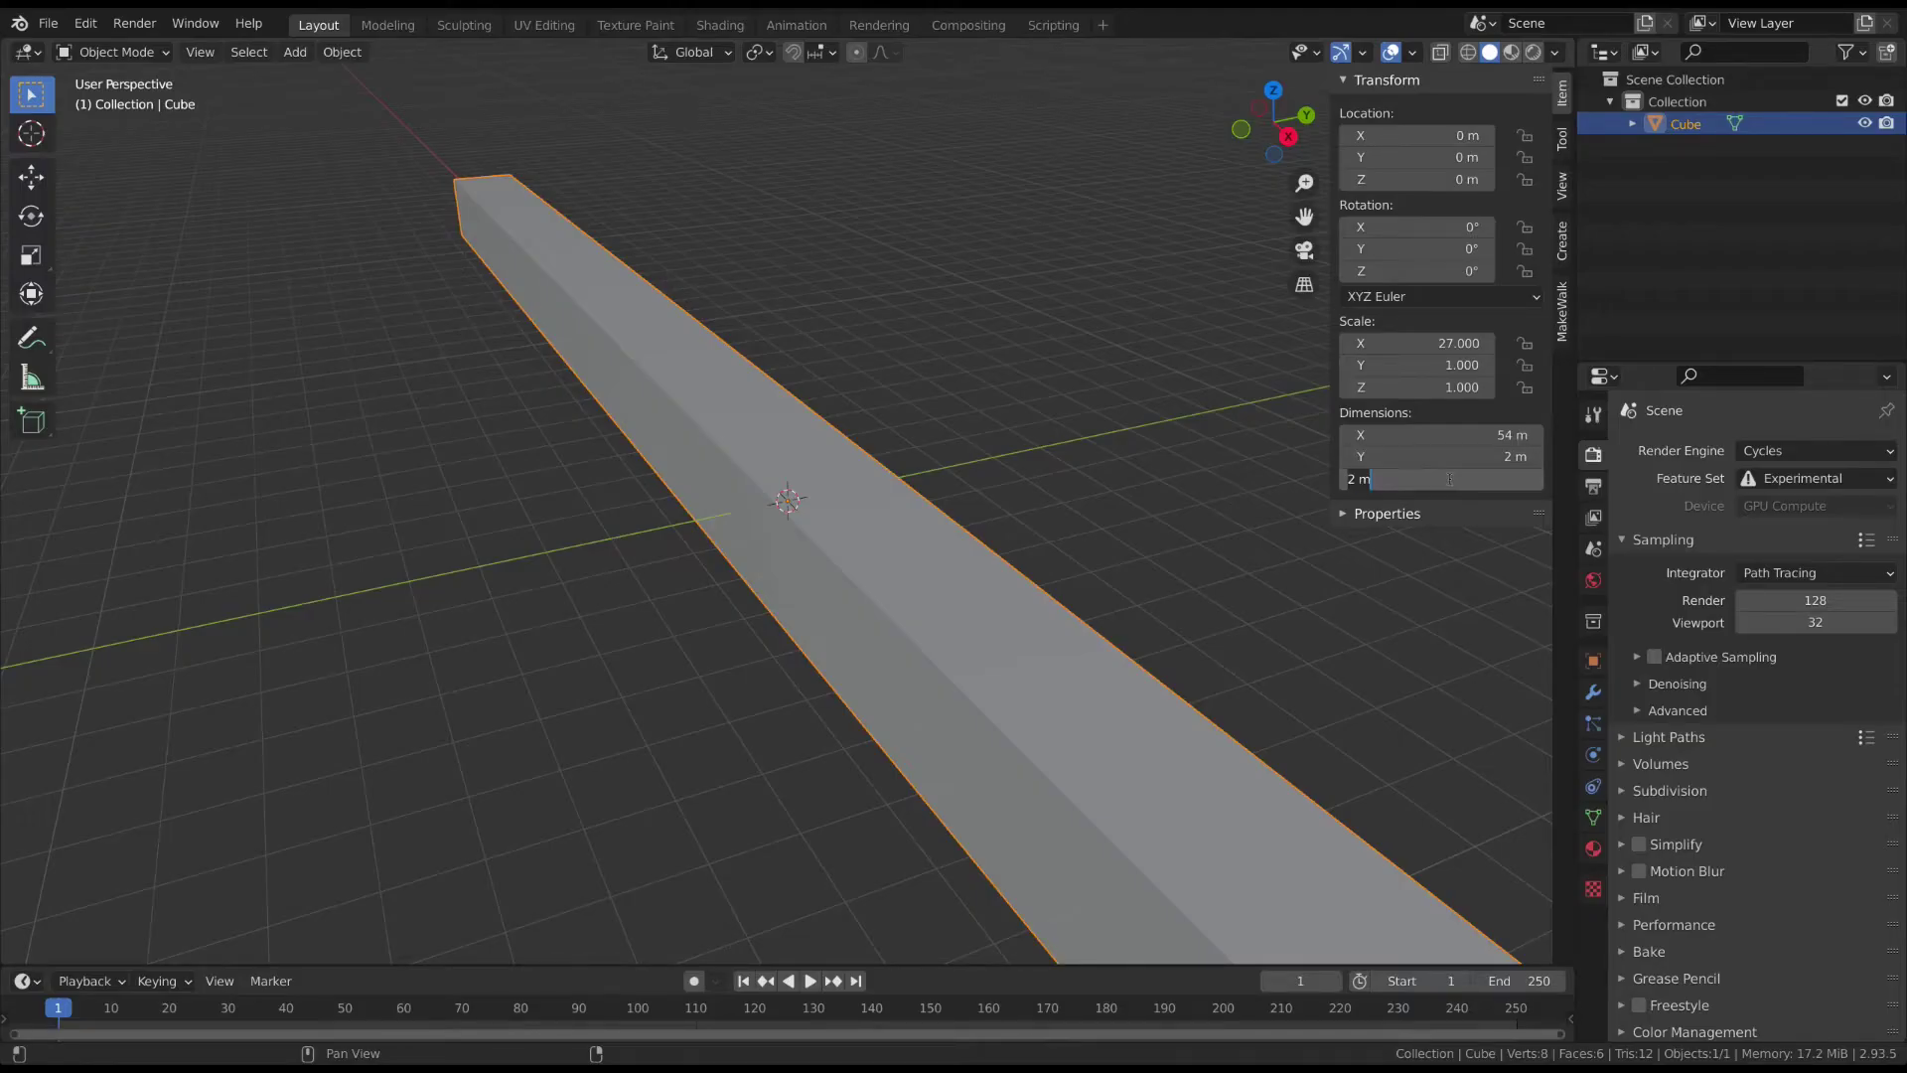
text(14)
key(Return)
click(1449, 456)
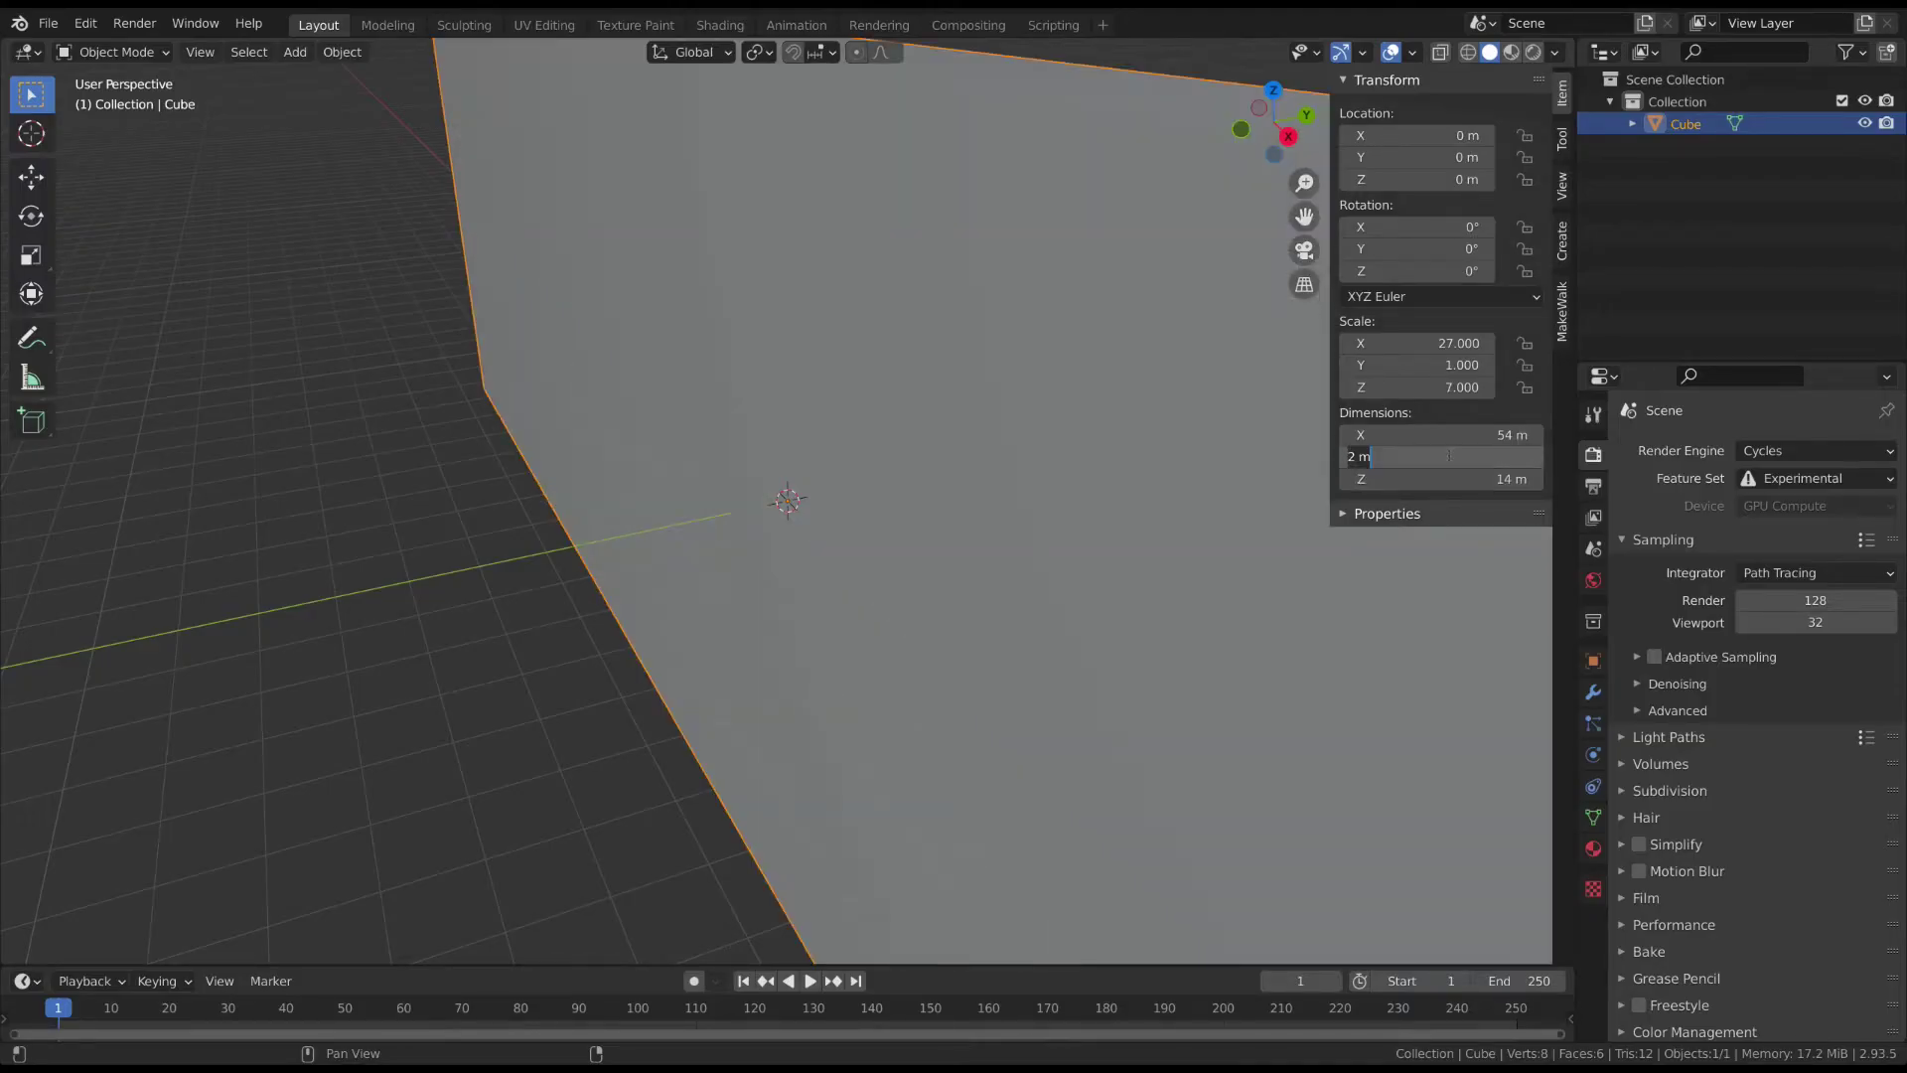
text(116)
key(Return)
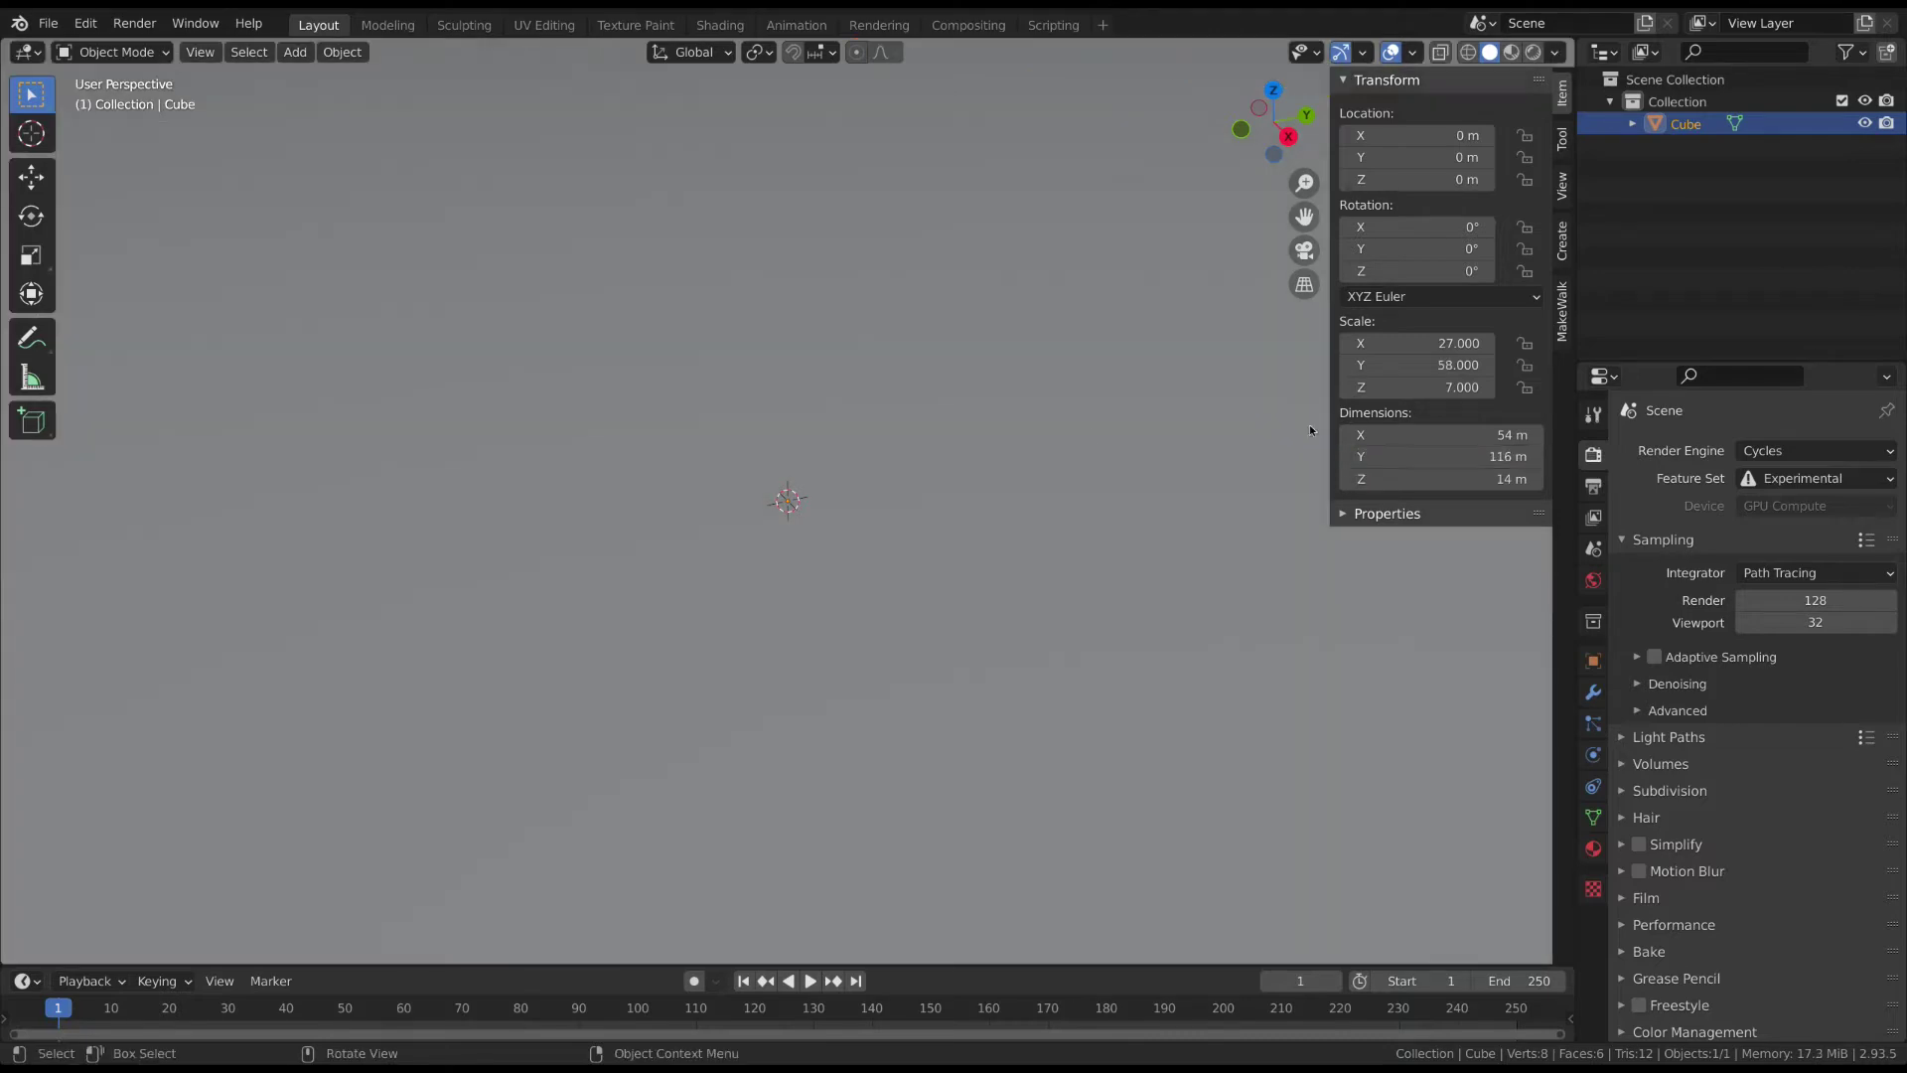
scroll(1192, 437, down, 8)
middle_drag(1066, 445, 1482, 821)
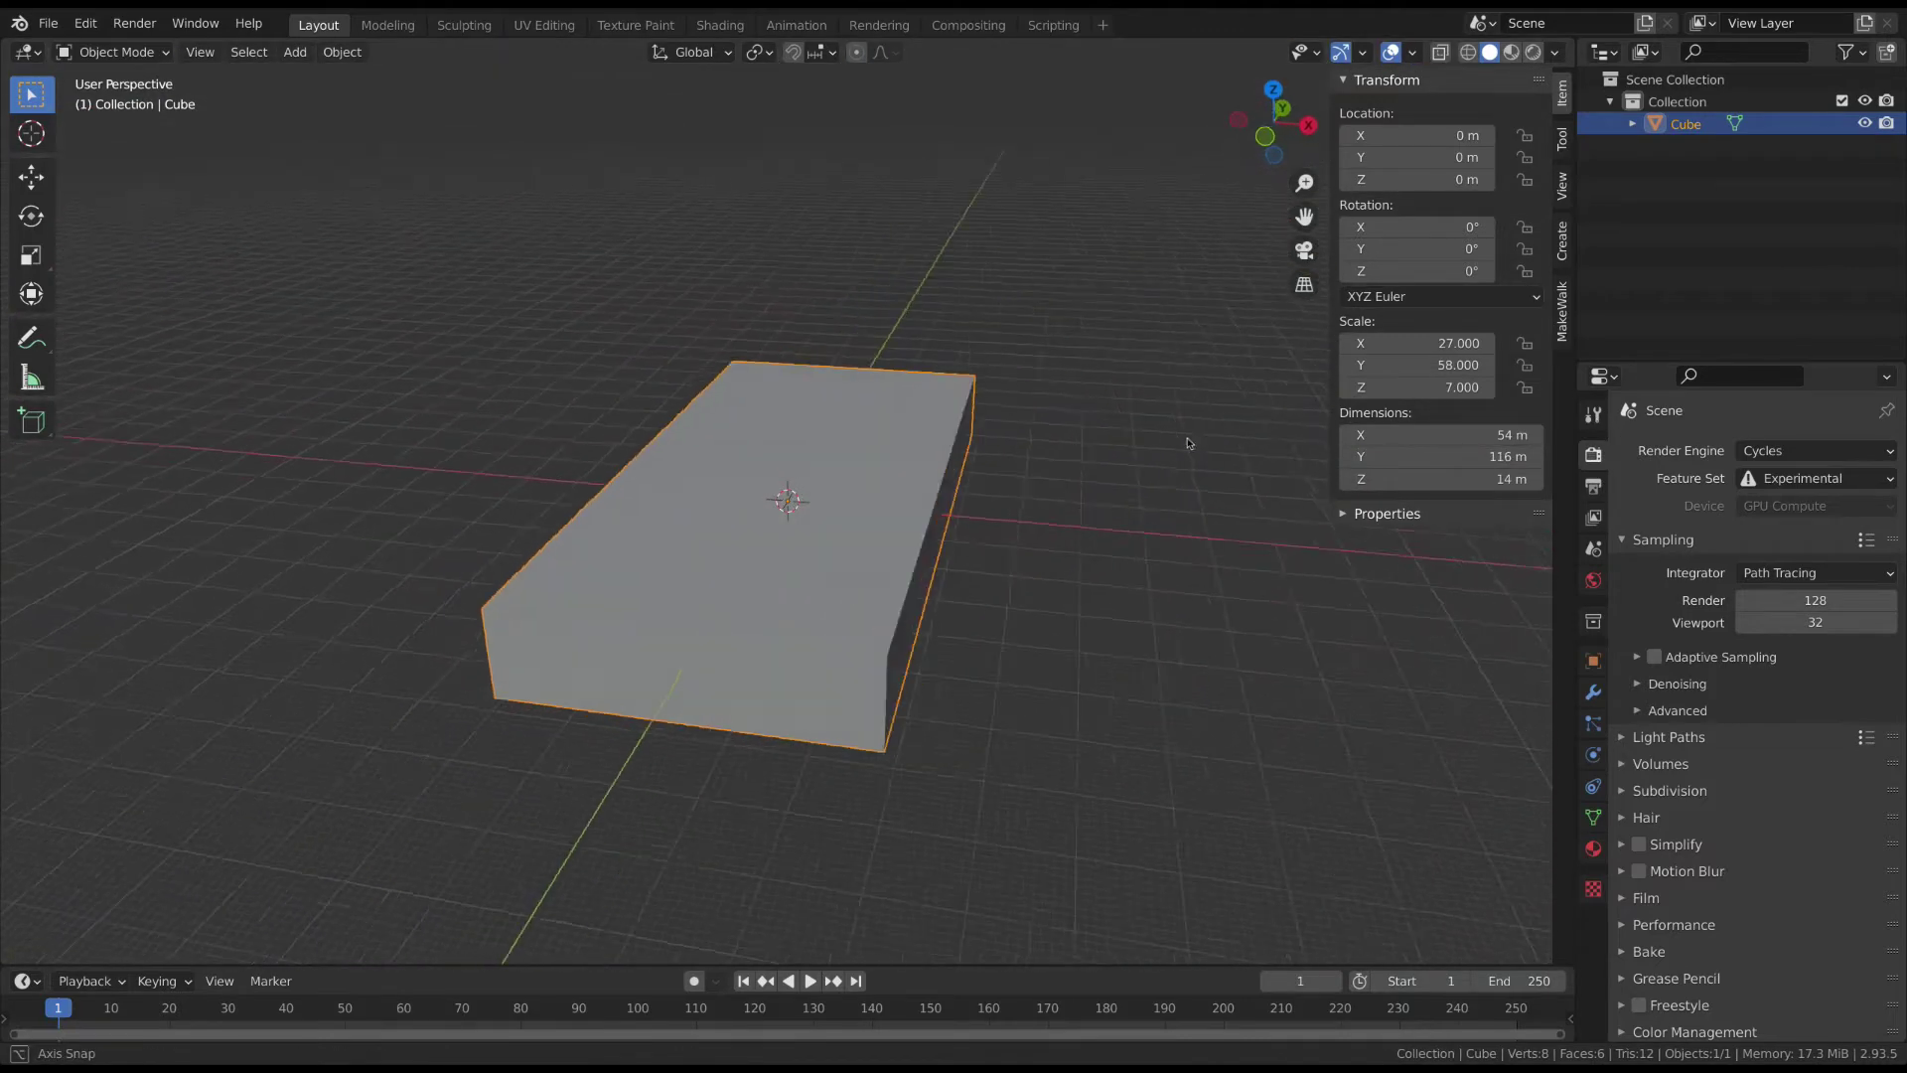
Add a second cube and place it at the slab's front corner
key(n)
key(alt+a)
key(shift+a)
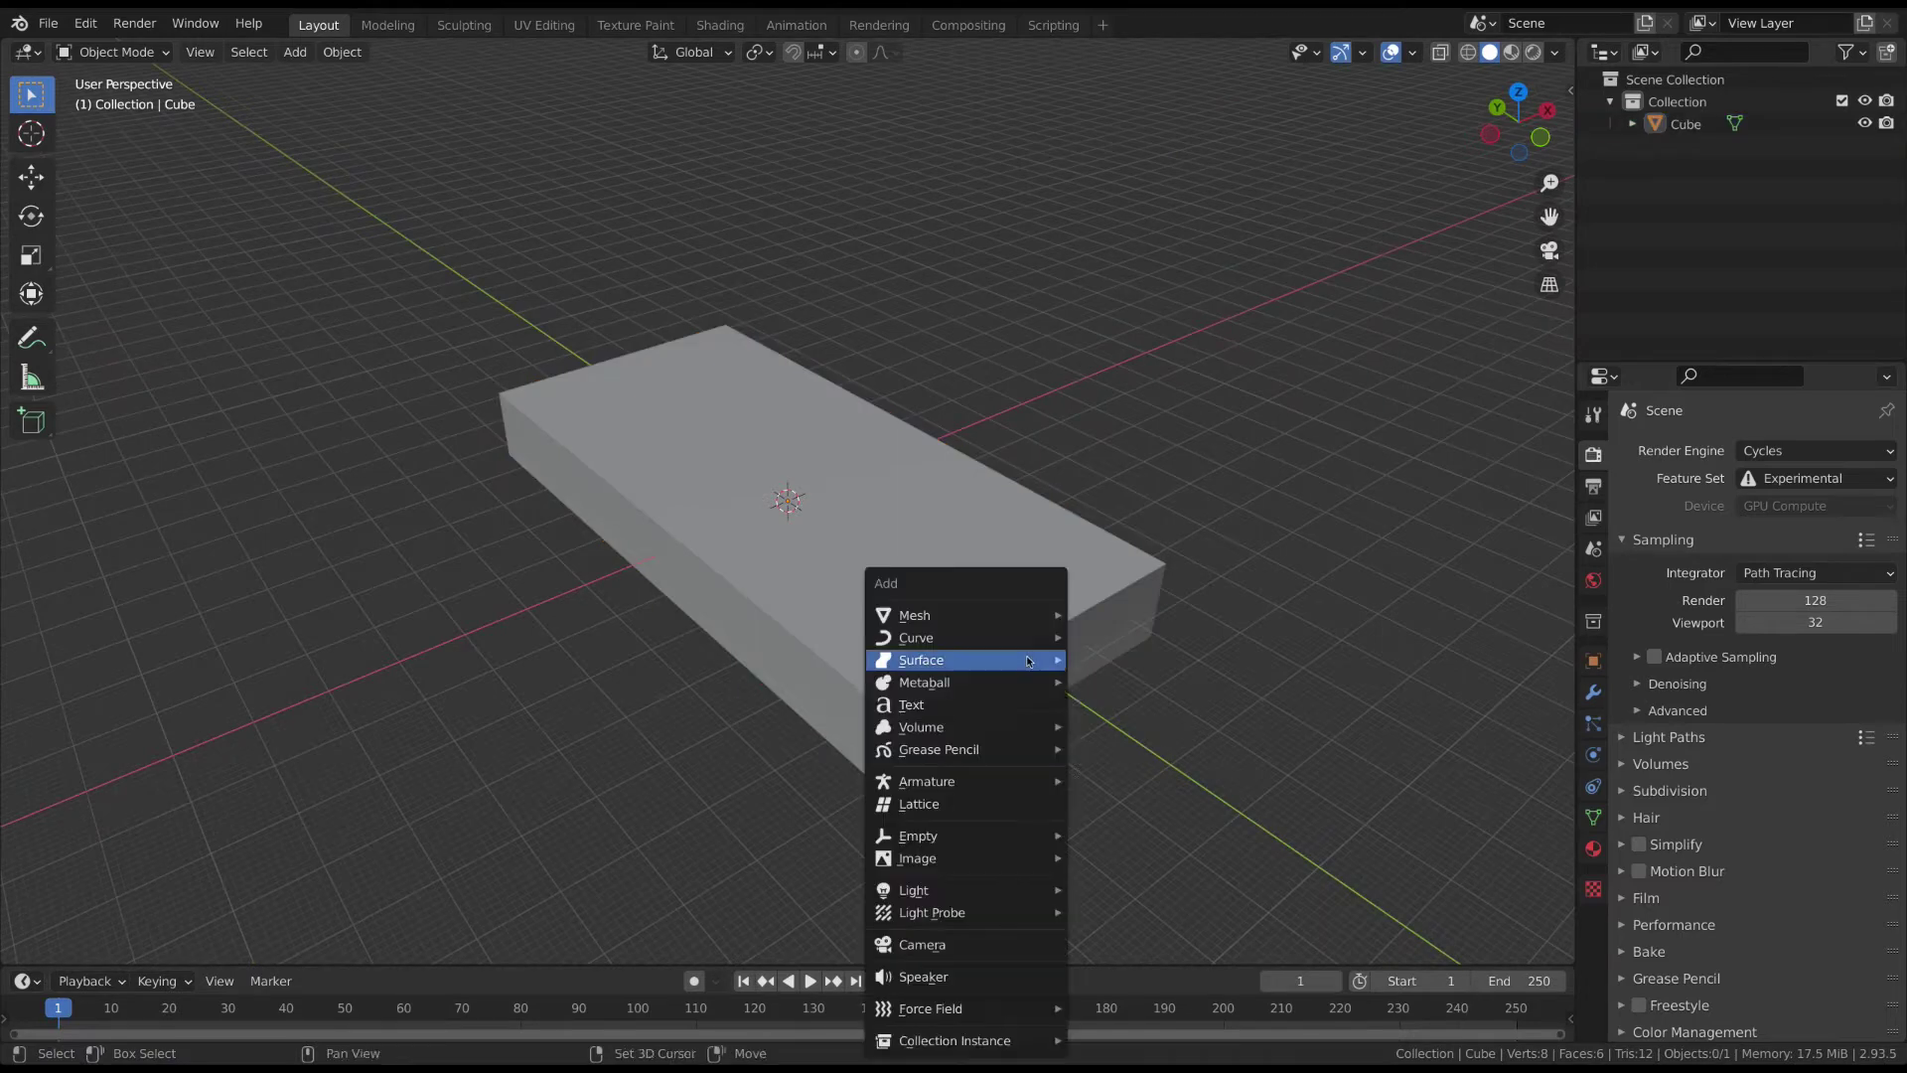
mouse_move(994, 615)
click(1115, 89)
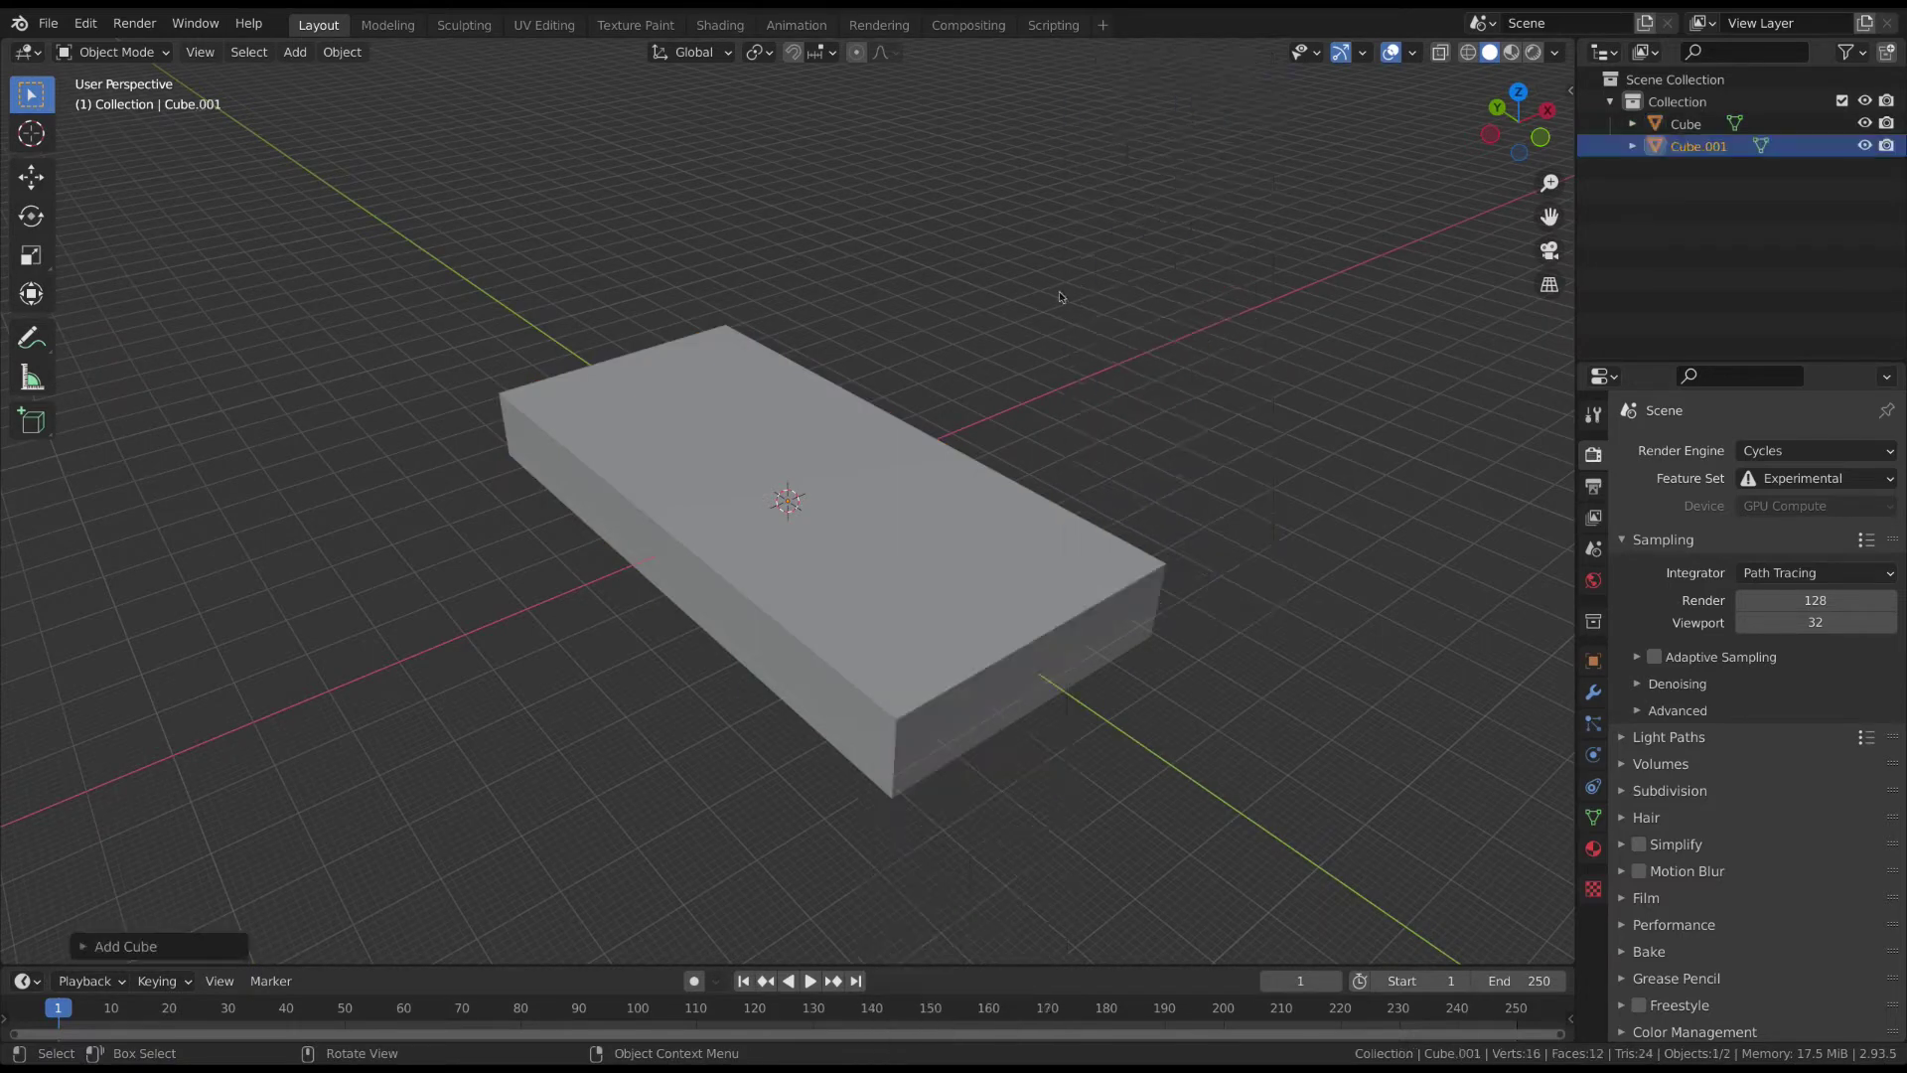
key(g)
click(1082, 617)
Flatten the new cube along Z and stretch it along X into a thin bar
key(s)
key(z)
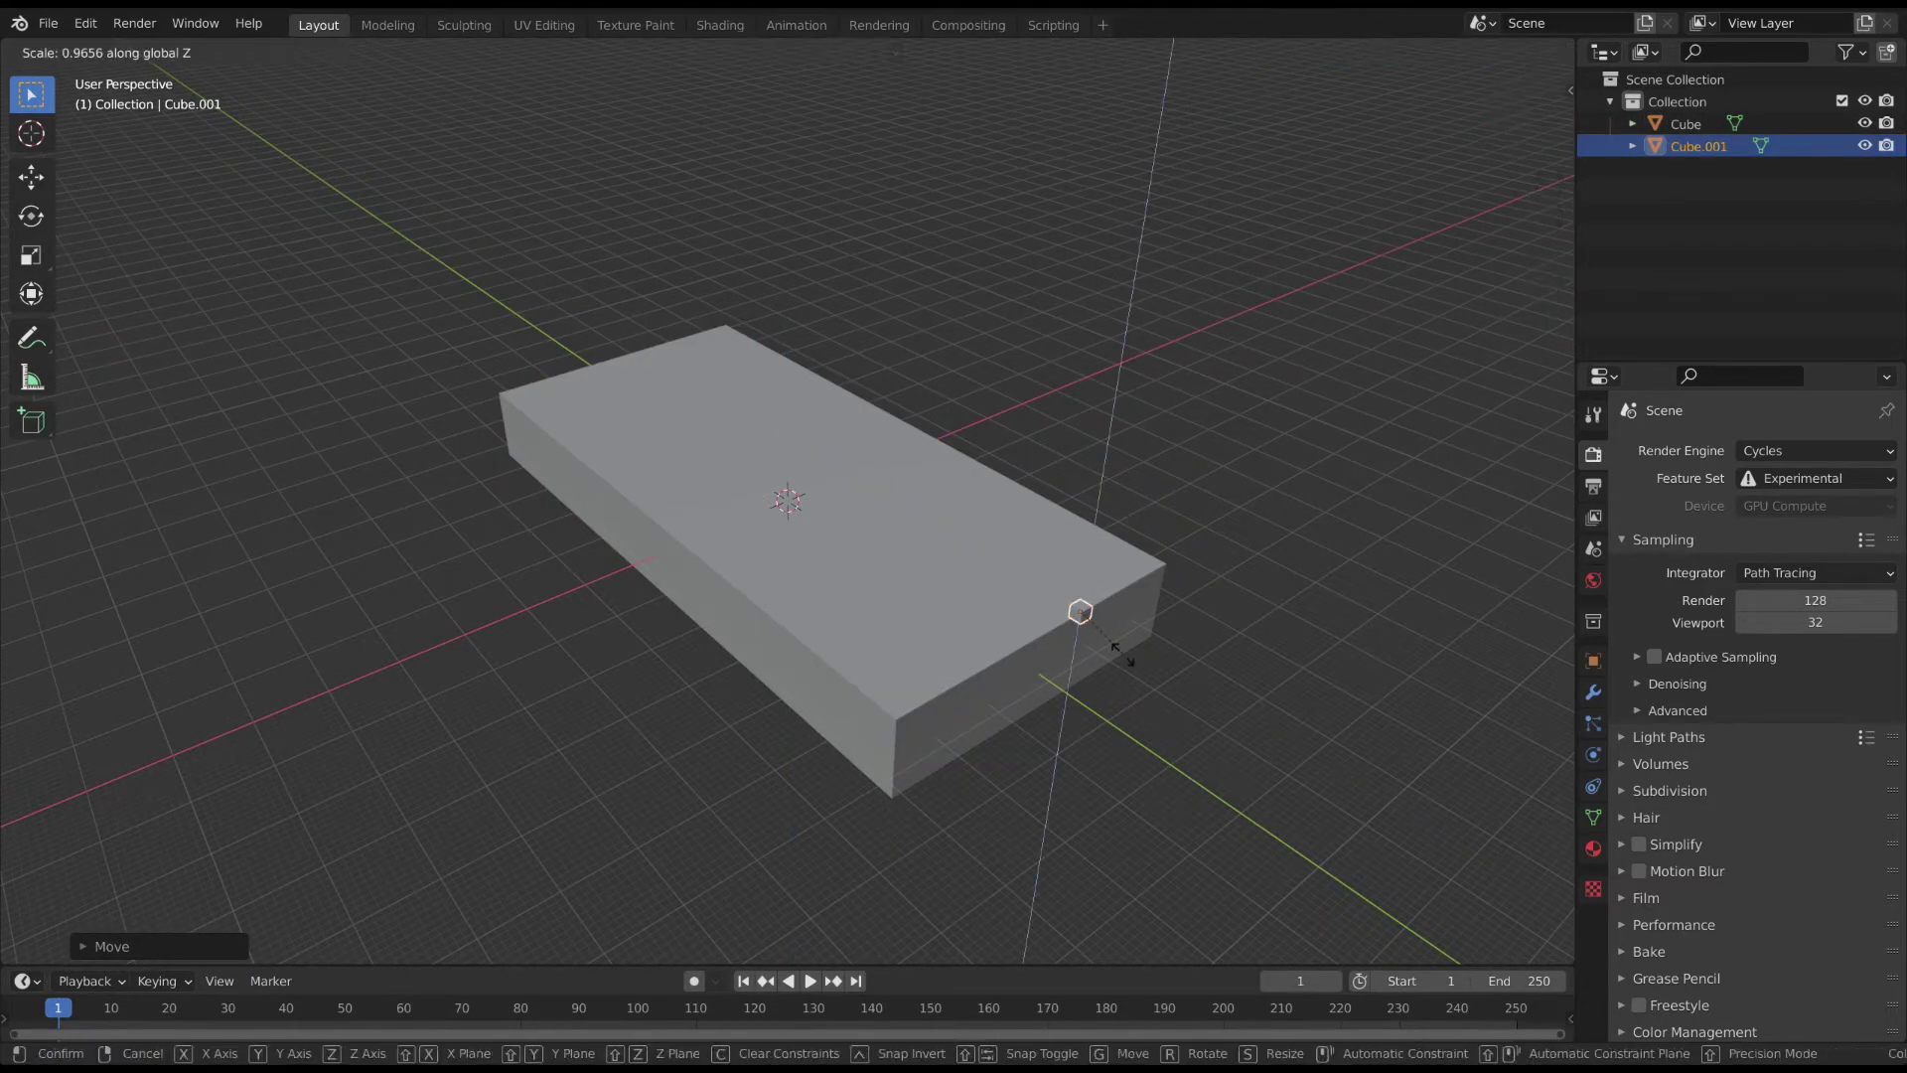
click(1193, 680)
key(s)
key(x)
click(1331, 684)
middle_drag(1332, 683, 1192, 640)
Shift the bar along X and lengthen it to run along the front edge
key(g)
key(x)
click(859, 645)
key(s)
key(x)
click(1004, 671)
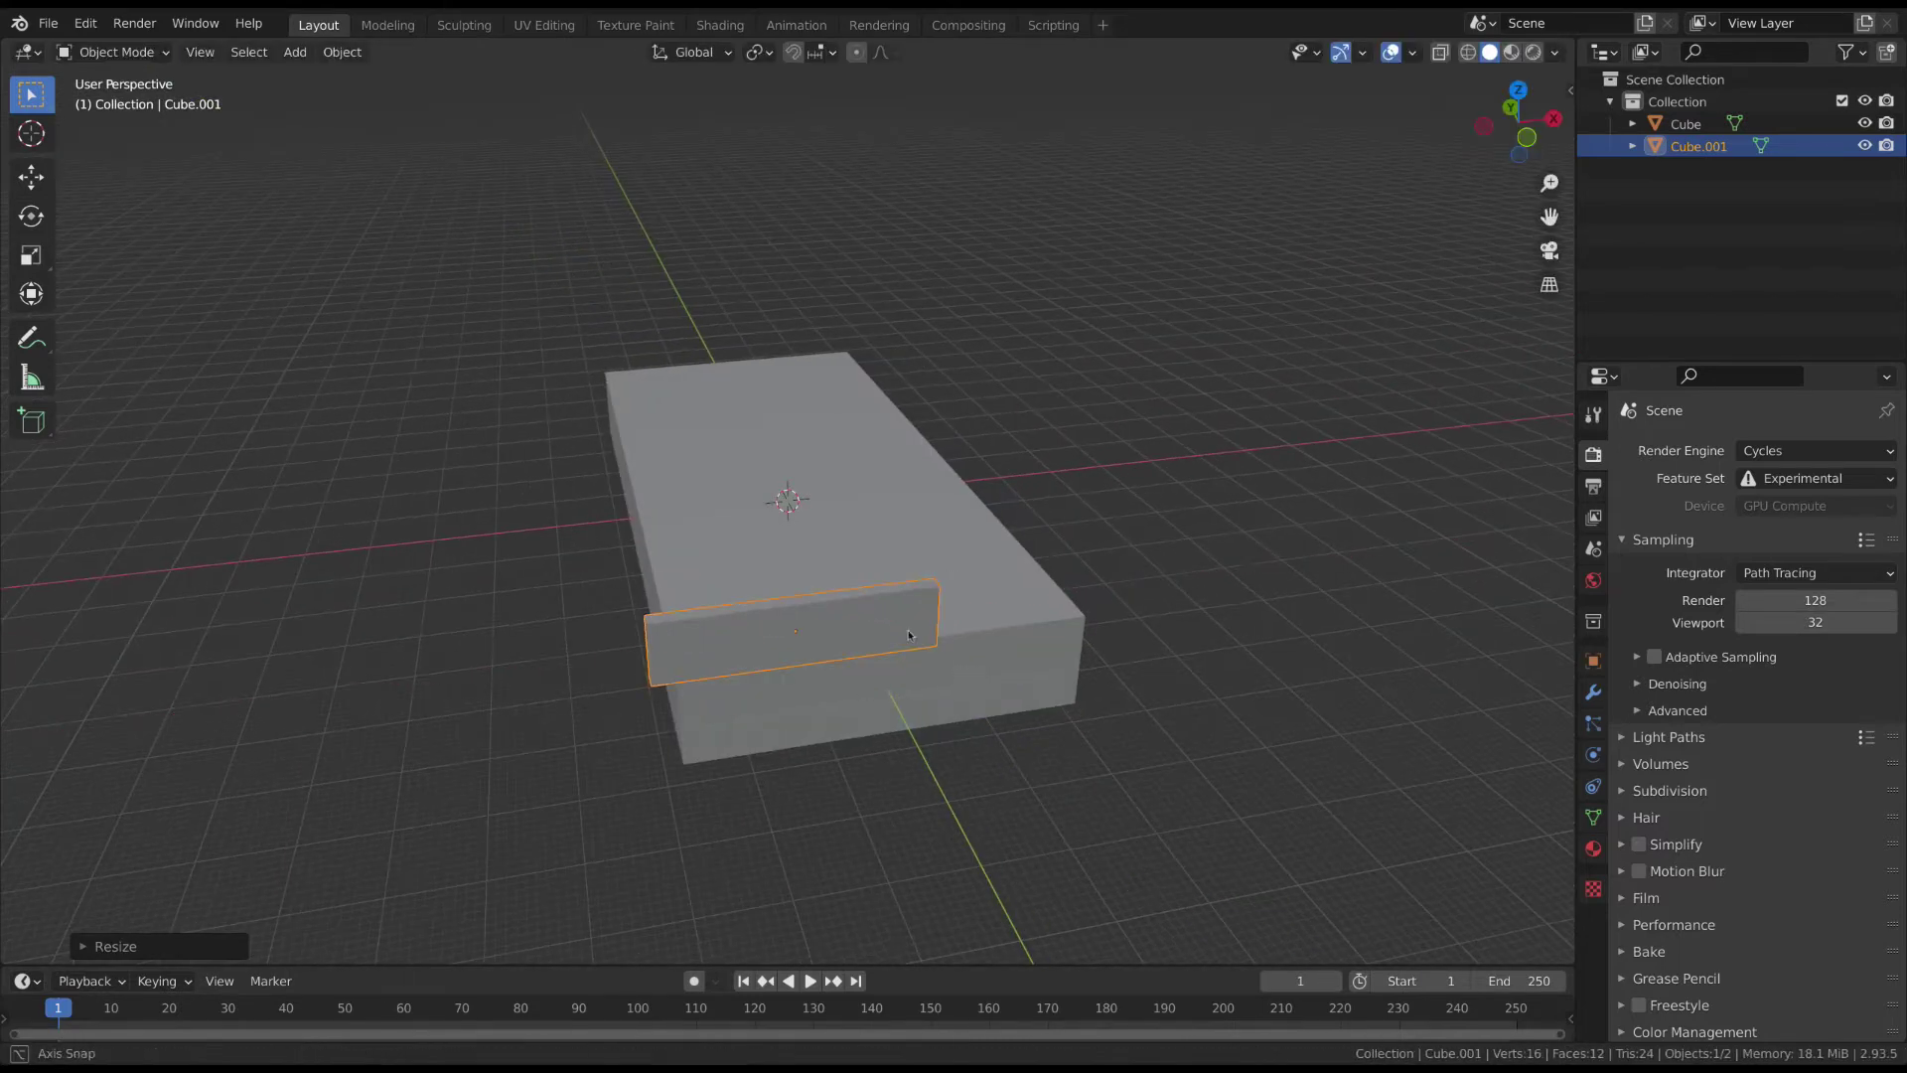
middle_drag(1004, 671, 647, 698)
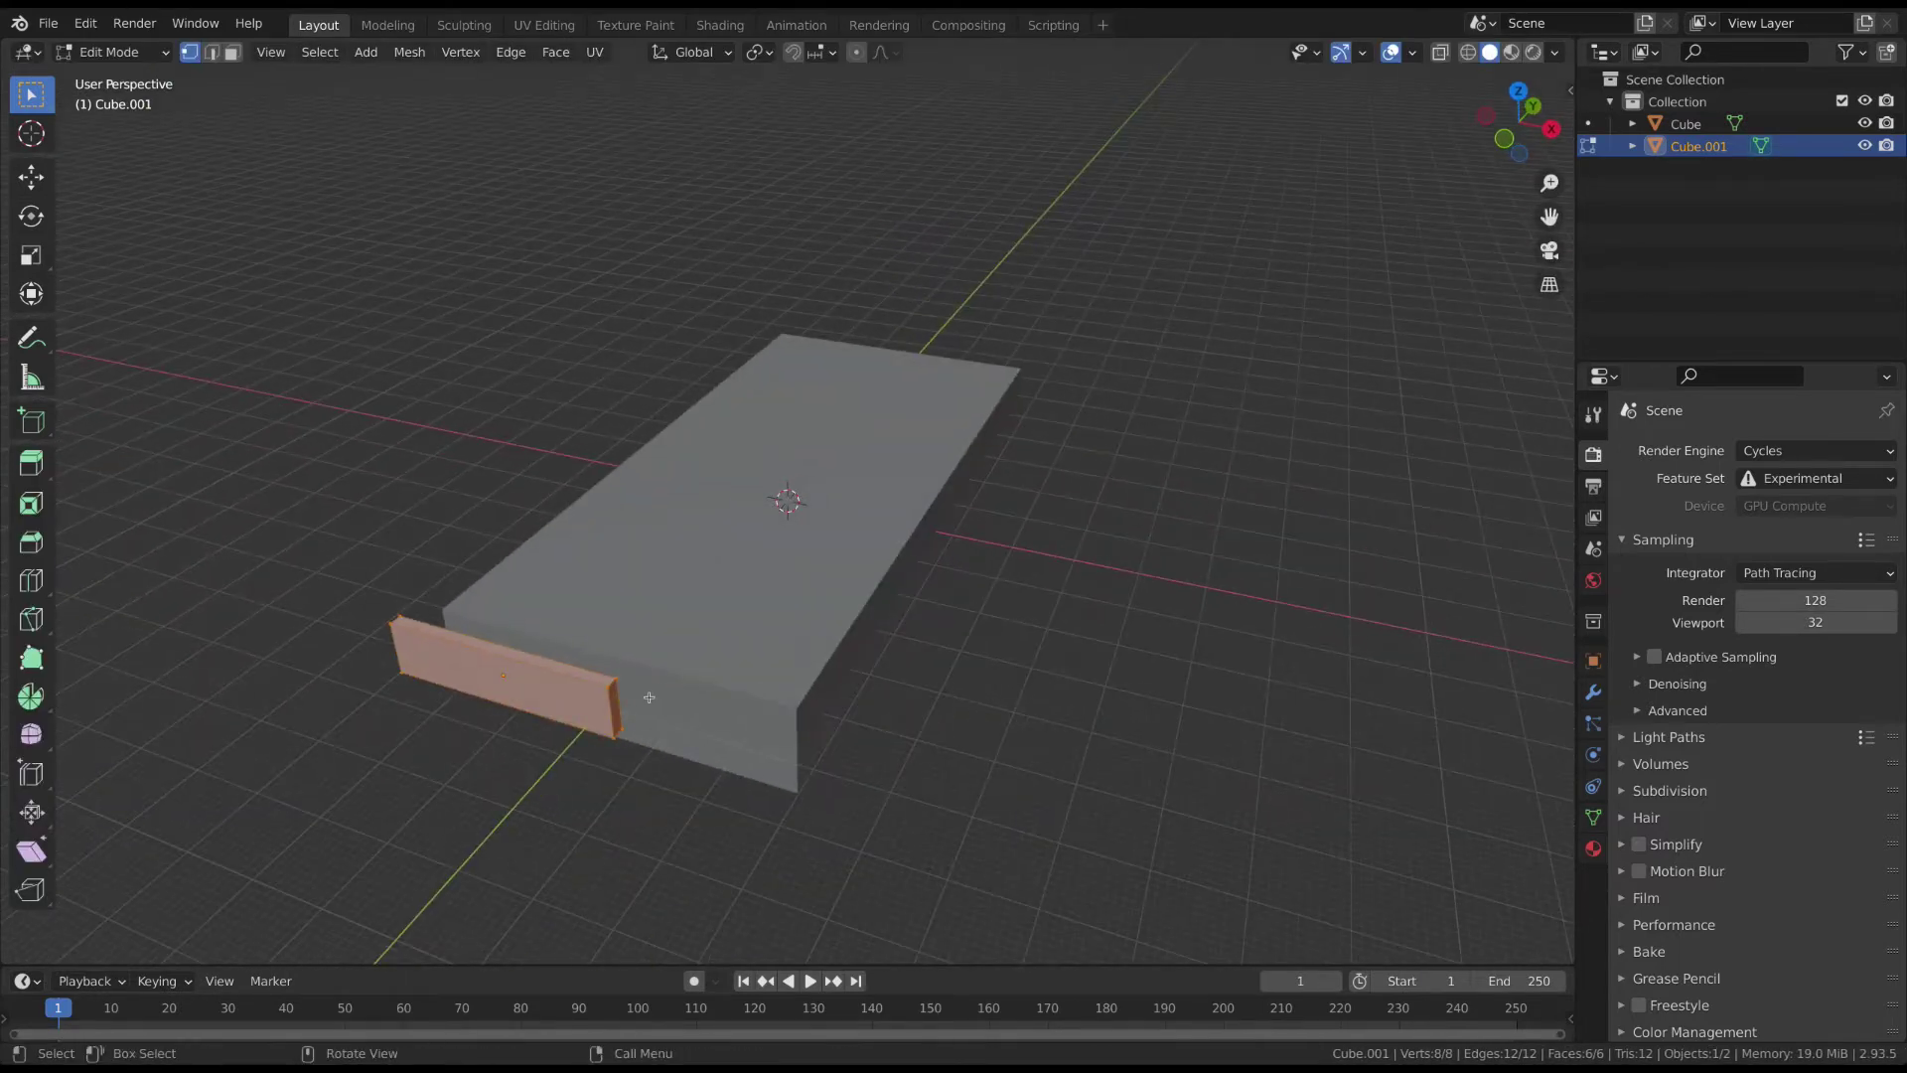
Add a Mirror modifier to the bar with the main Cube as mirror object
click(1593, 693)
click(1661, 450)
click(1462, 709)
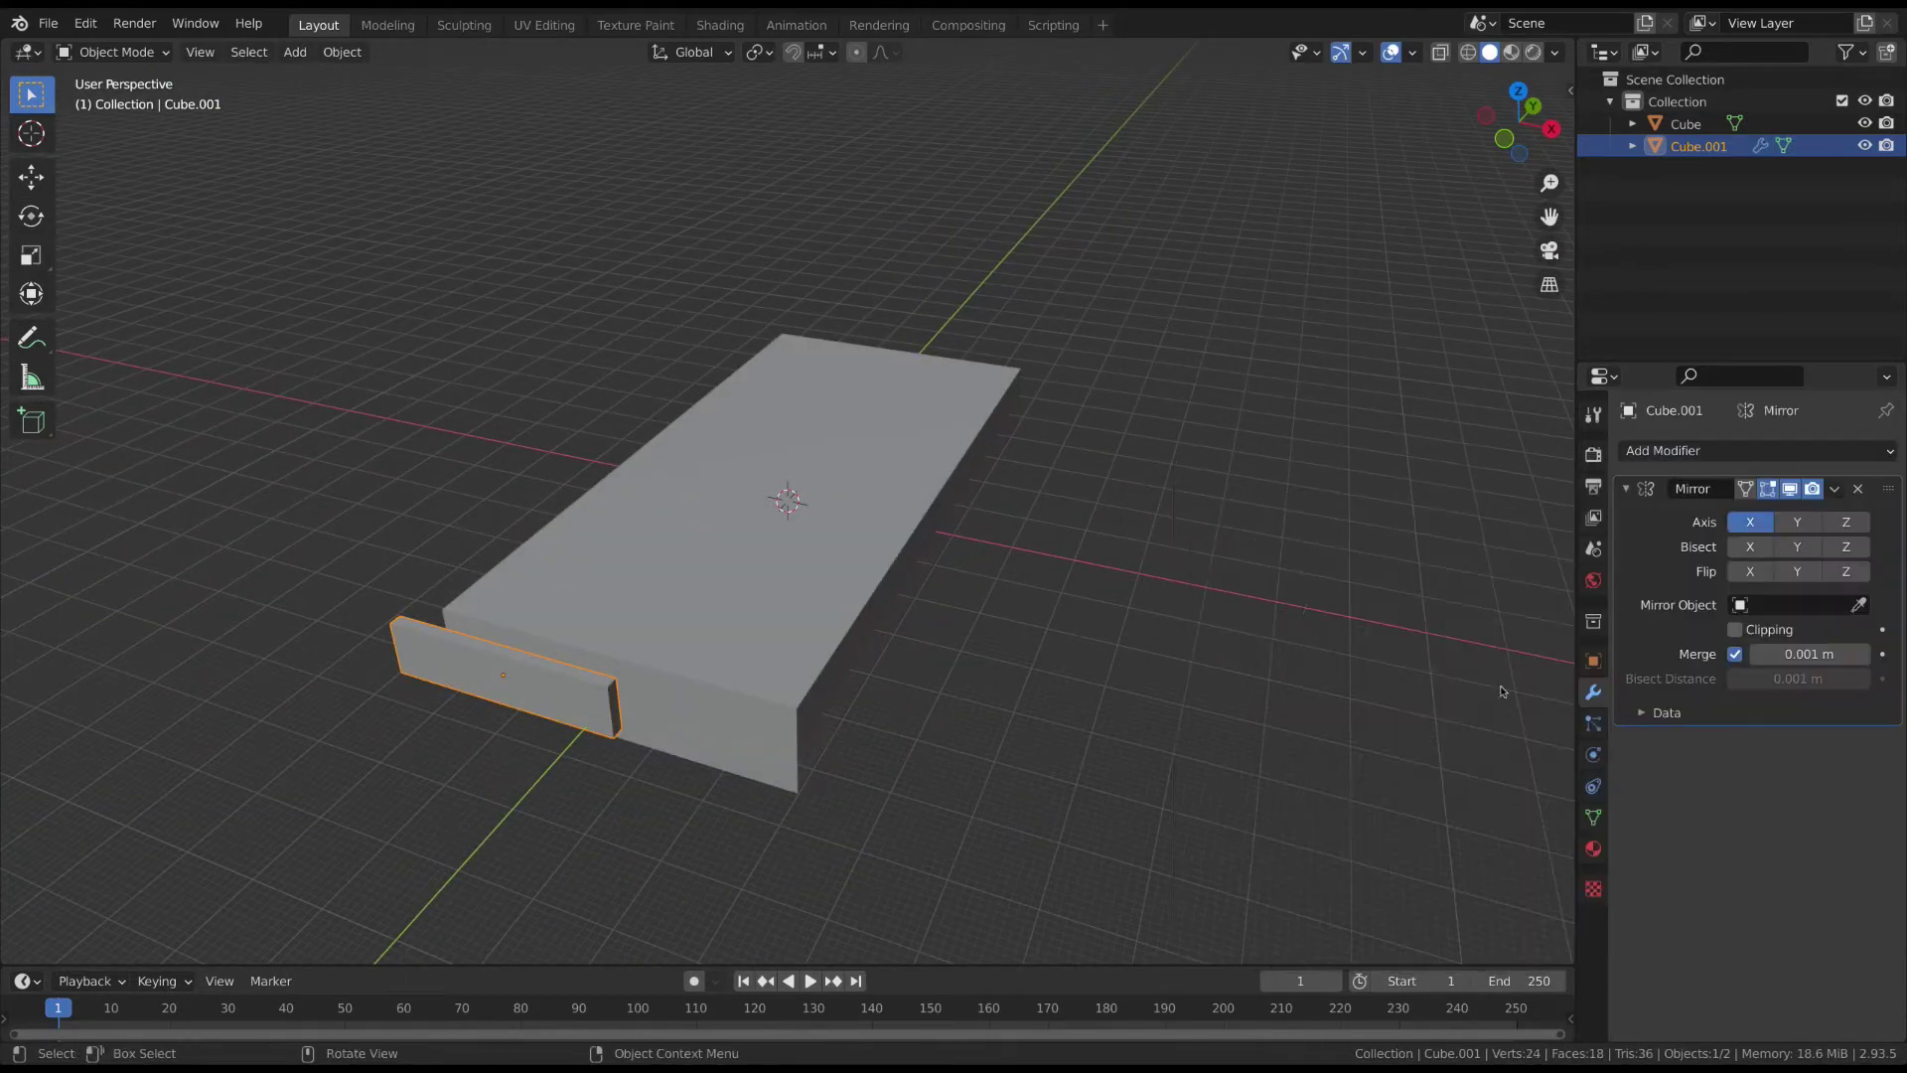
click(1859, 605)
click(815, 600)
Reposition the bar along the X axis
key(g)
right_click(447, 681)
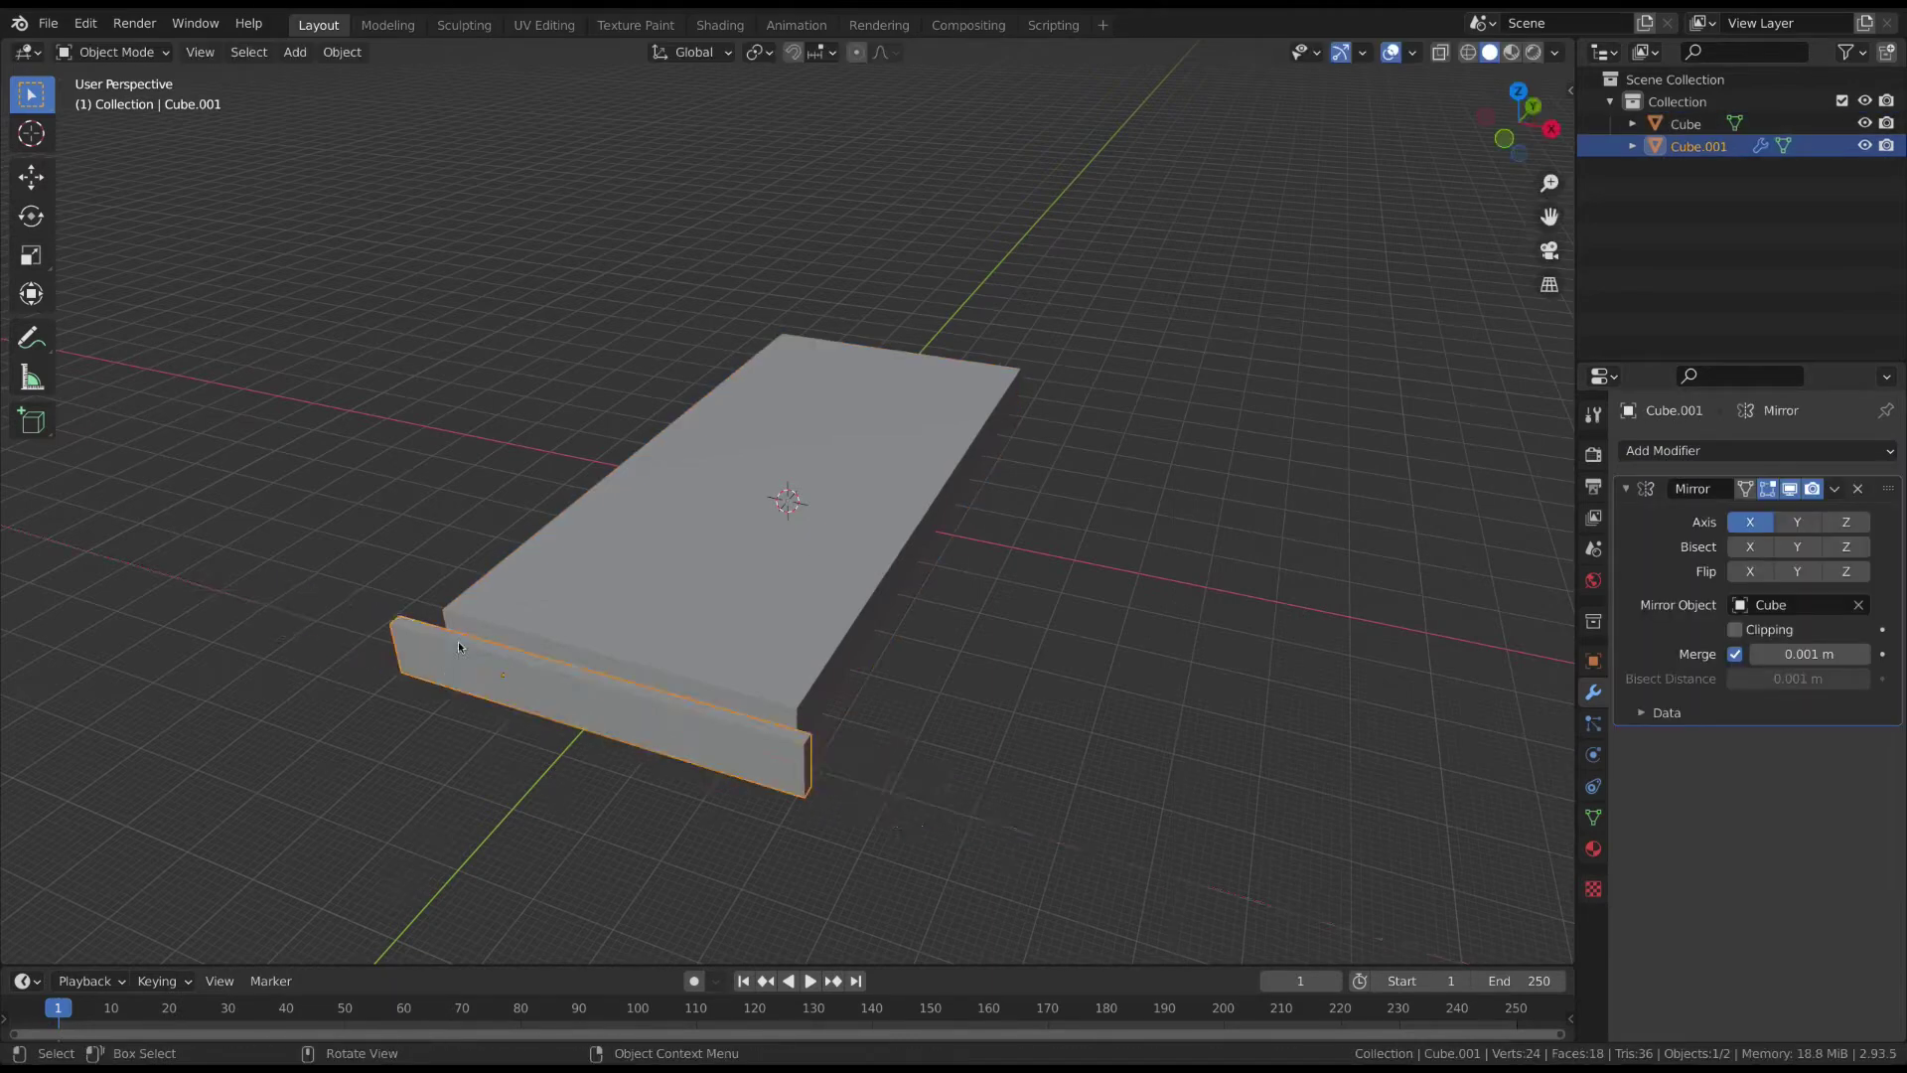
middle_drag(516, 685, 576, 687)
key(g)
key(x)
click(556, 711)
In Edit Mode, slide the bar's inner end face along X to close the gap between halves
key(Tab)
scroll(733, 761, up, 3)
shift+middle_drag(733, 761, 677, 579)
key(alt+a)
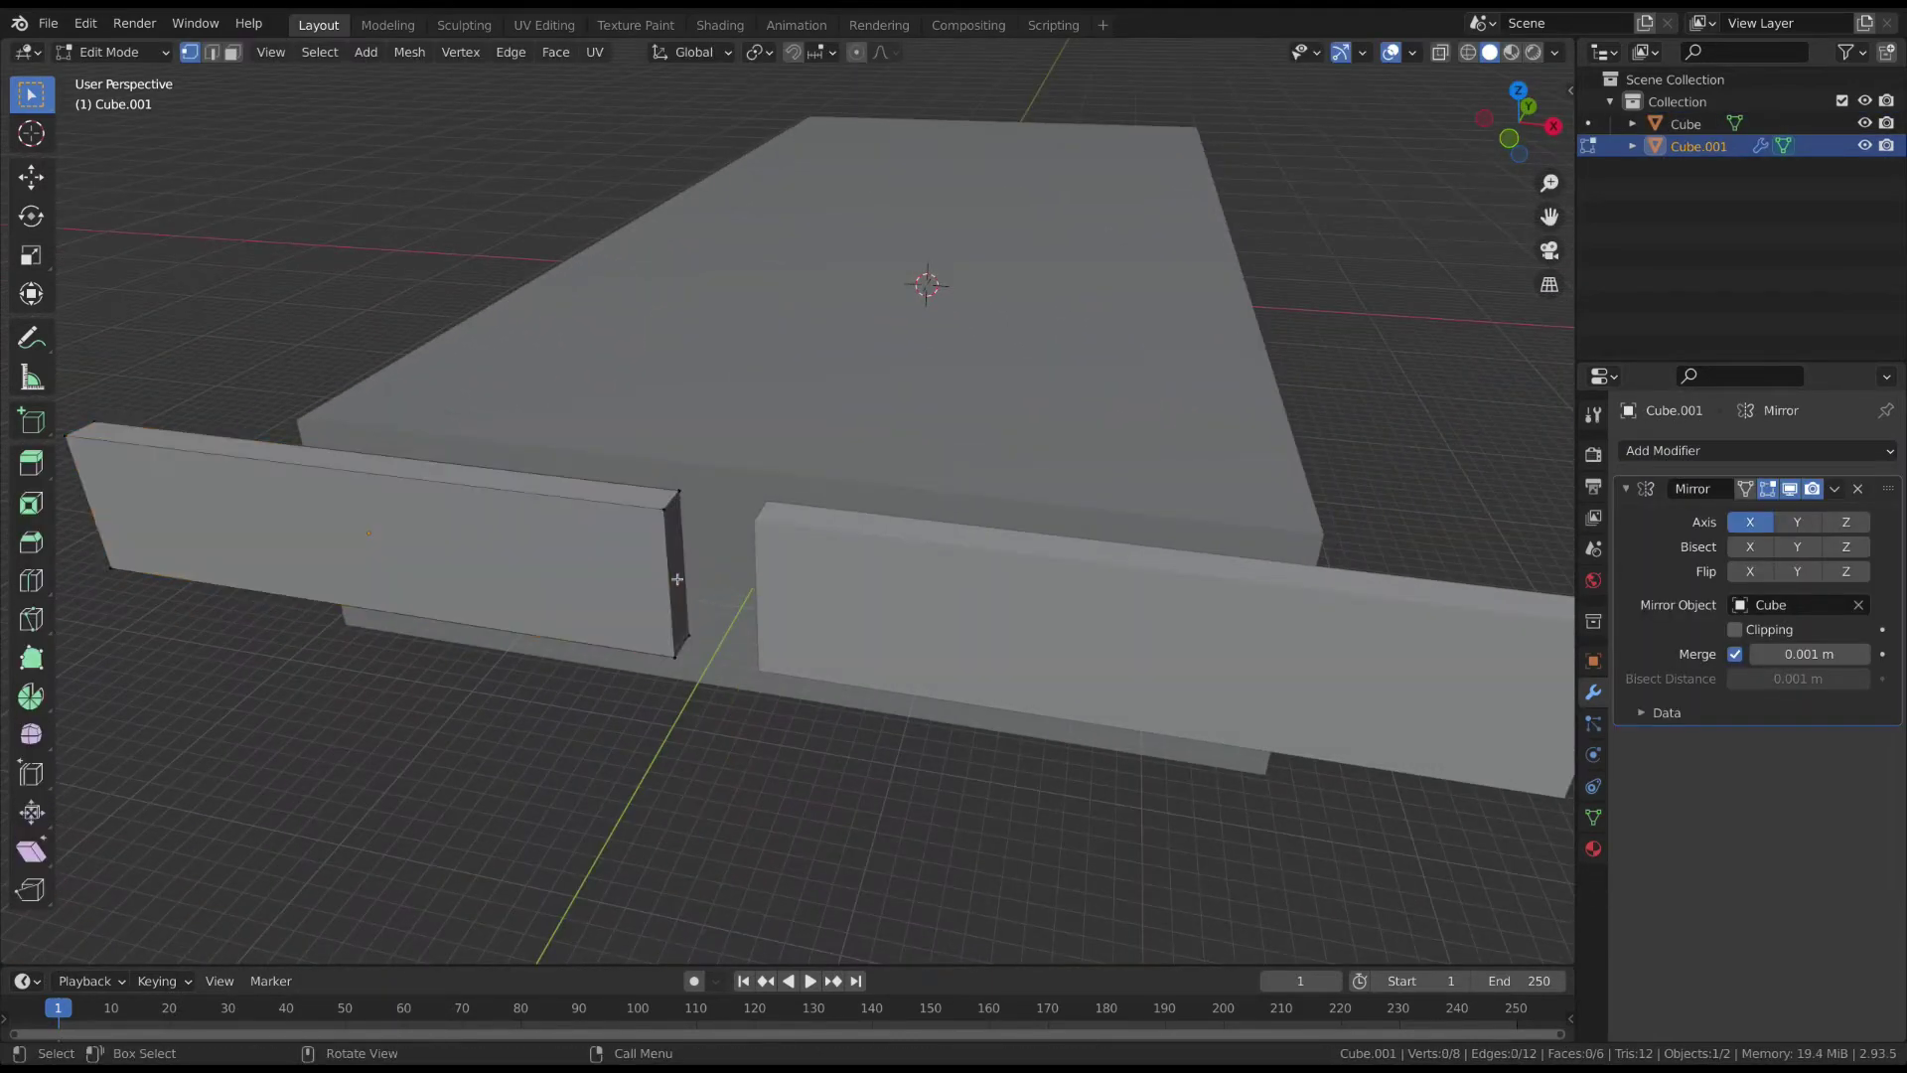
click(682, 582)
key(g)
key(x)
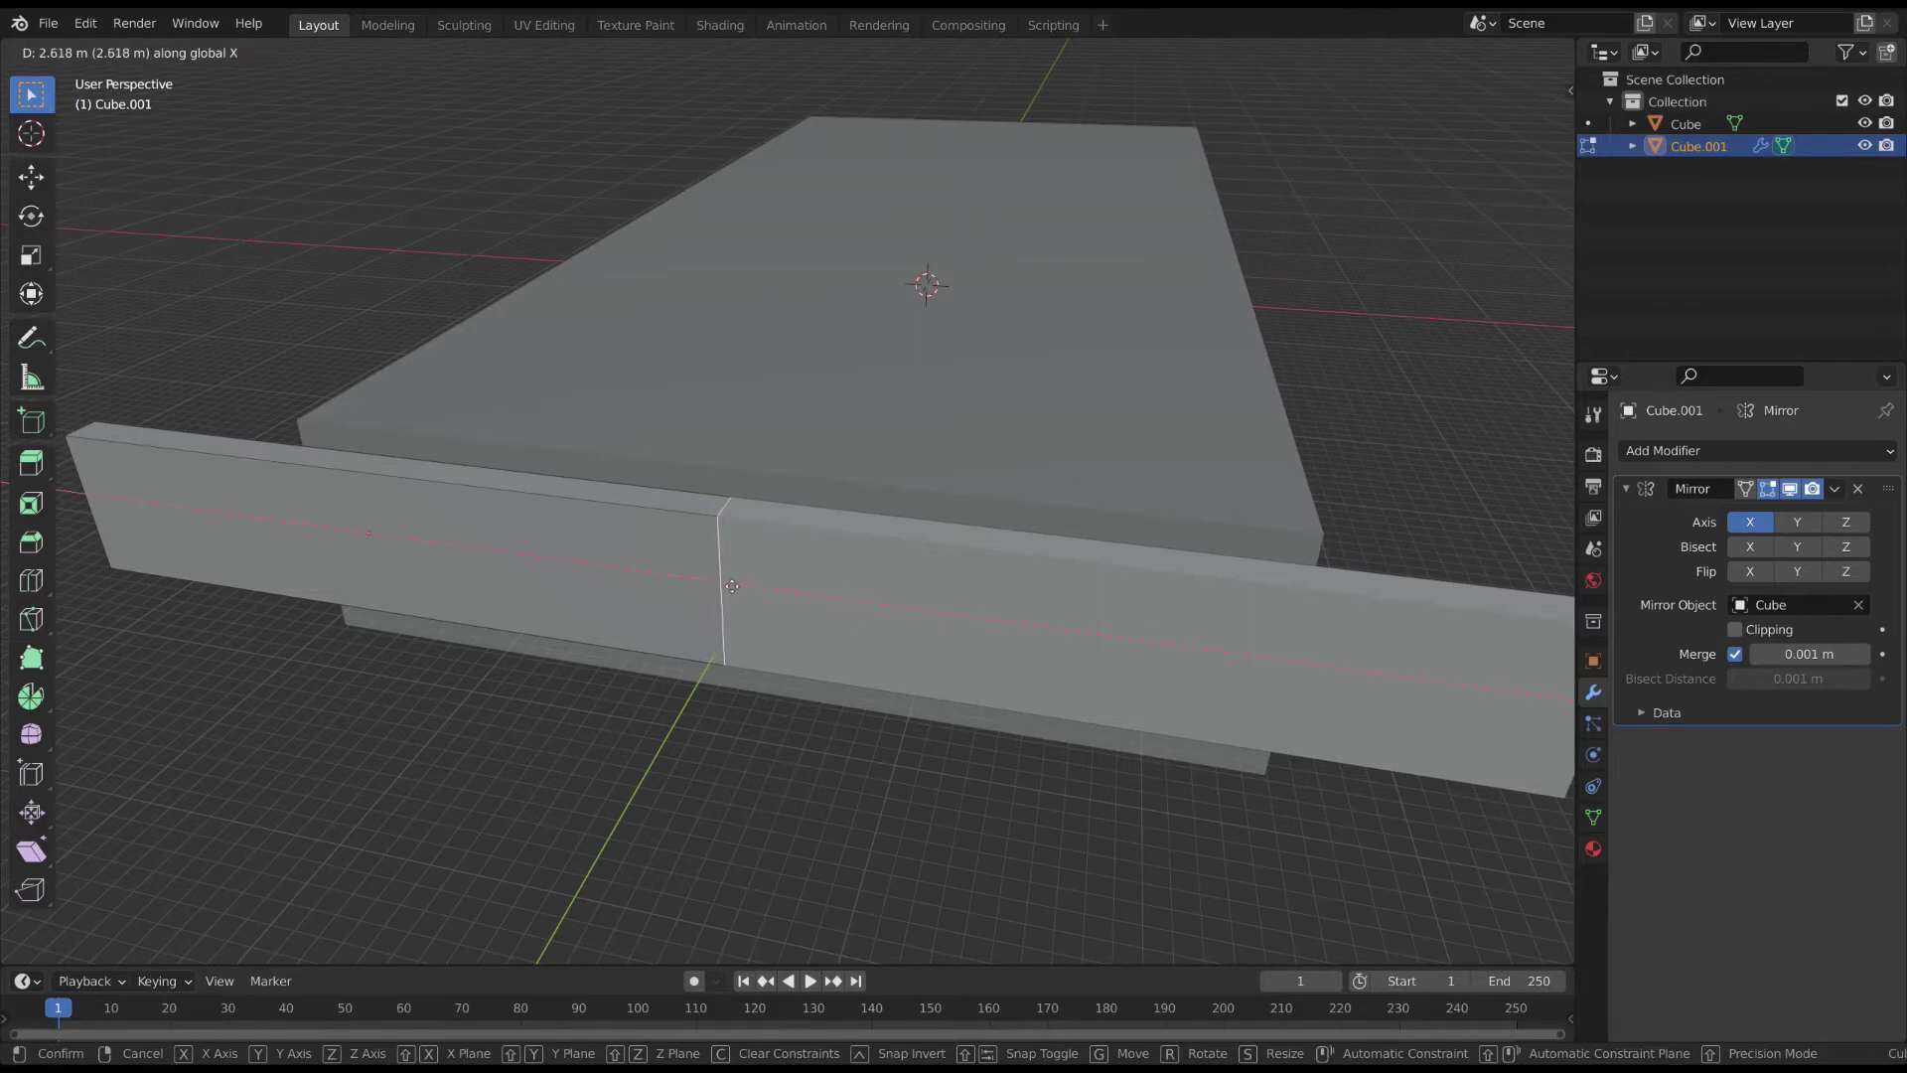
click(733, 586)
Lower the bar's top face along Z in front view
middle_drag(427, 546, 568, 521)
click(586, 512)
key(KP_1)
shift+middle_drag(788, 546, 775, 774)
key(g)
key(z)
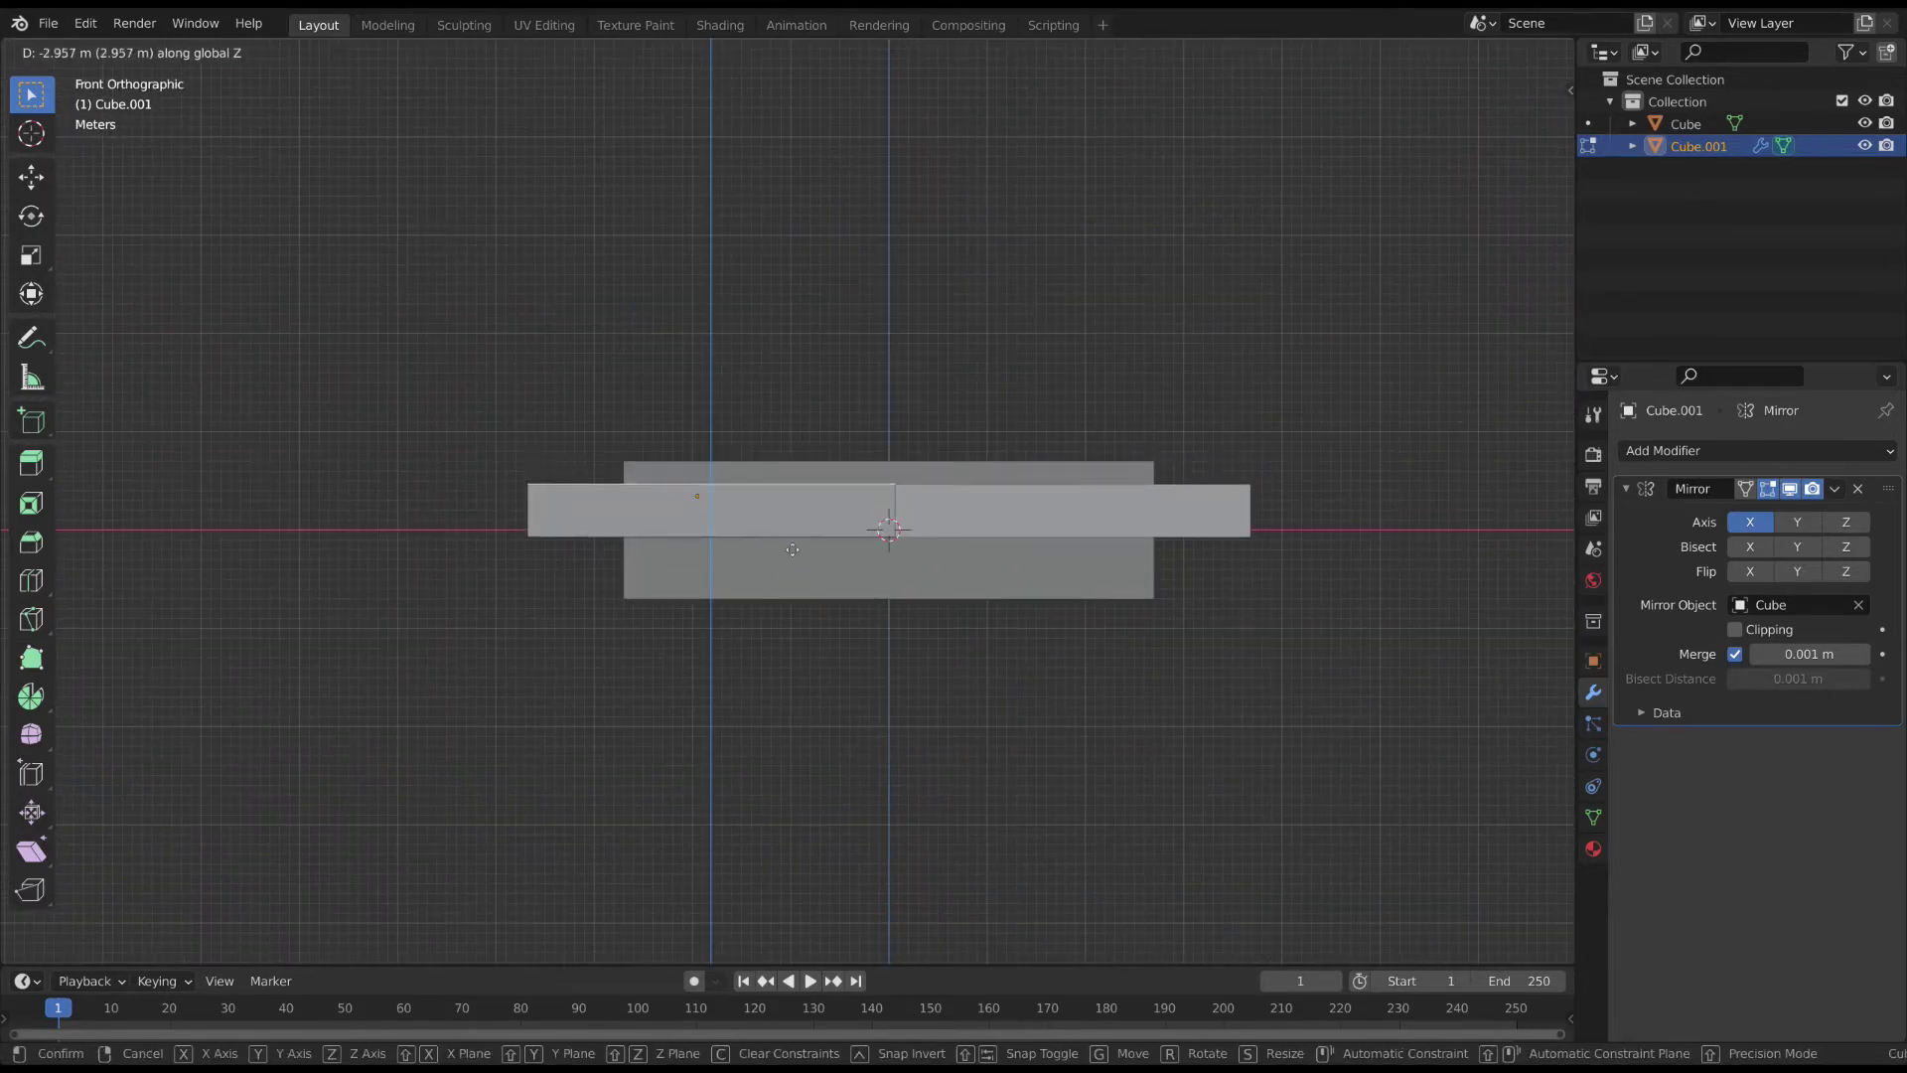
click(793, 529)
scroll(791, 526, up, 6)
shift+middle_drag(792, 527, 799, 592)
Raise the bar's top face so it sits level with the slab top
key(g)
key(z)
click(799, 582)
scroll(706, 501, down, 5)
middle_drag(629, 472, 637, 444)
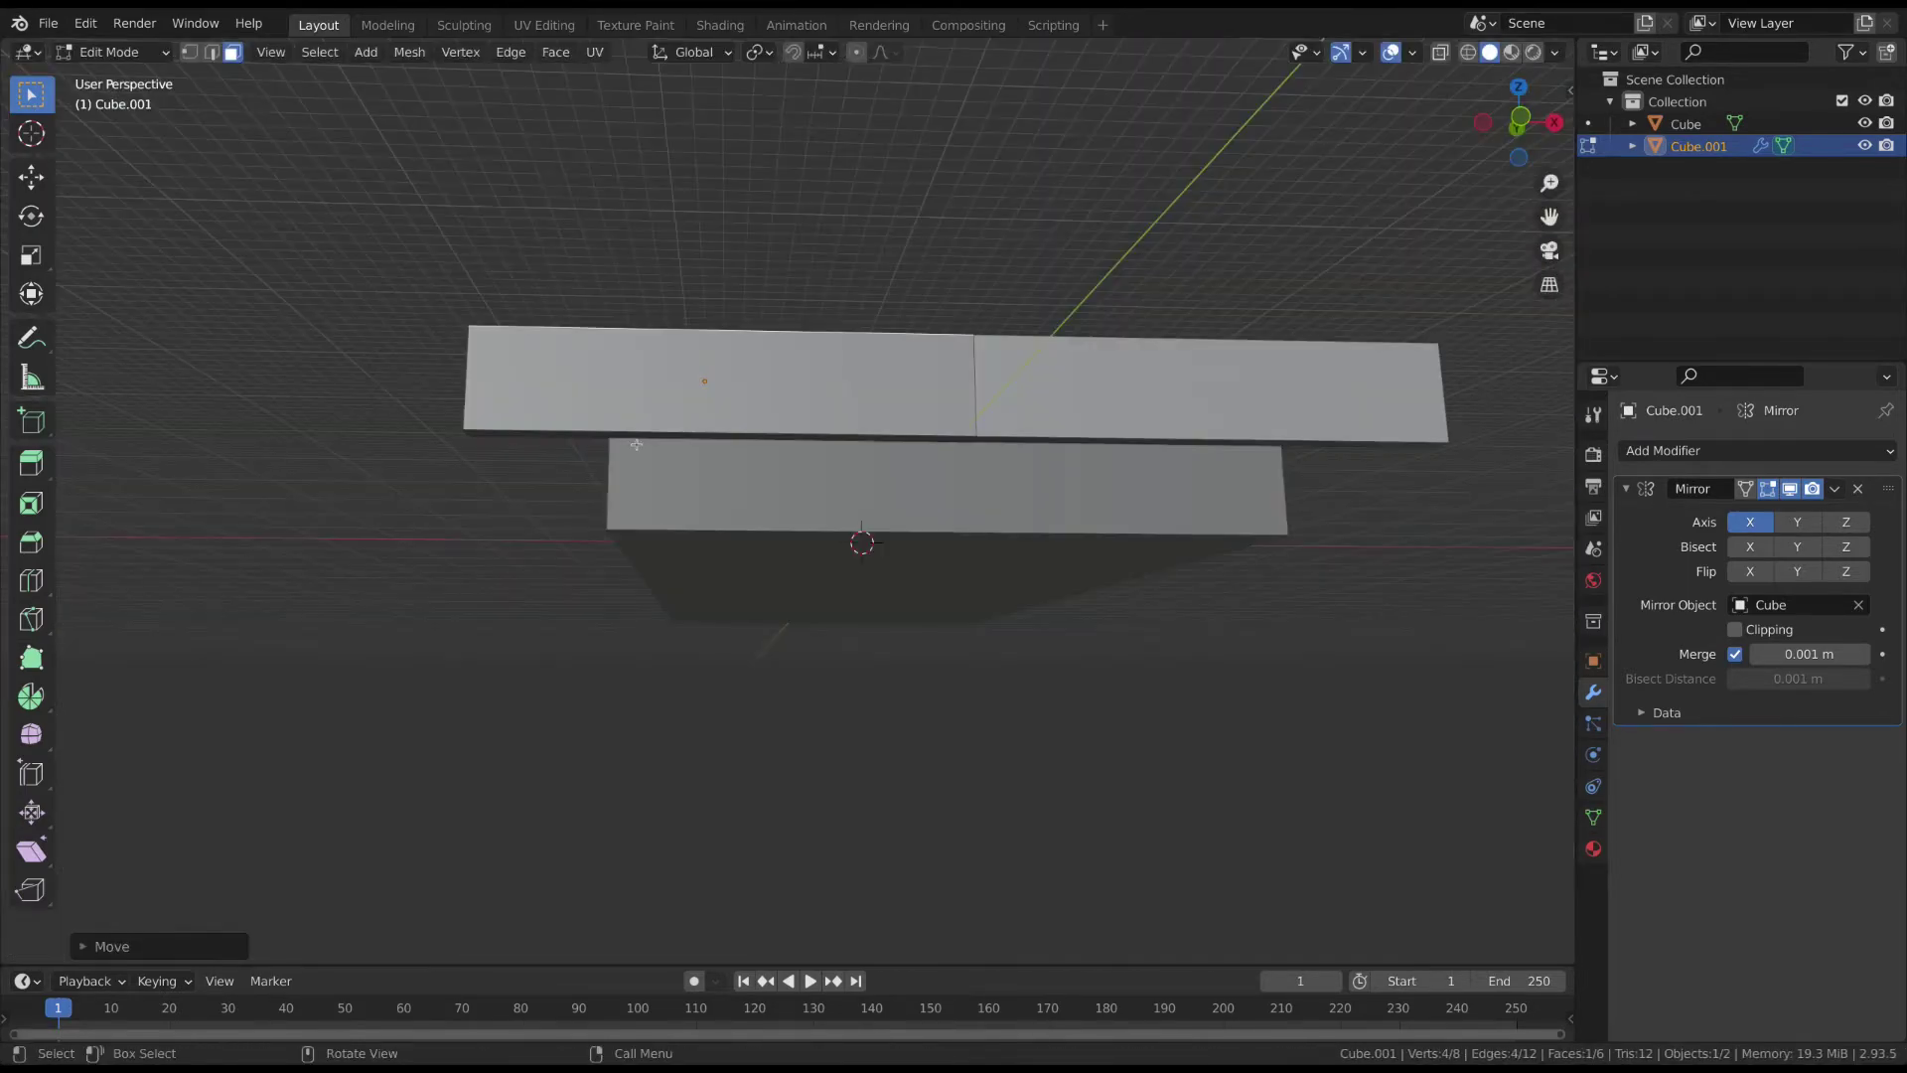
key(KP_1)
scroll(636, 445, up, 6)
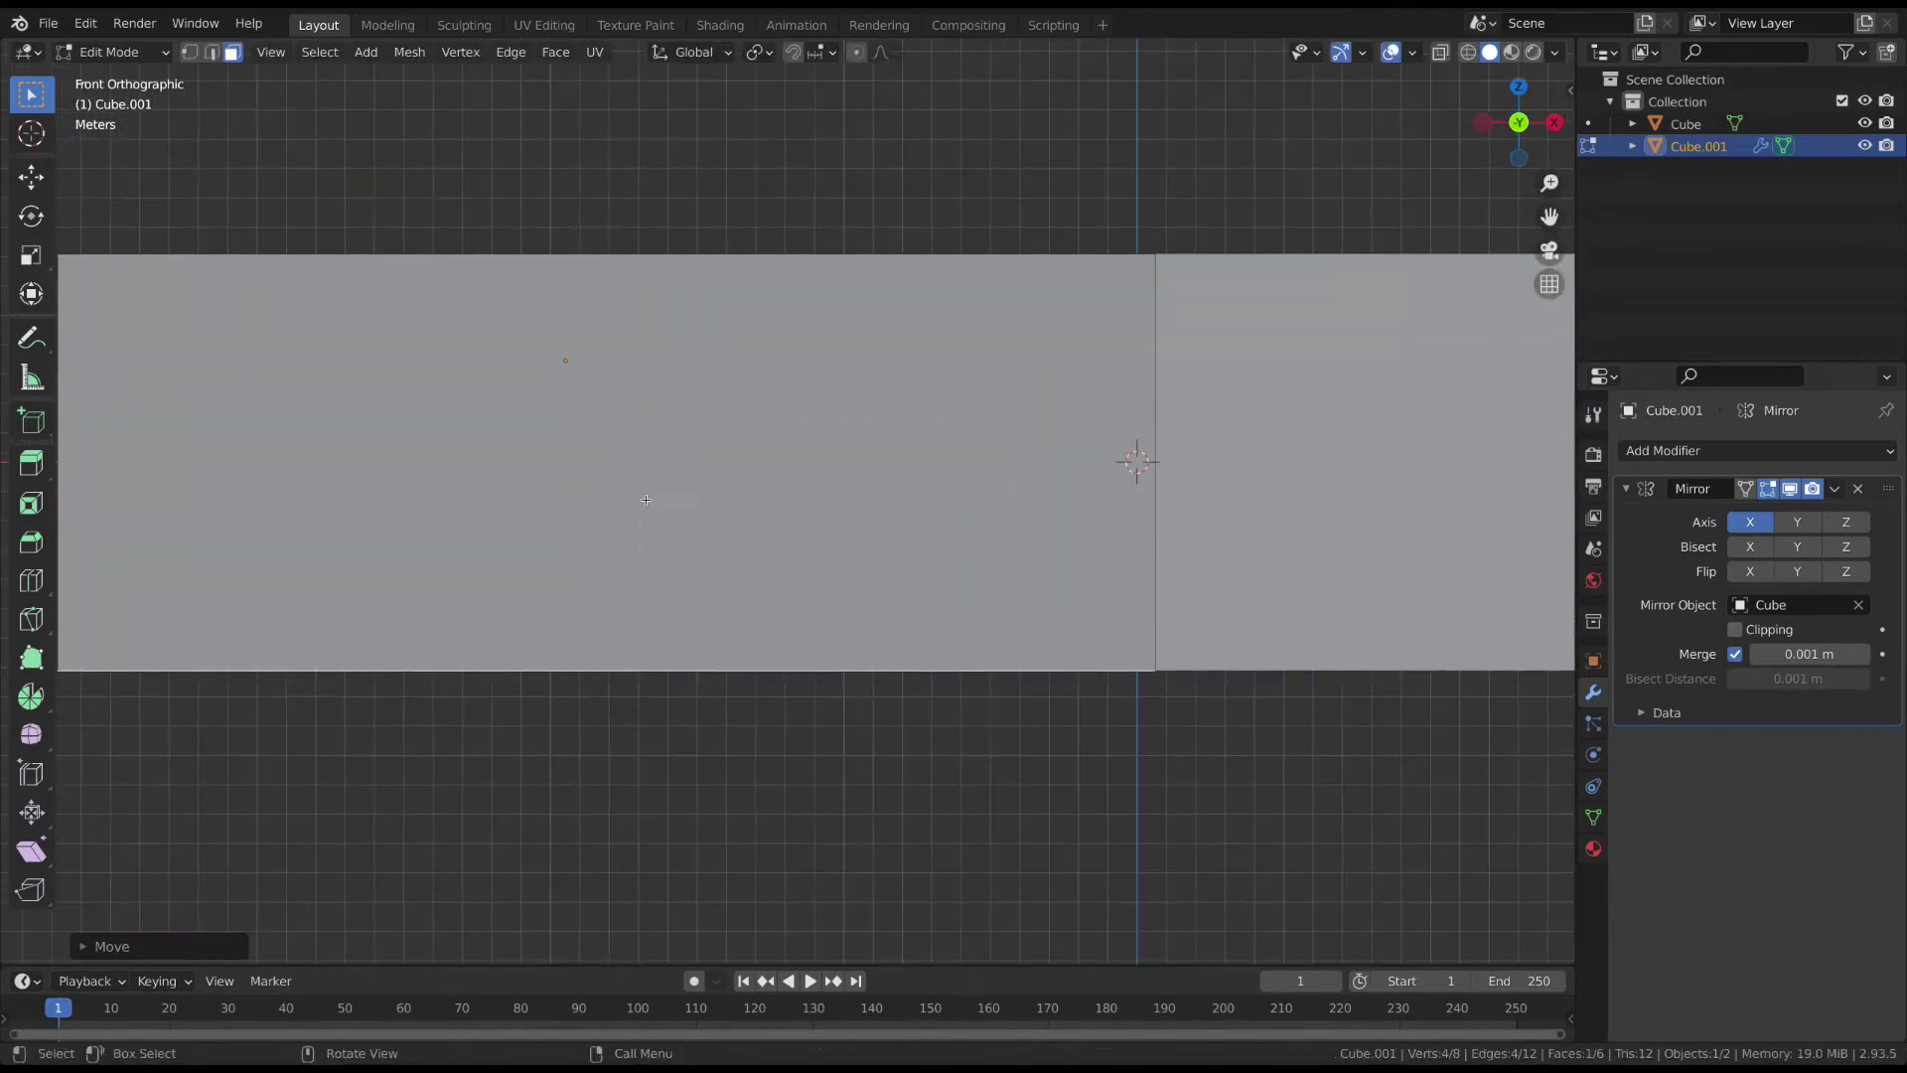
middle_drag(646, 499, 775, 550)
In top view, move the strip along Y flush against the slab's front edge
key(KP_7)
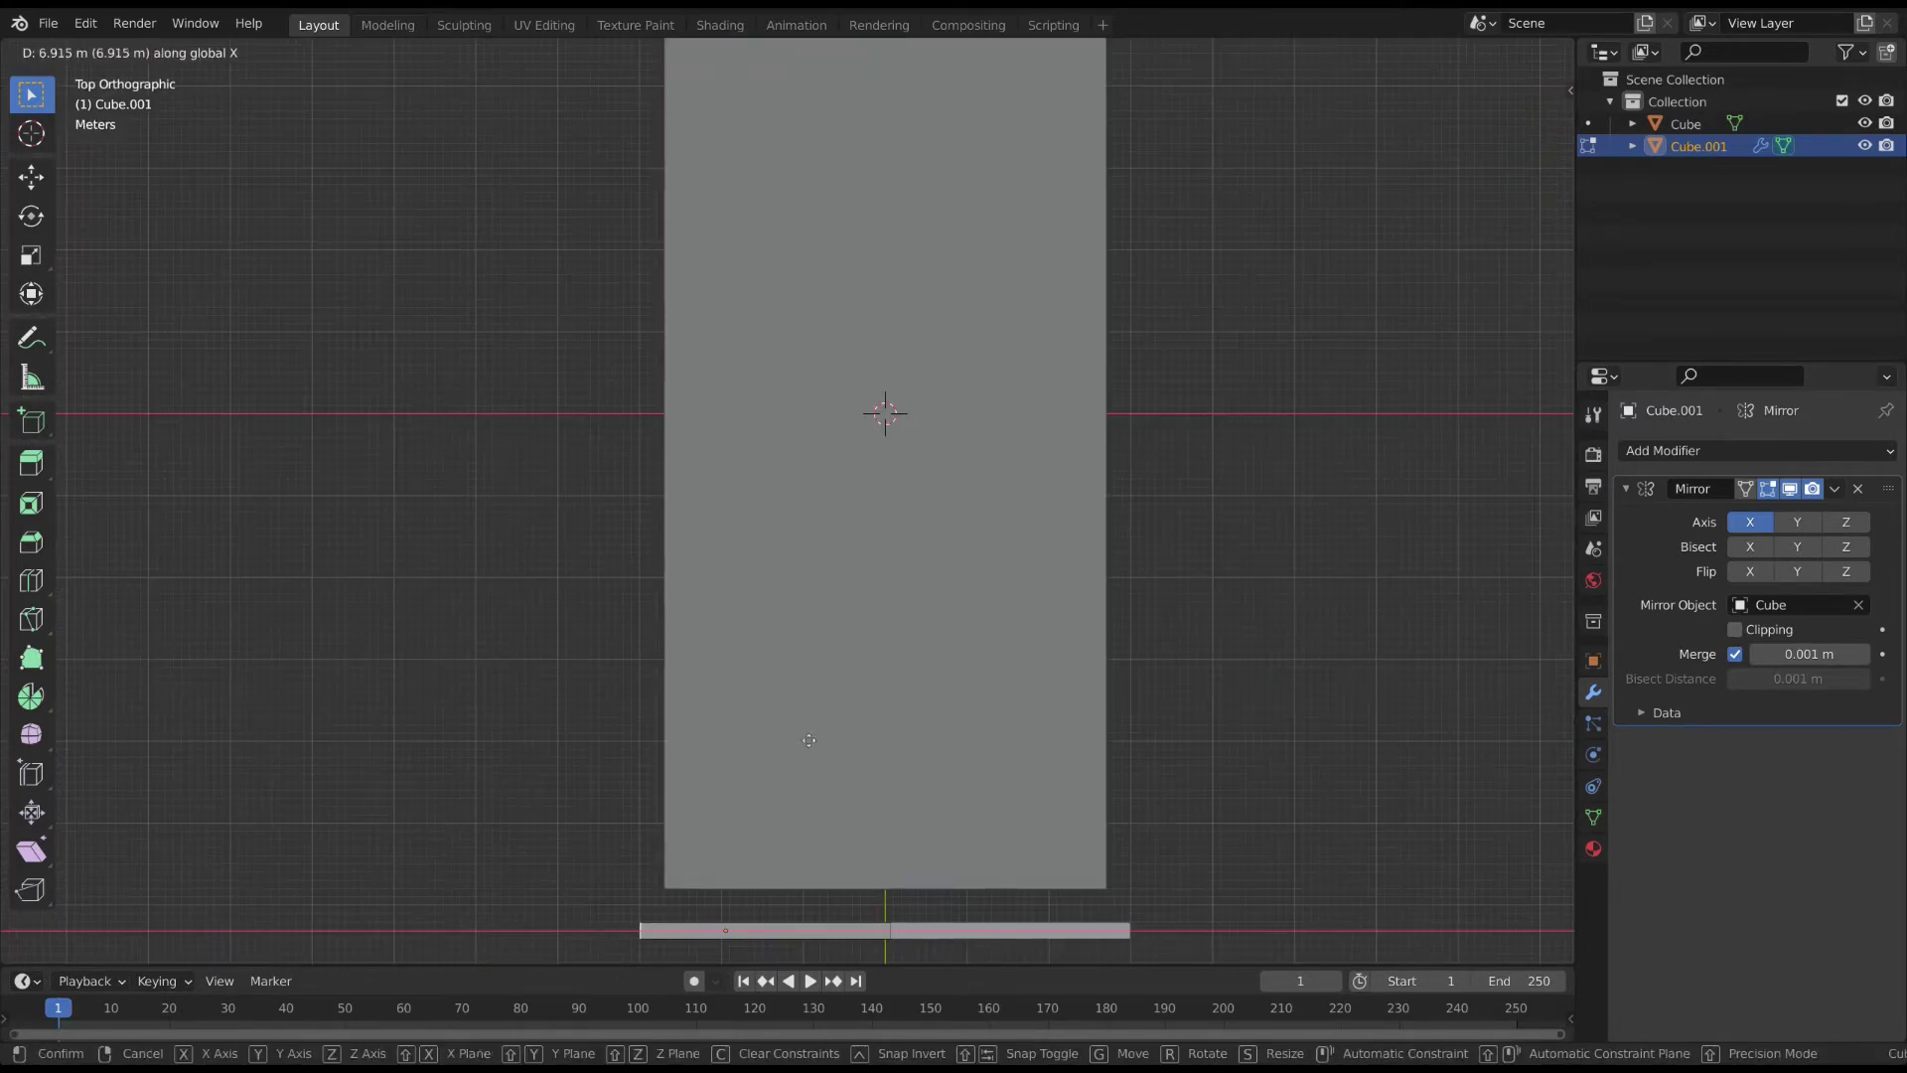
scroll(766, 681, up, 4)
key(g)
key(y)
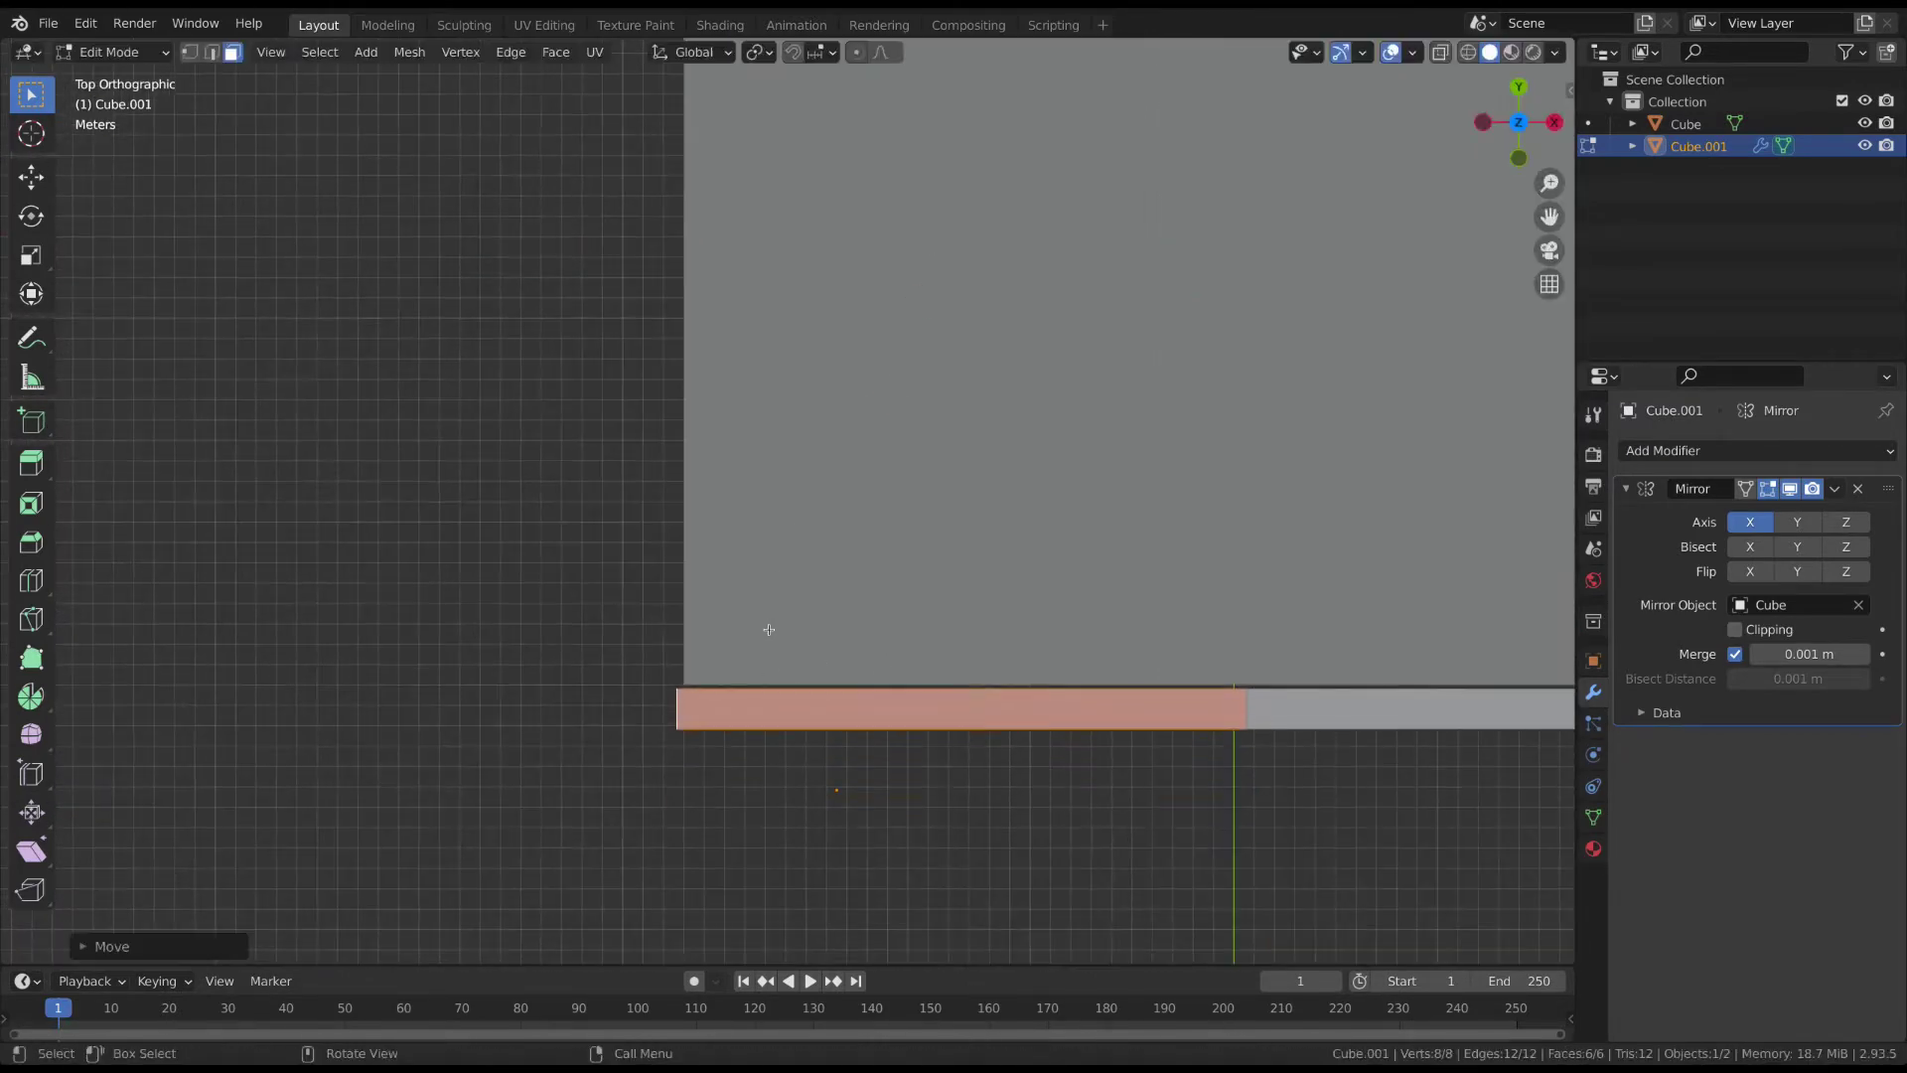
scroll(792, 519, up, 4)
click(773, 561)
Slide the strip's end face along X so it ends flush with the slab
middle_drag(773, 561, 862, 476)
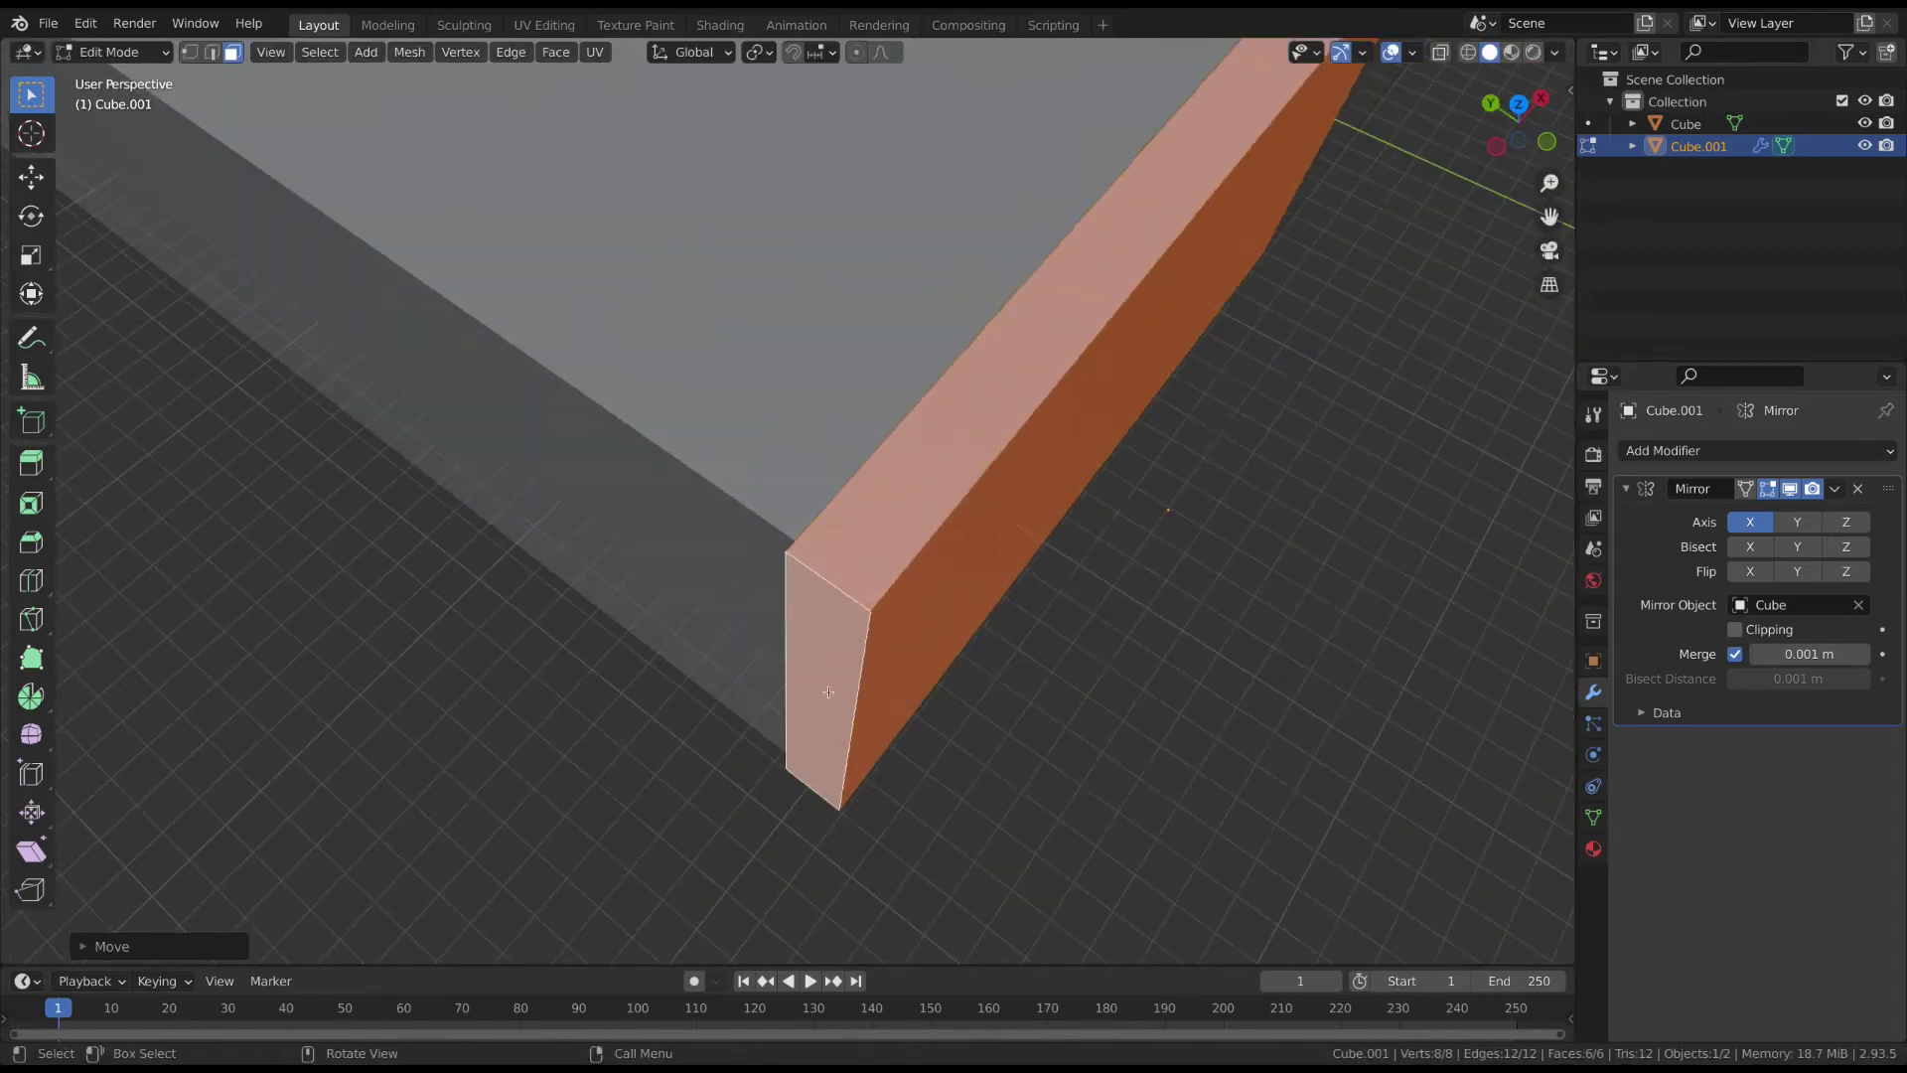
click(828, 668)
key(g)
key(x)
click(837, 668)
middle_drag(830, 616, 708, 680)
scroll(708, 678, down, 2)
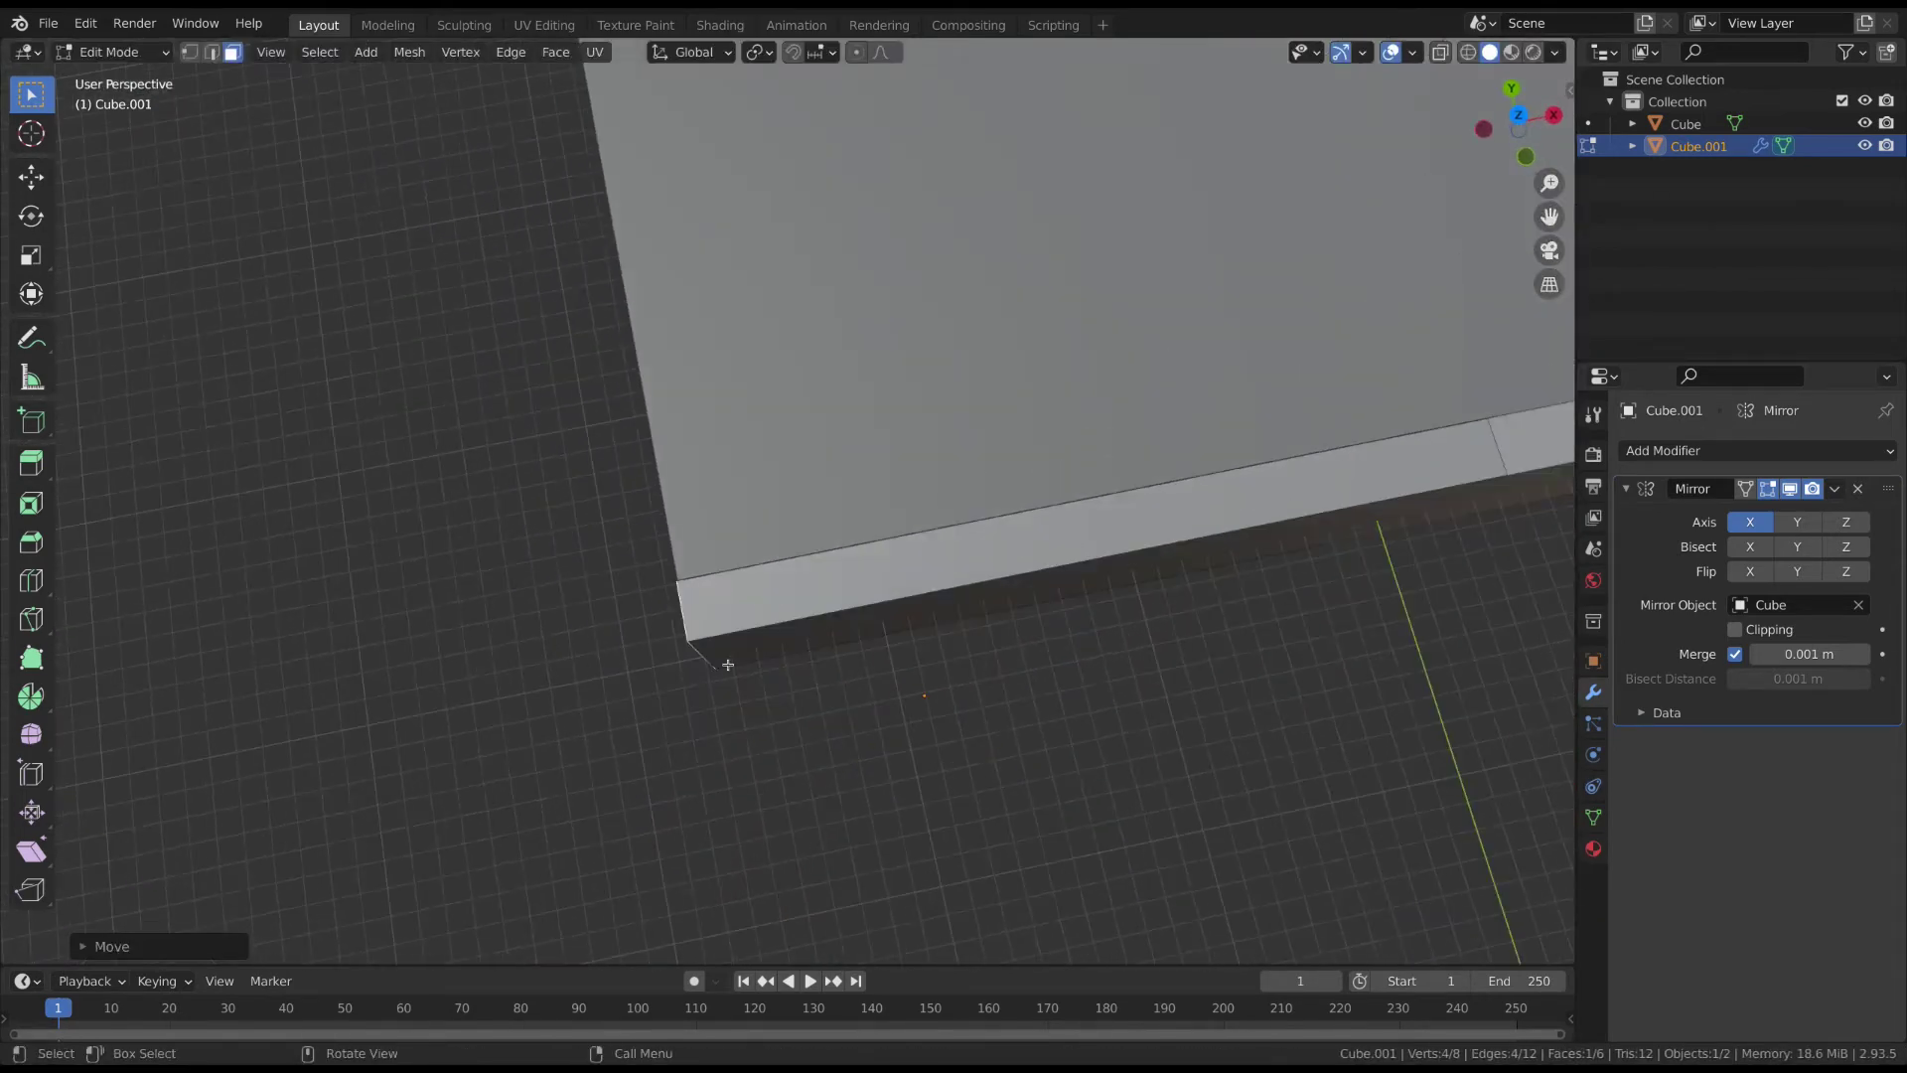
Extrude the selected face outward to form a leg
key(e)
click(666, 663)
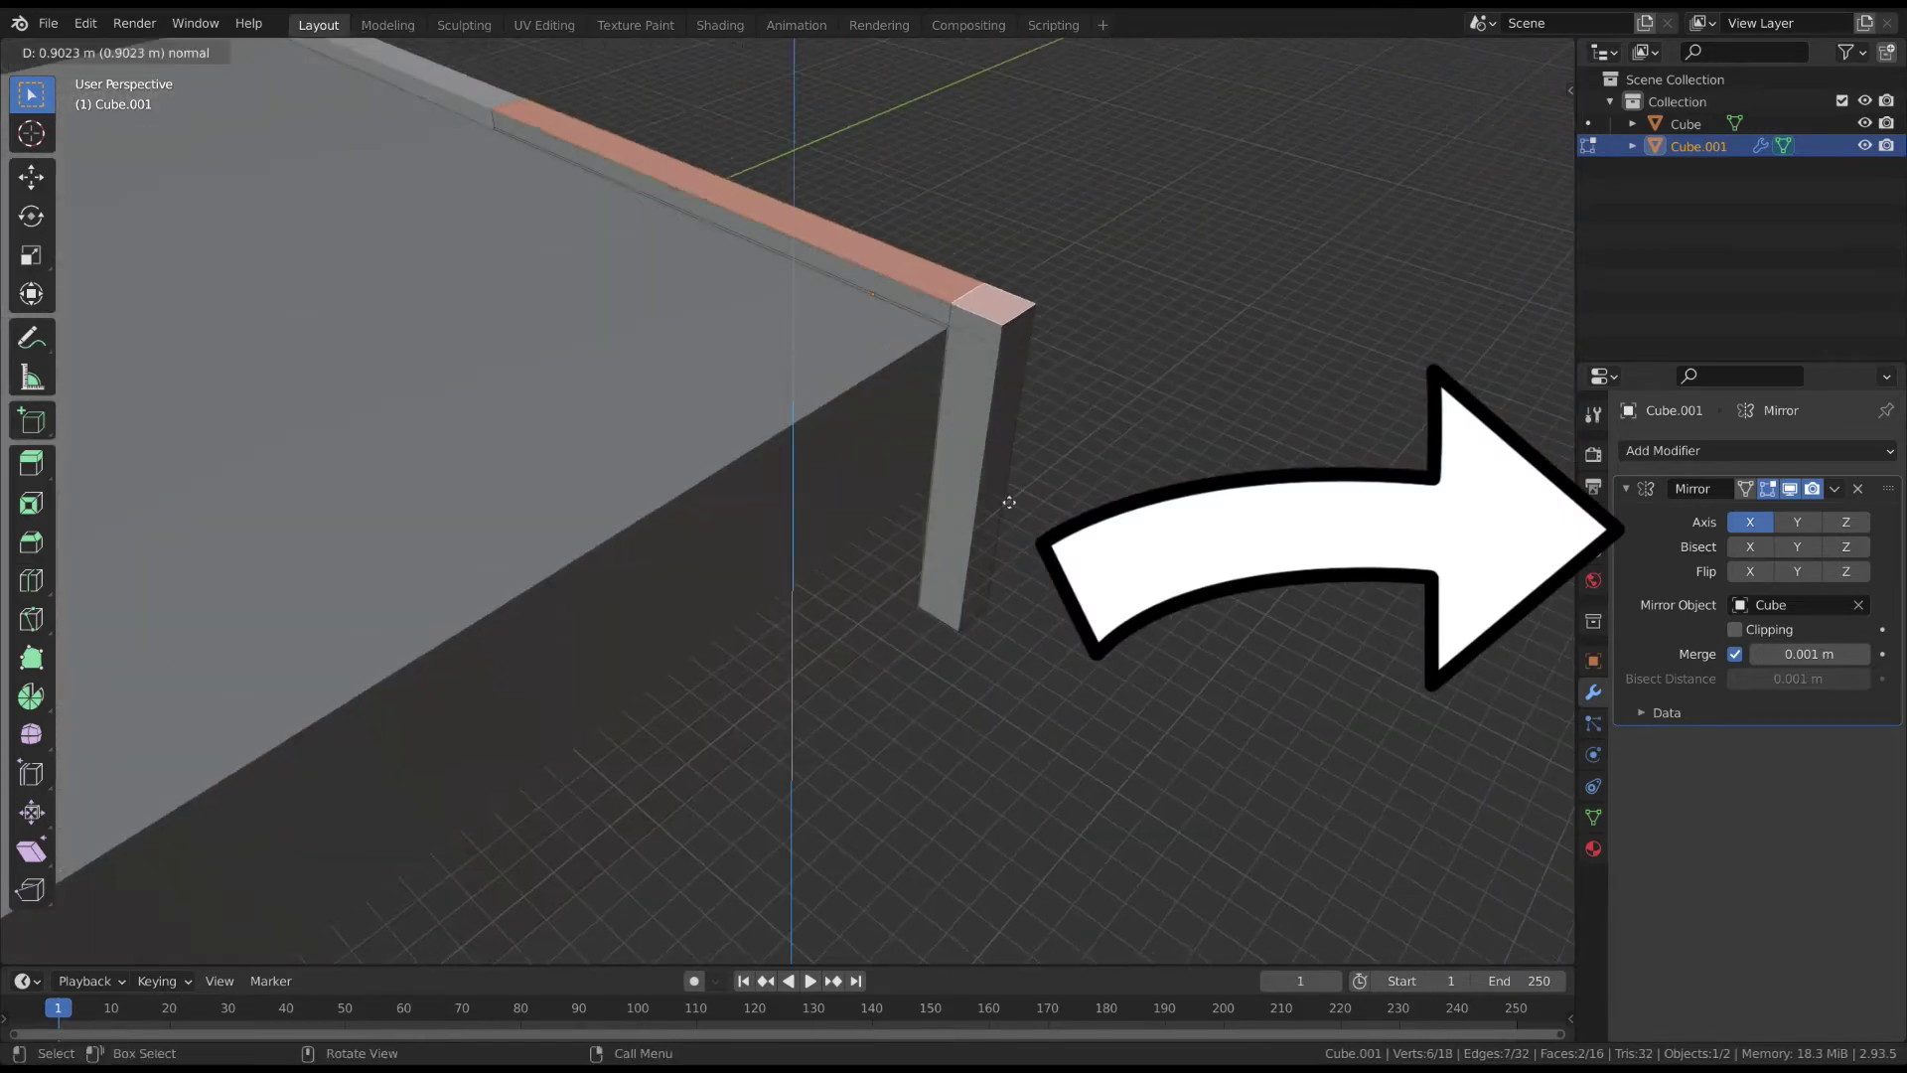
click(1013, 477)
mouse_move(1013, 476)
middle_down()
mouse_move(973, 391)
mouse_move(1009, 510)
middle_up()
Extrude the leg and rail faces back along the Y axis beside the slab
click(962, 428)
shift+click(968, 290)
shift+click(915, 279)
middle_drag(915, 279, 792, 422)
scroll(792, 421, down, 4)
key(e)
click(290, 413)
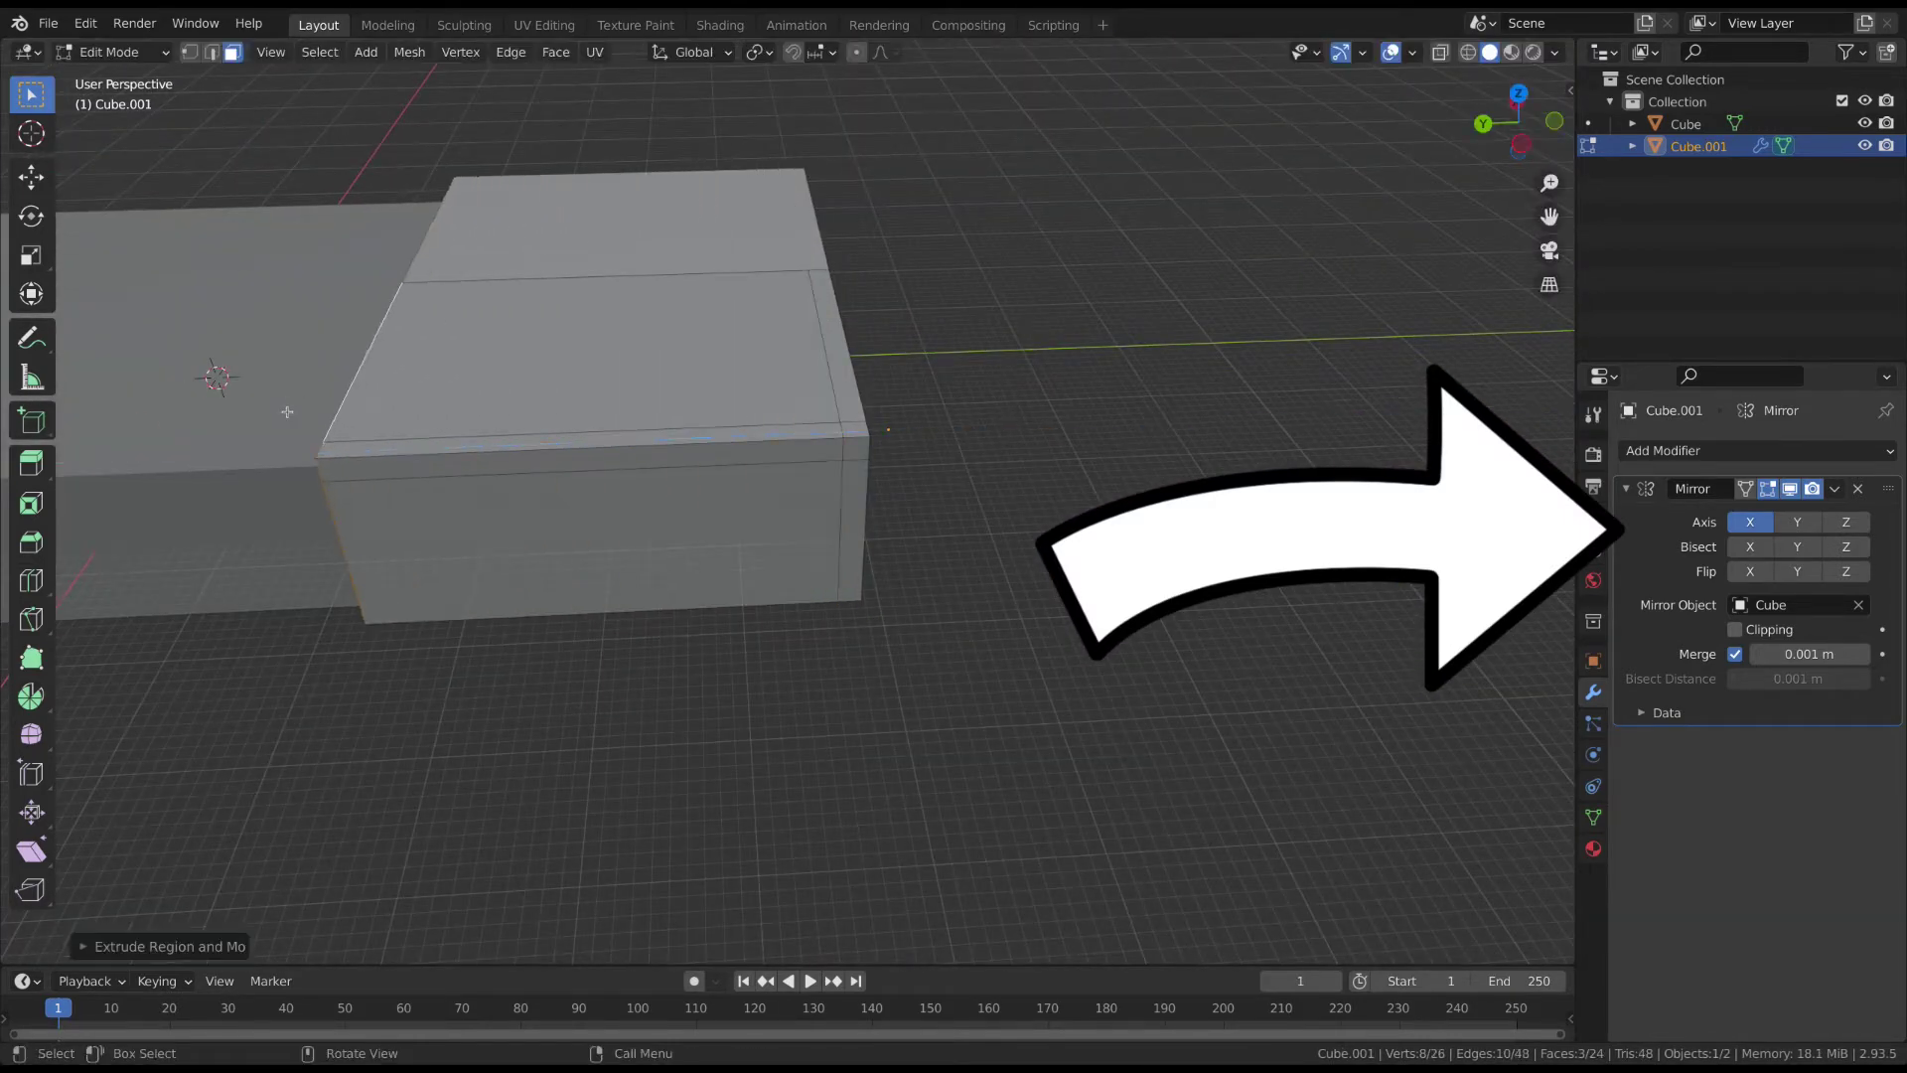
scroll(604, 421, down, 5)
middle_drag(604, 421, 571, 486)
key(g)
key(y)
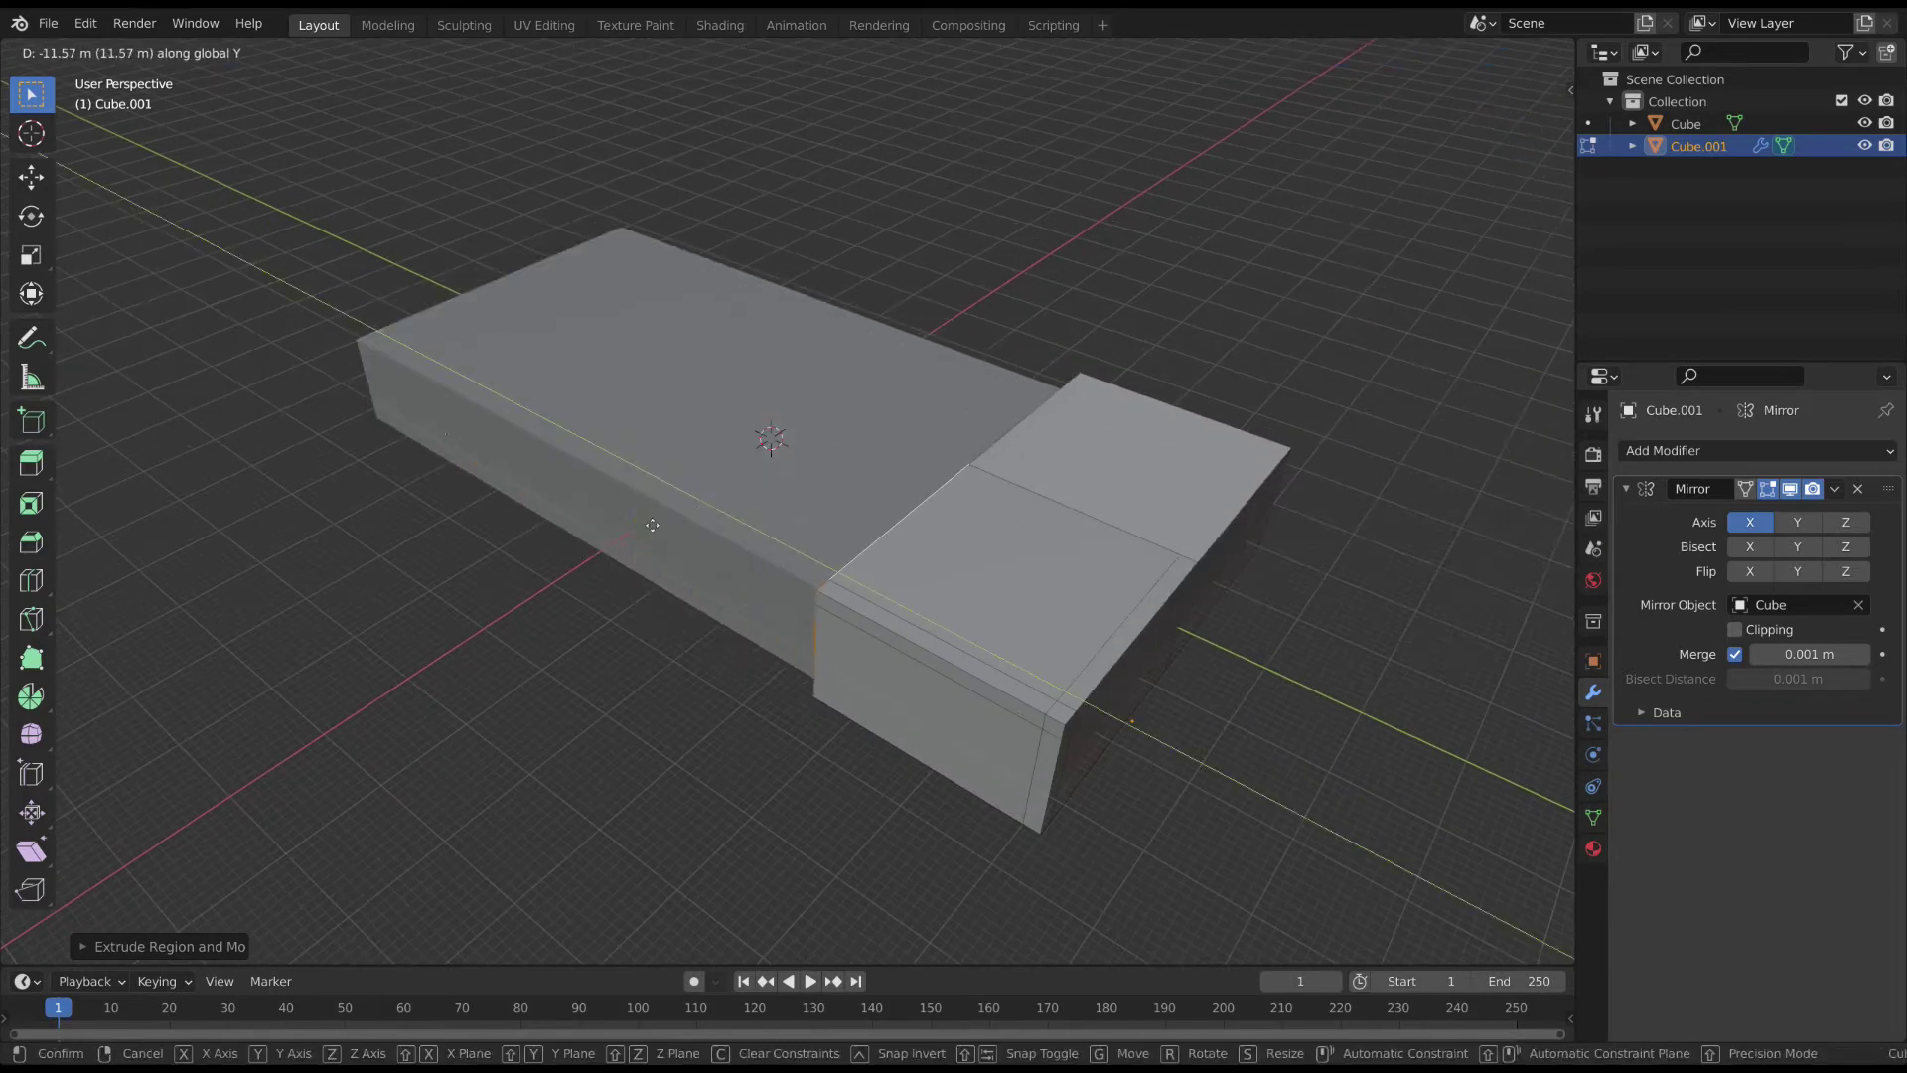
click(493, 452)
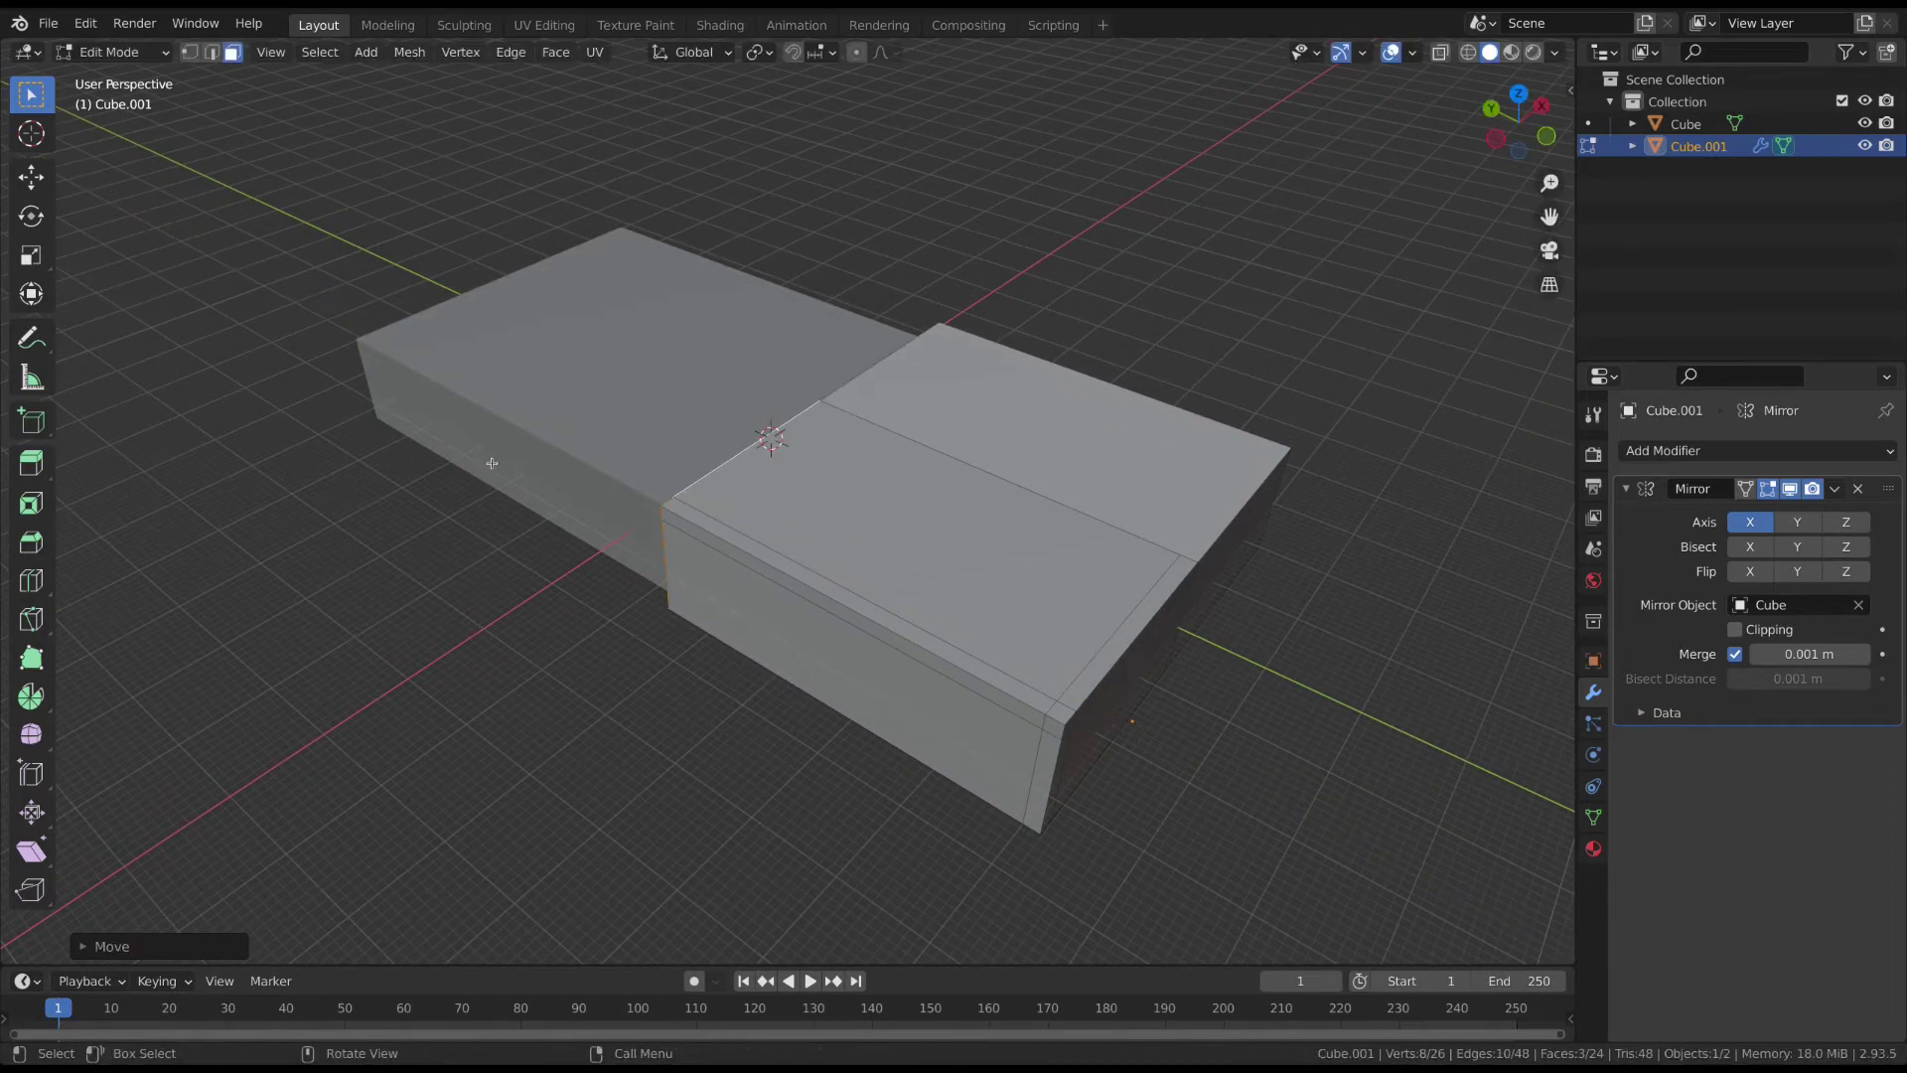
middle_drag(494, 452, 901, 473)
Add two loop cuts across the block, one near its left edge
key(ctrl+r)
click(790, 440)
click(790, 440)
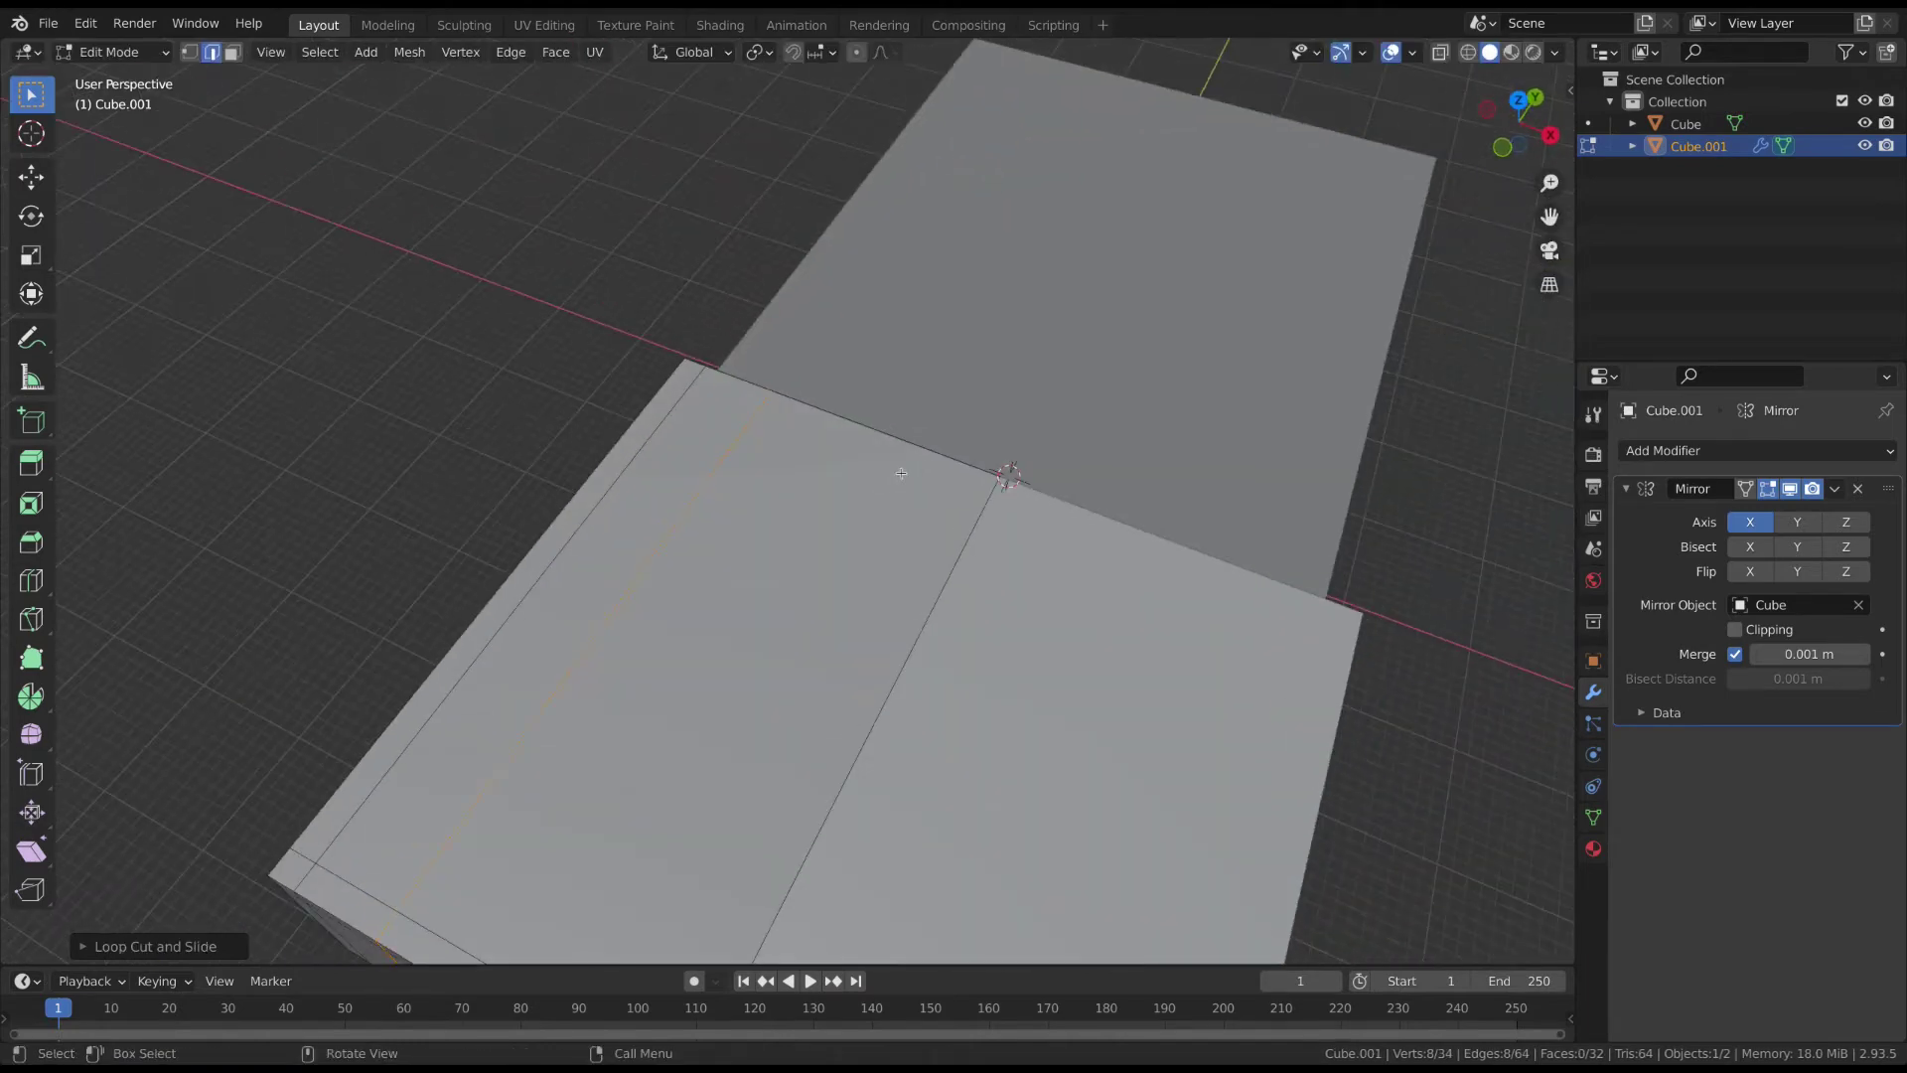
scroll(546, 630, down, 1)
key(ctrl+r)
click(511, 673)
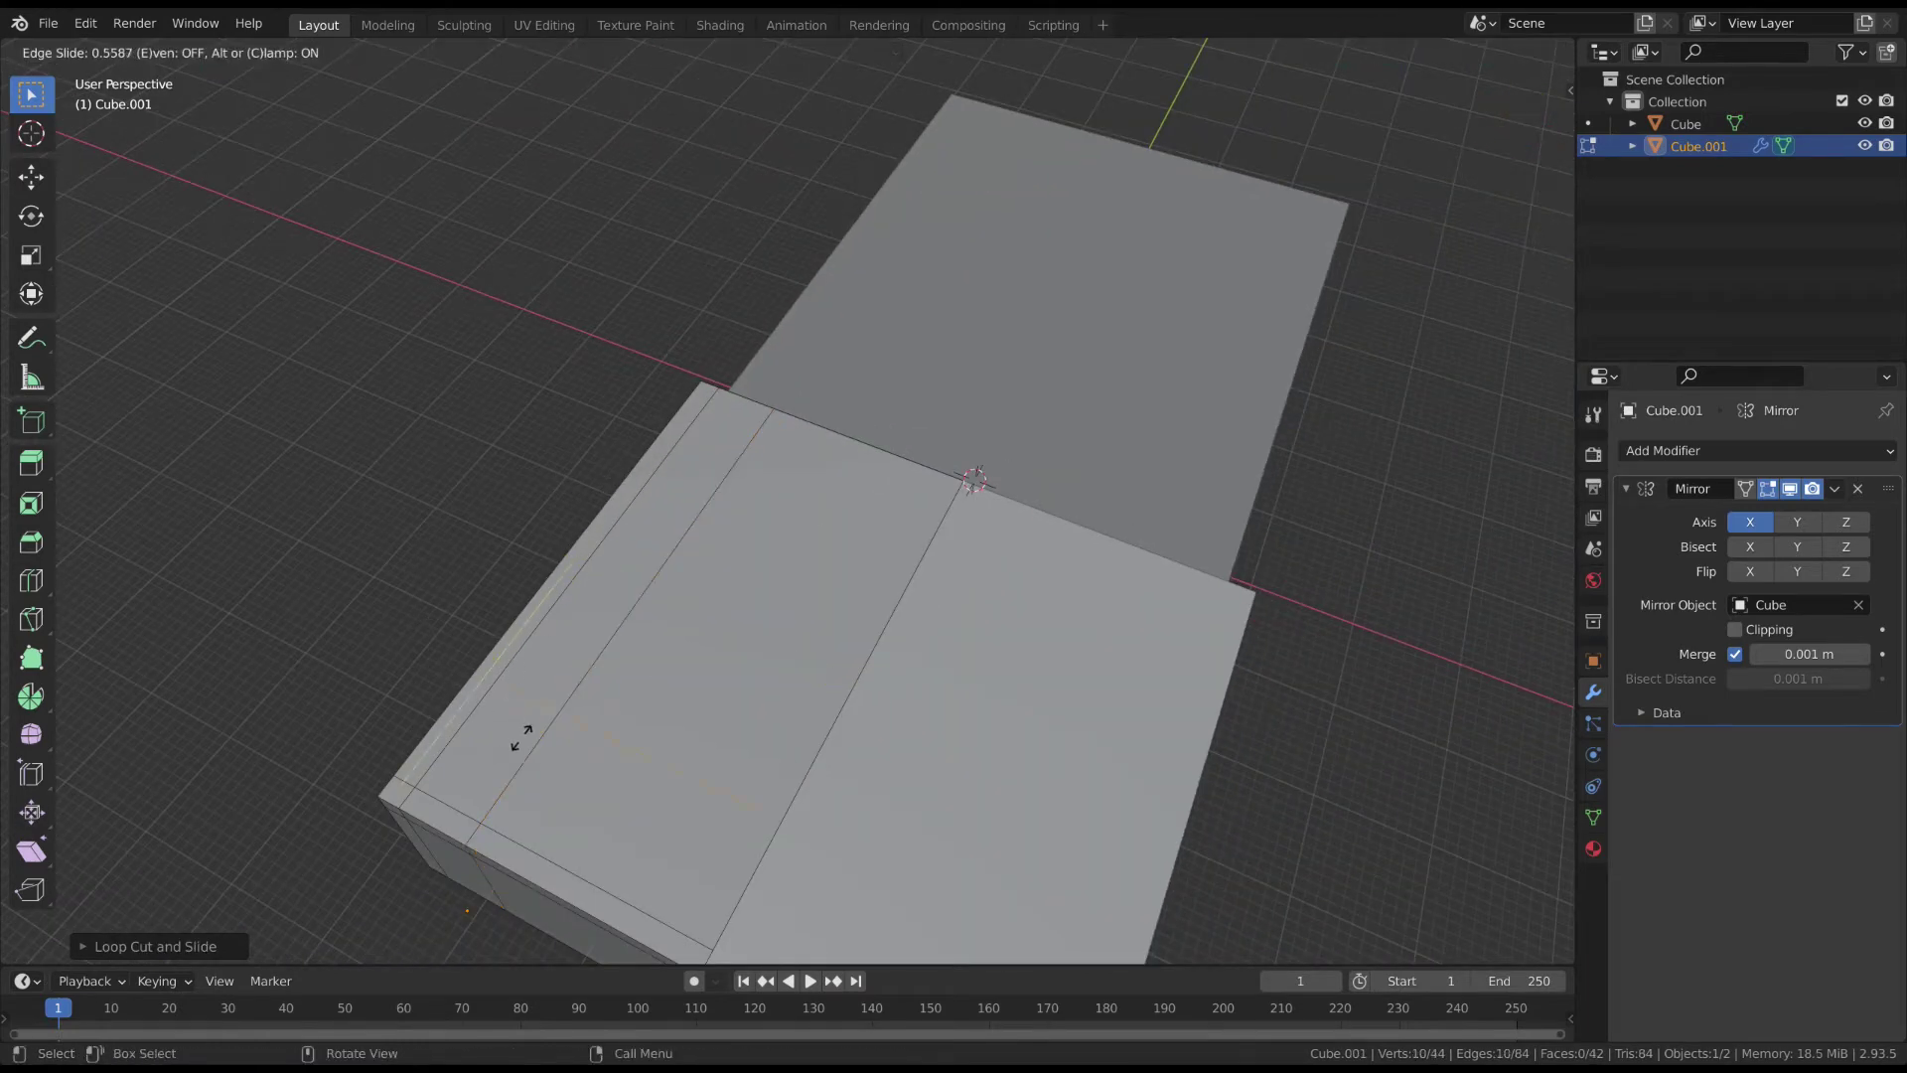
click(521, 738)
middle_drag(522, 738, 636, 556)
Delete the top face to open the remote slot
click(234, 53)
click(748, 611)
key(x)
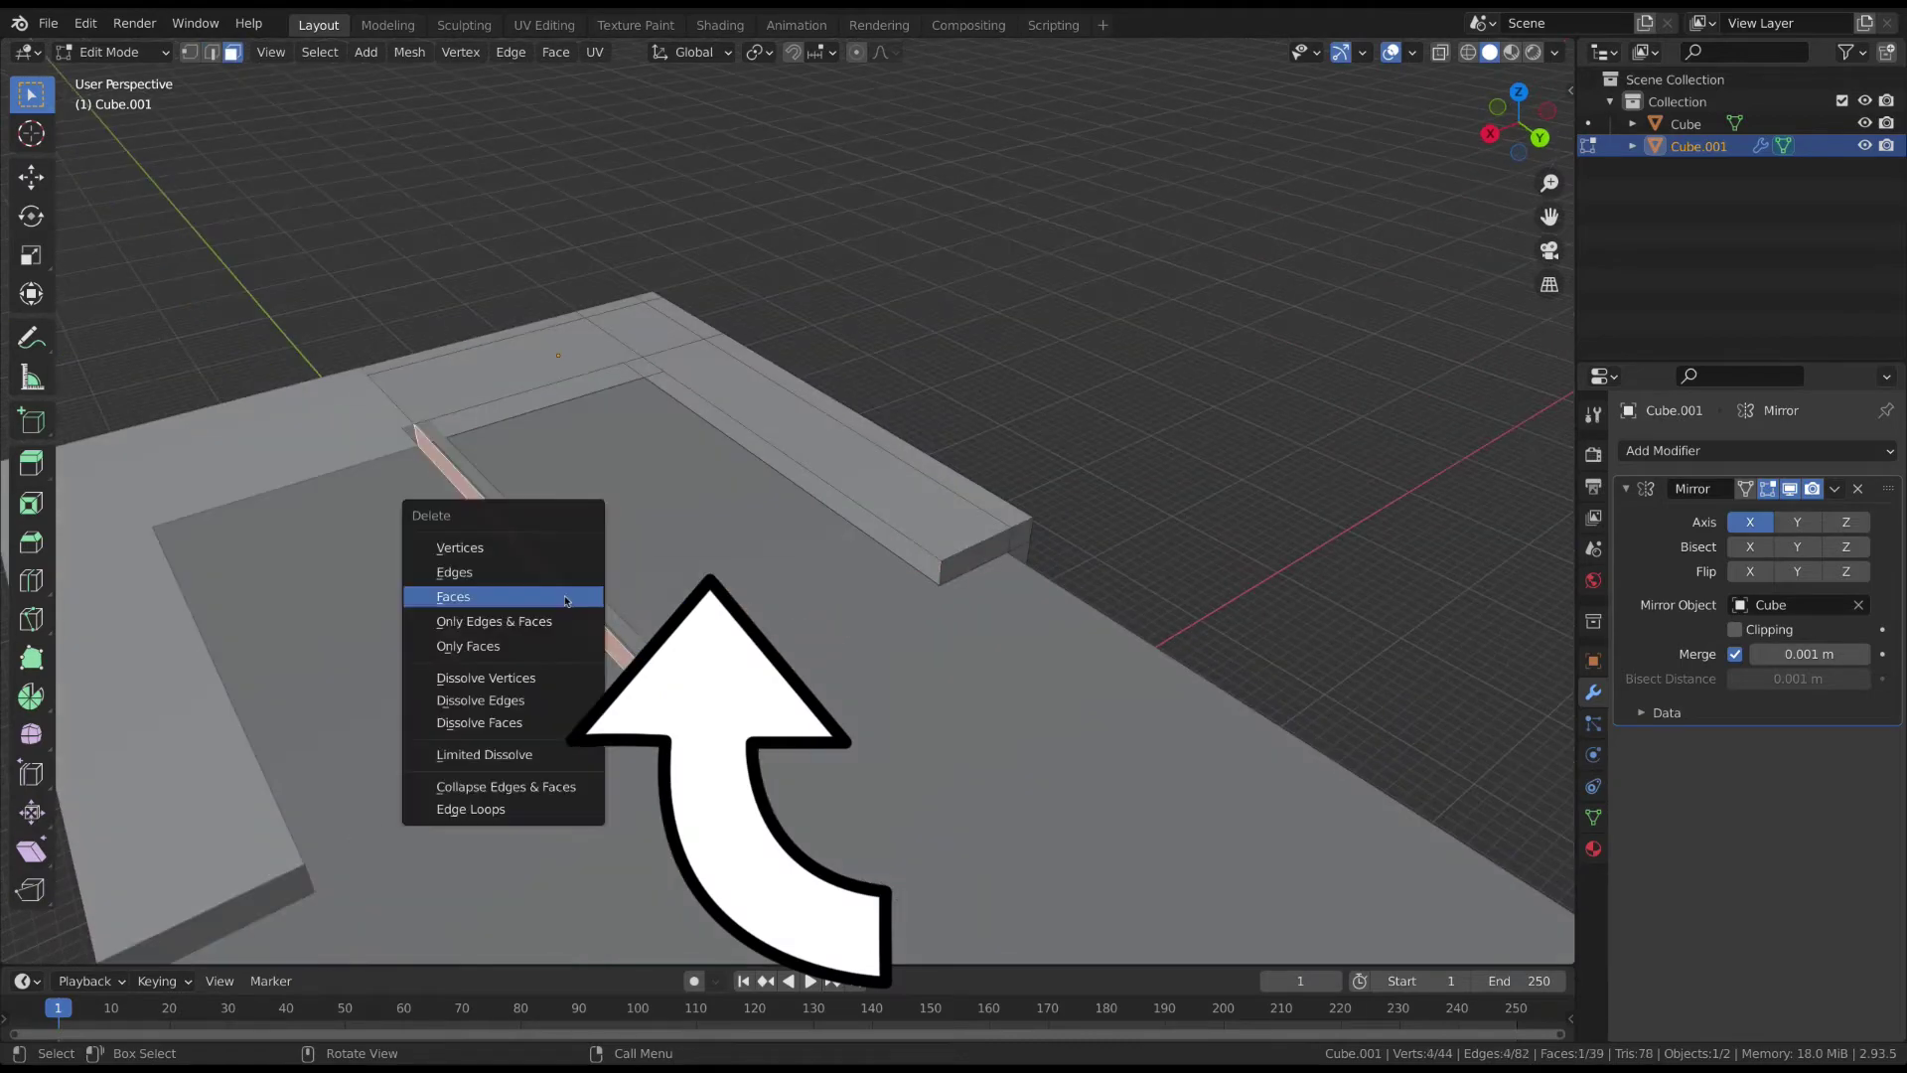
click(517, 596)
middle_drag(517, 596, 796, 388)
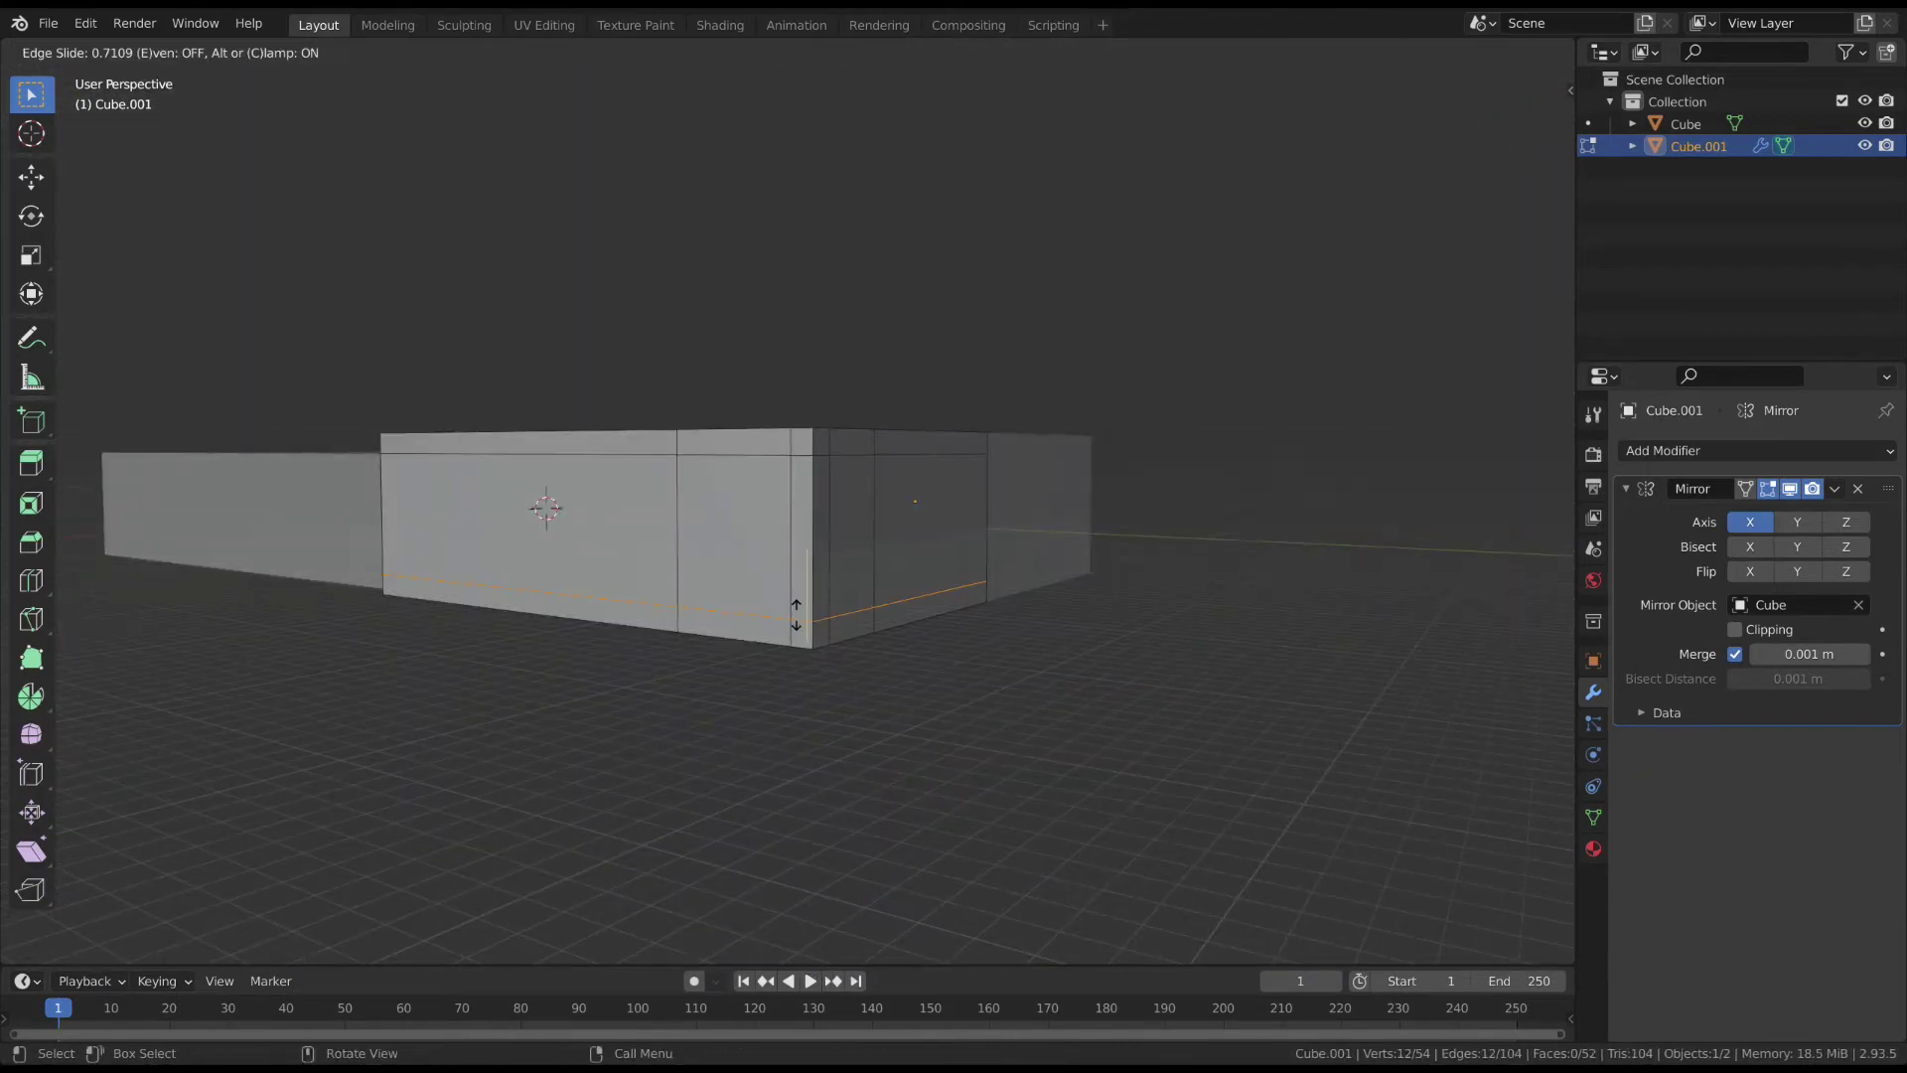
middle_drag(545, 502, 1149, 396)
Select the holder's vertical corner edges and cancel a first, uneven bevel attempt
scroll(867, 613, up, 2)
key(3)
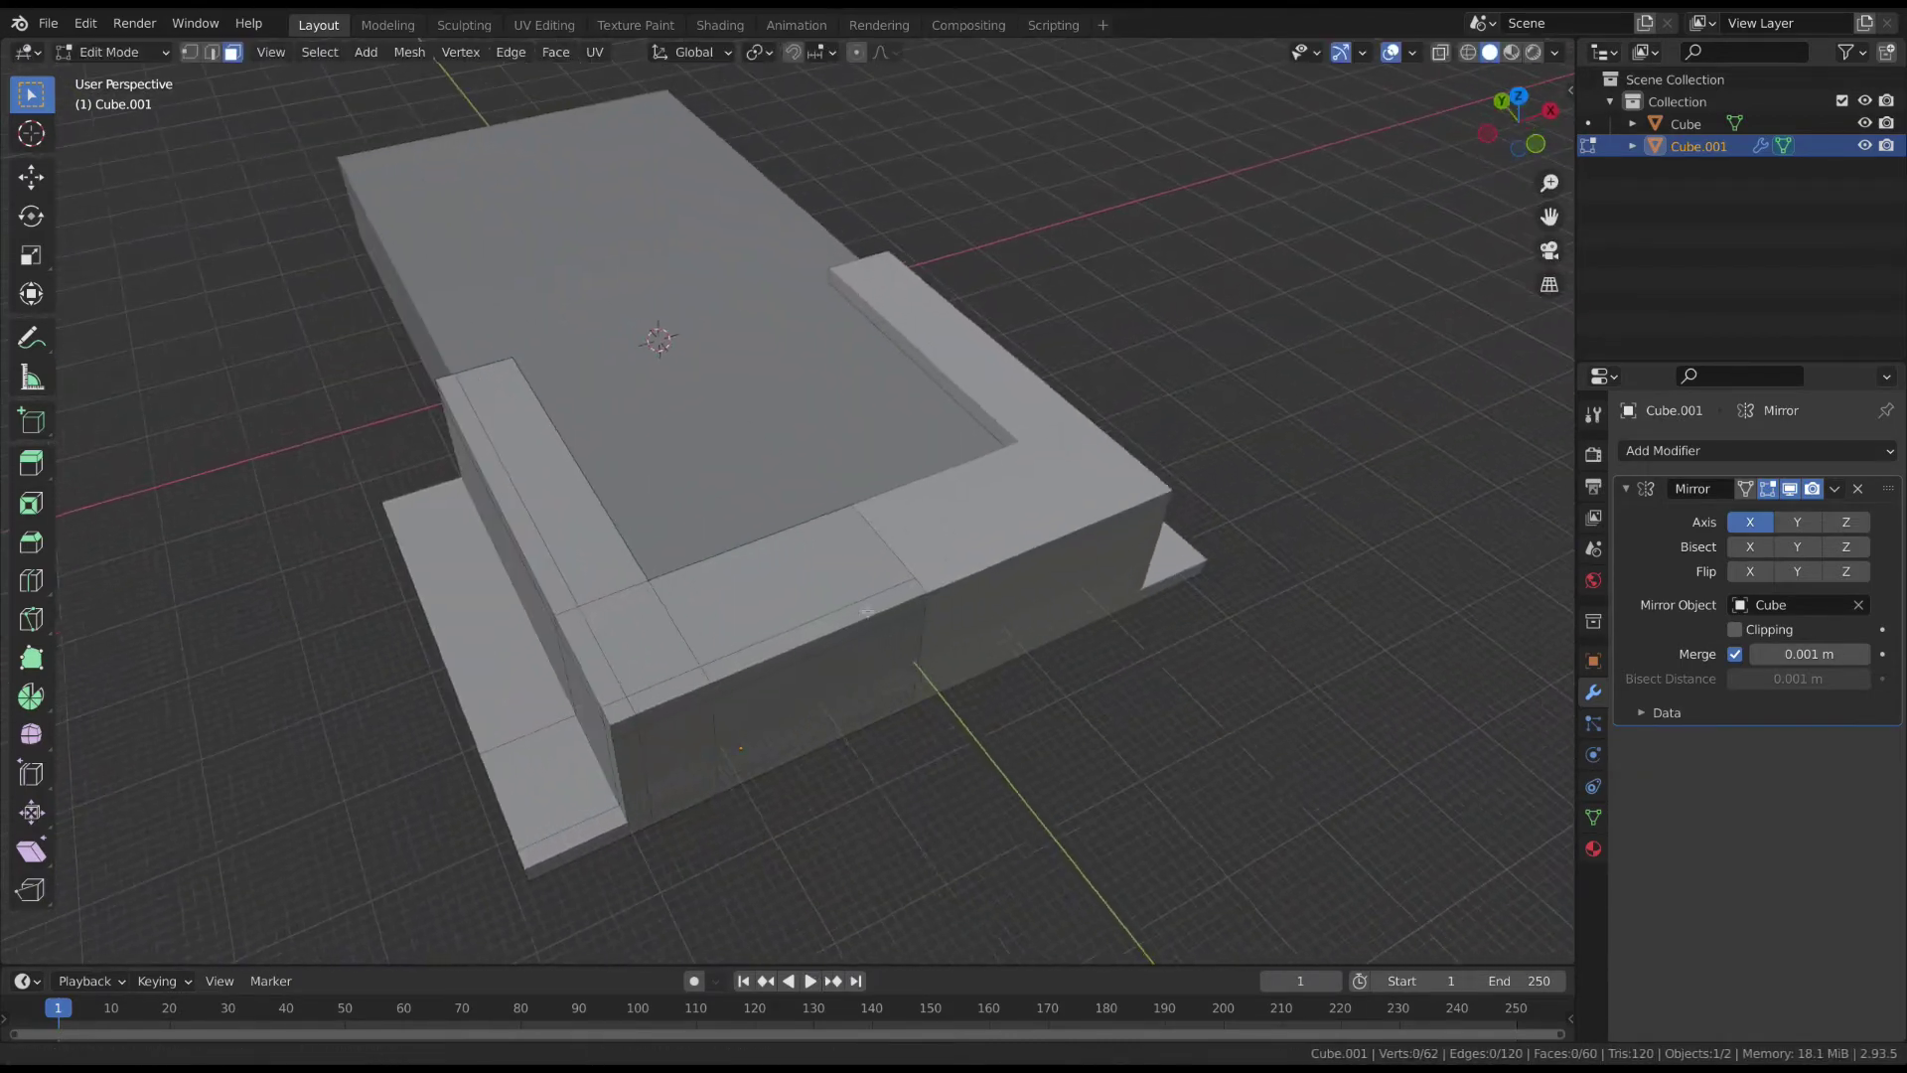
key(2)
middle_drag(868, 613, 950, 355)
shift+click(1147, 603)
middle_drag(1147, 603, 983, 570)
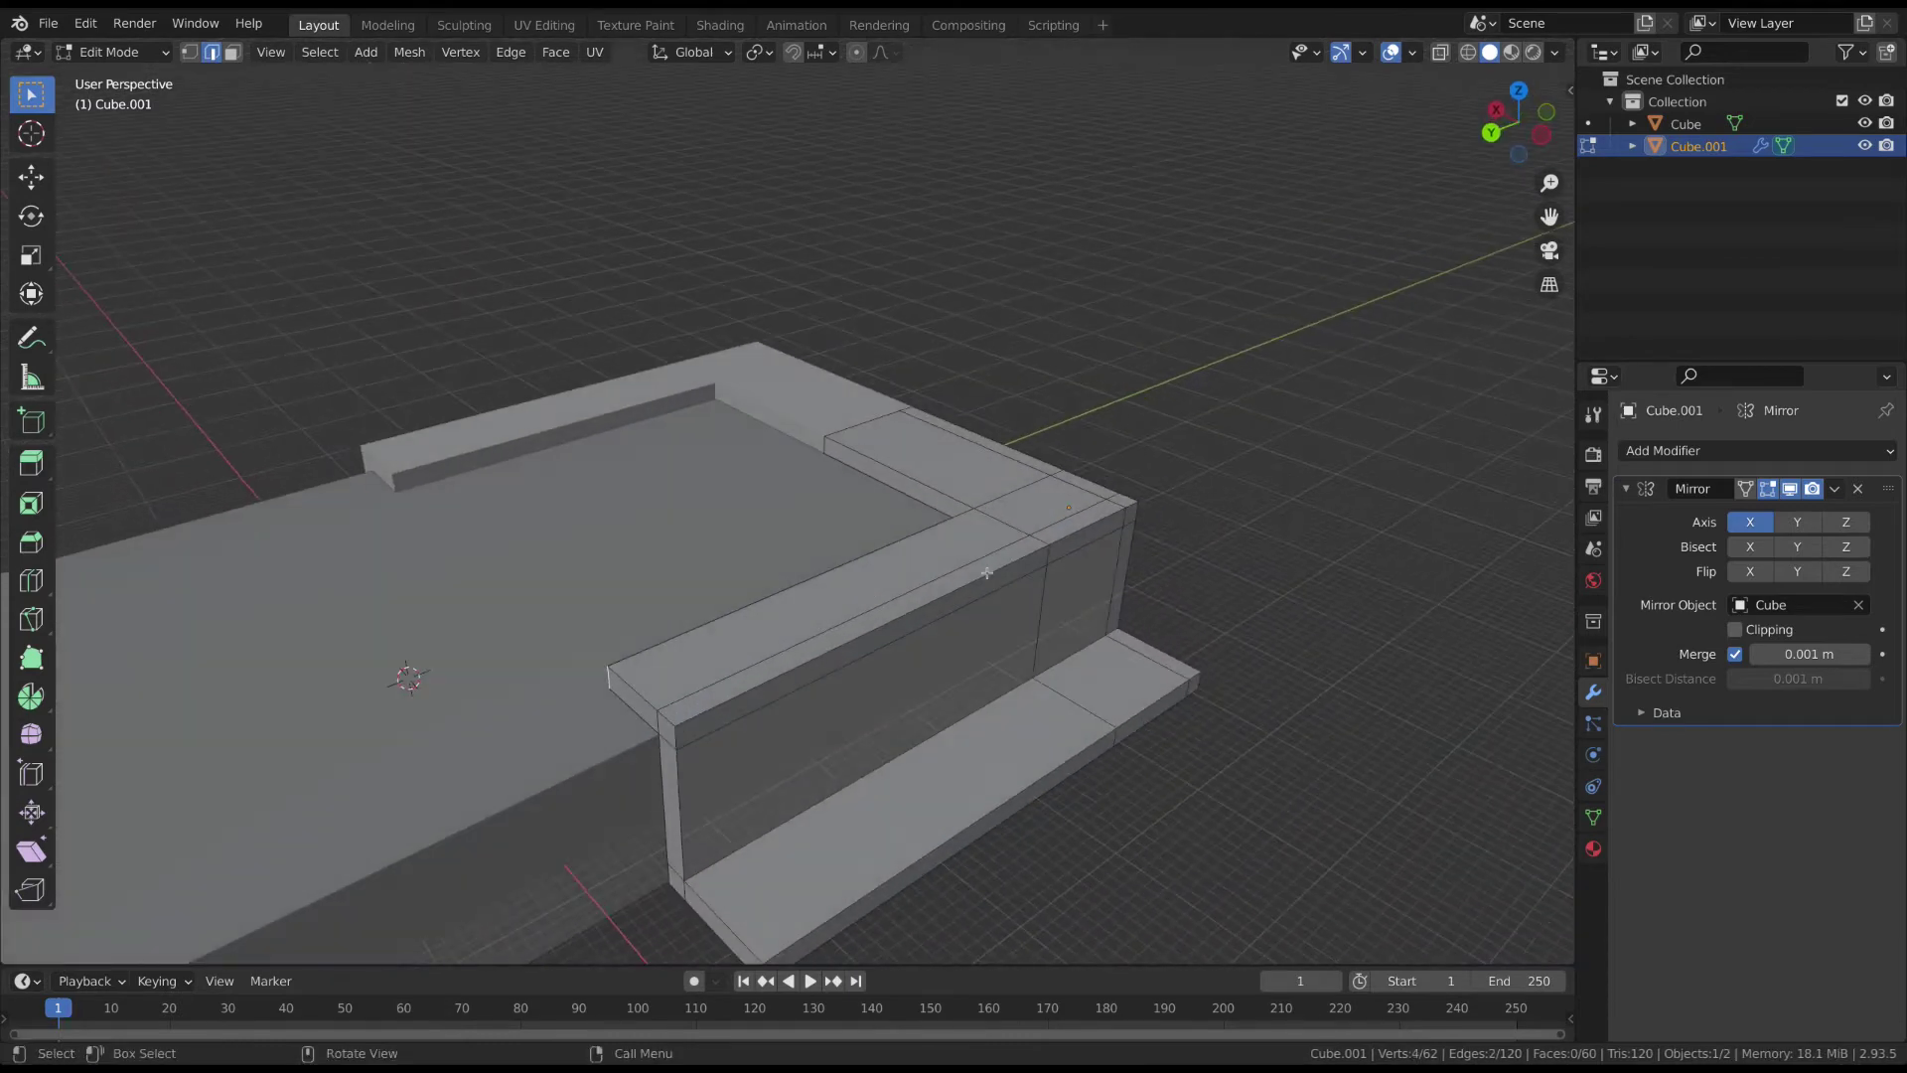
middle_drag(651, 763, 605, 724)
shift+click(460, 865)
middle_drag(720, 796, 720, 701)
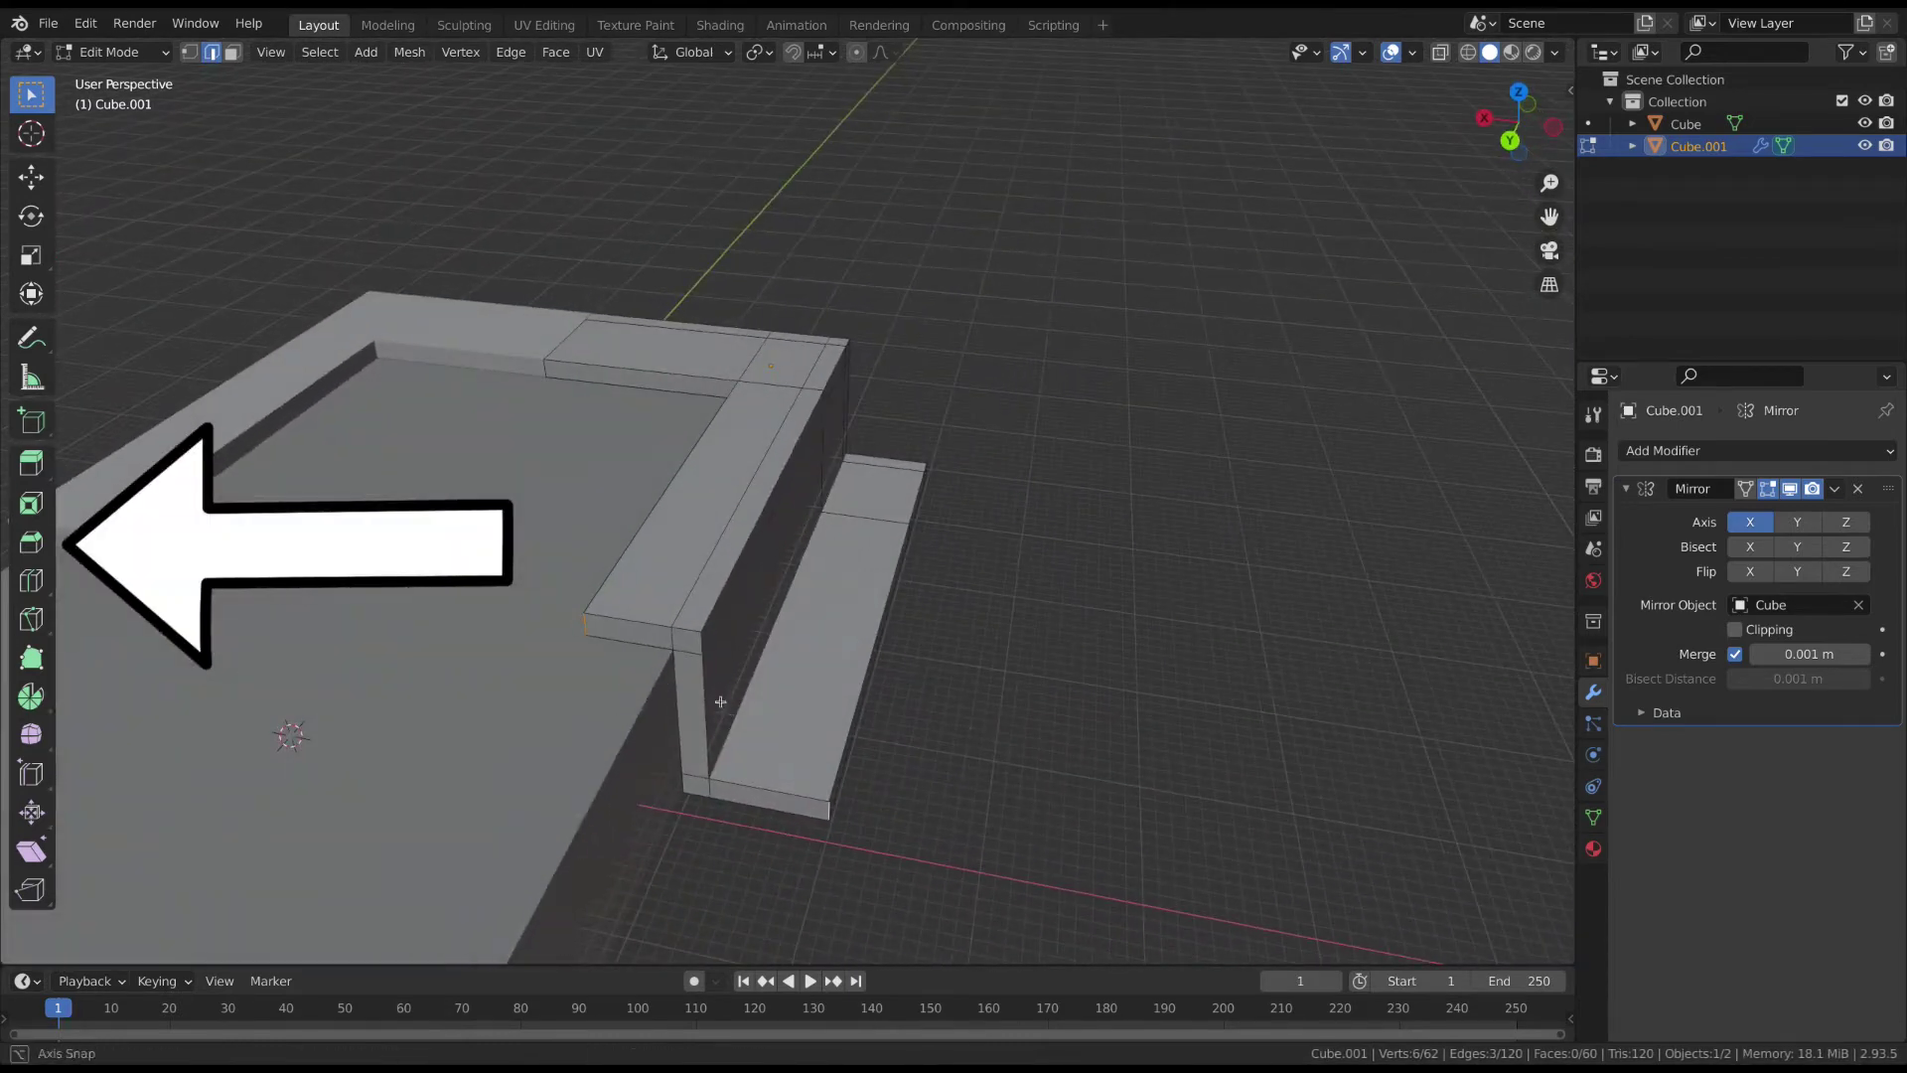
click(31, 543)
drag(680, 659, 717, 711)
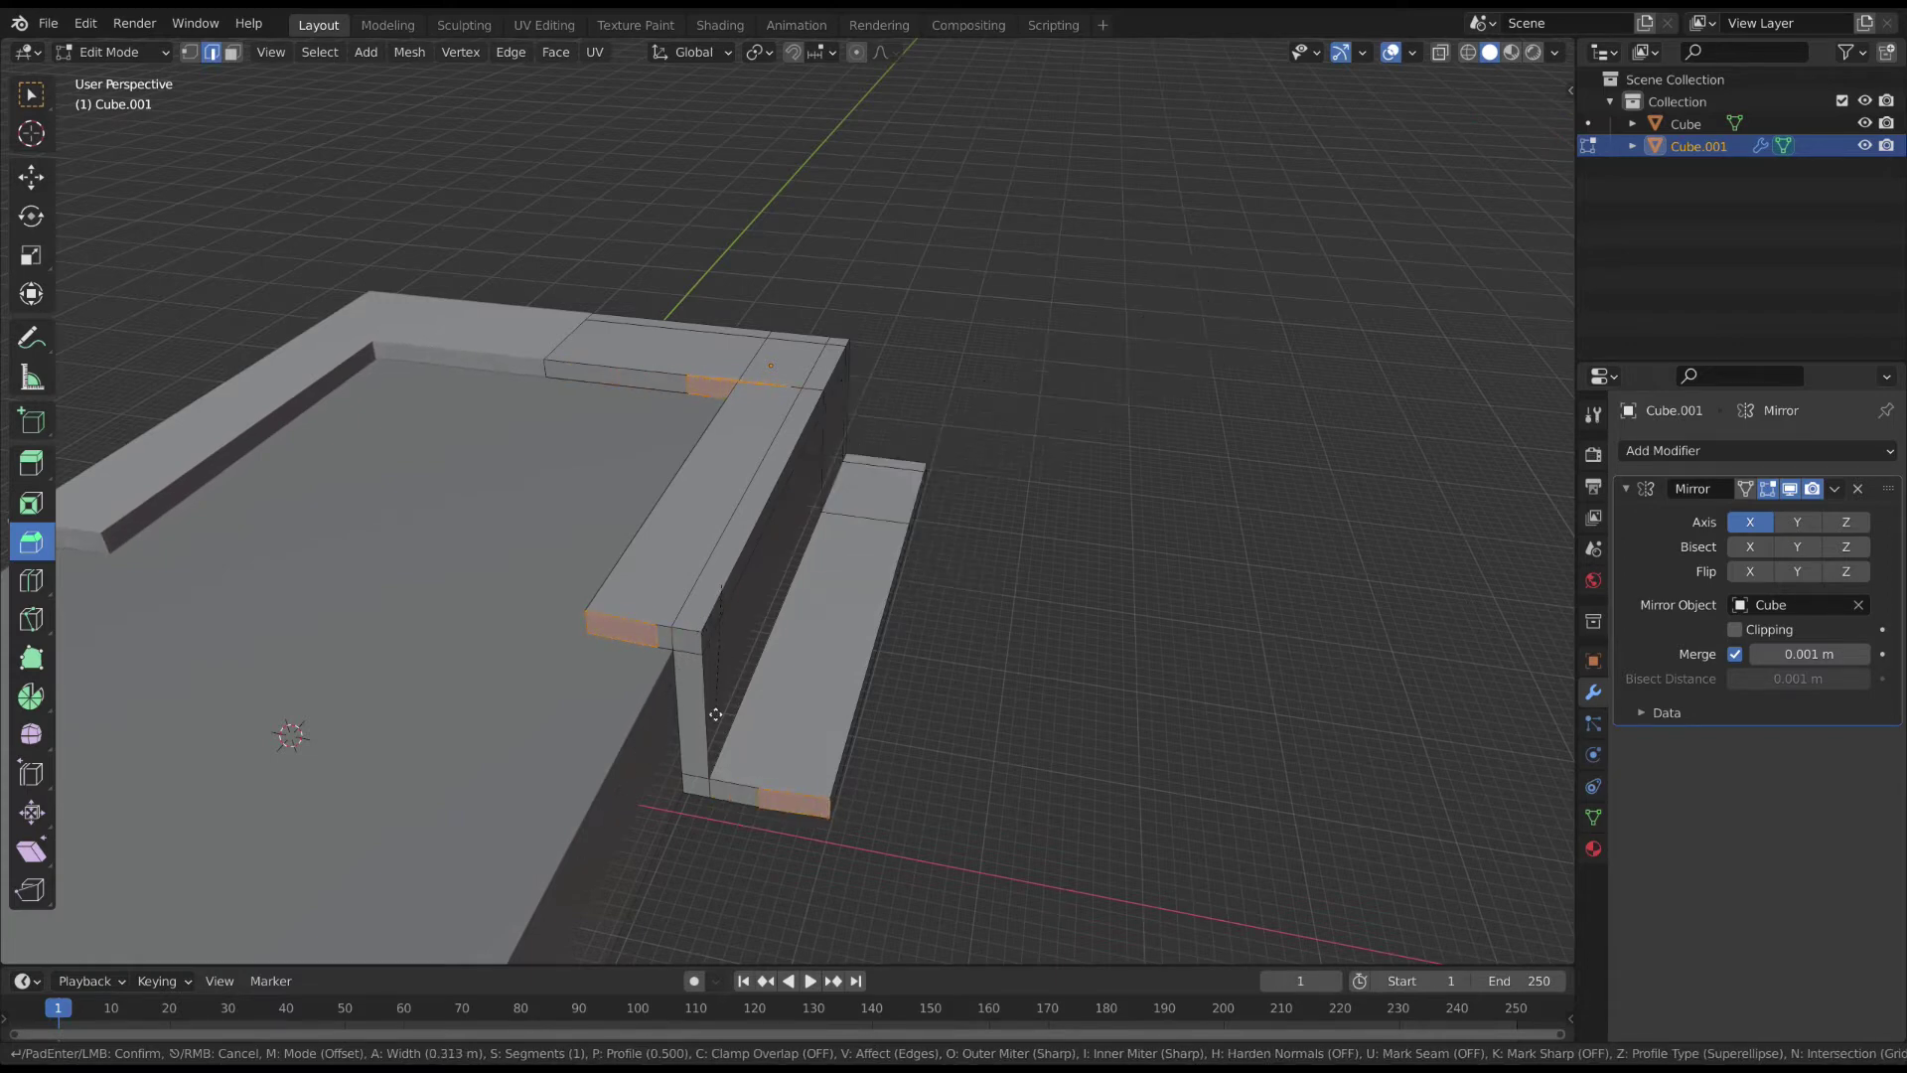
right_click(716, 713)
Apply the holder's scale through Object > Apply > Scale, then re-enter Edit Mode
key(Tab)
middle_drag(867, 667, 735, 596)
click(342, 52)
mouse_move(740, 319)
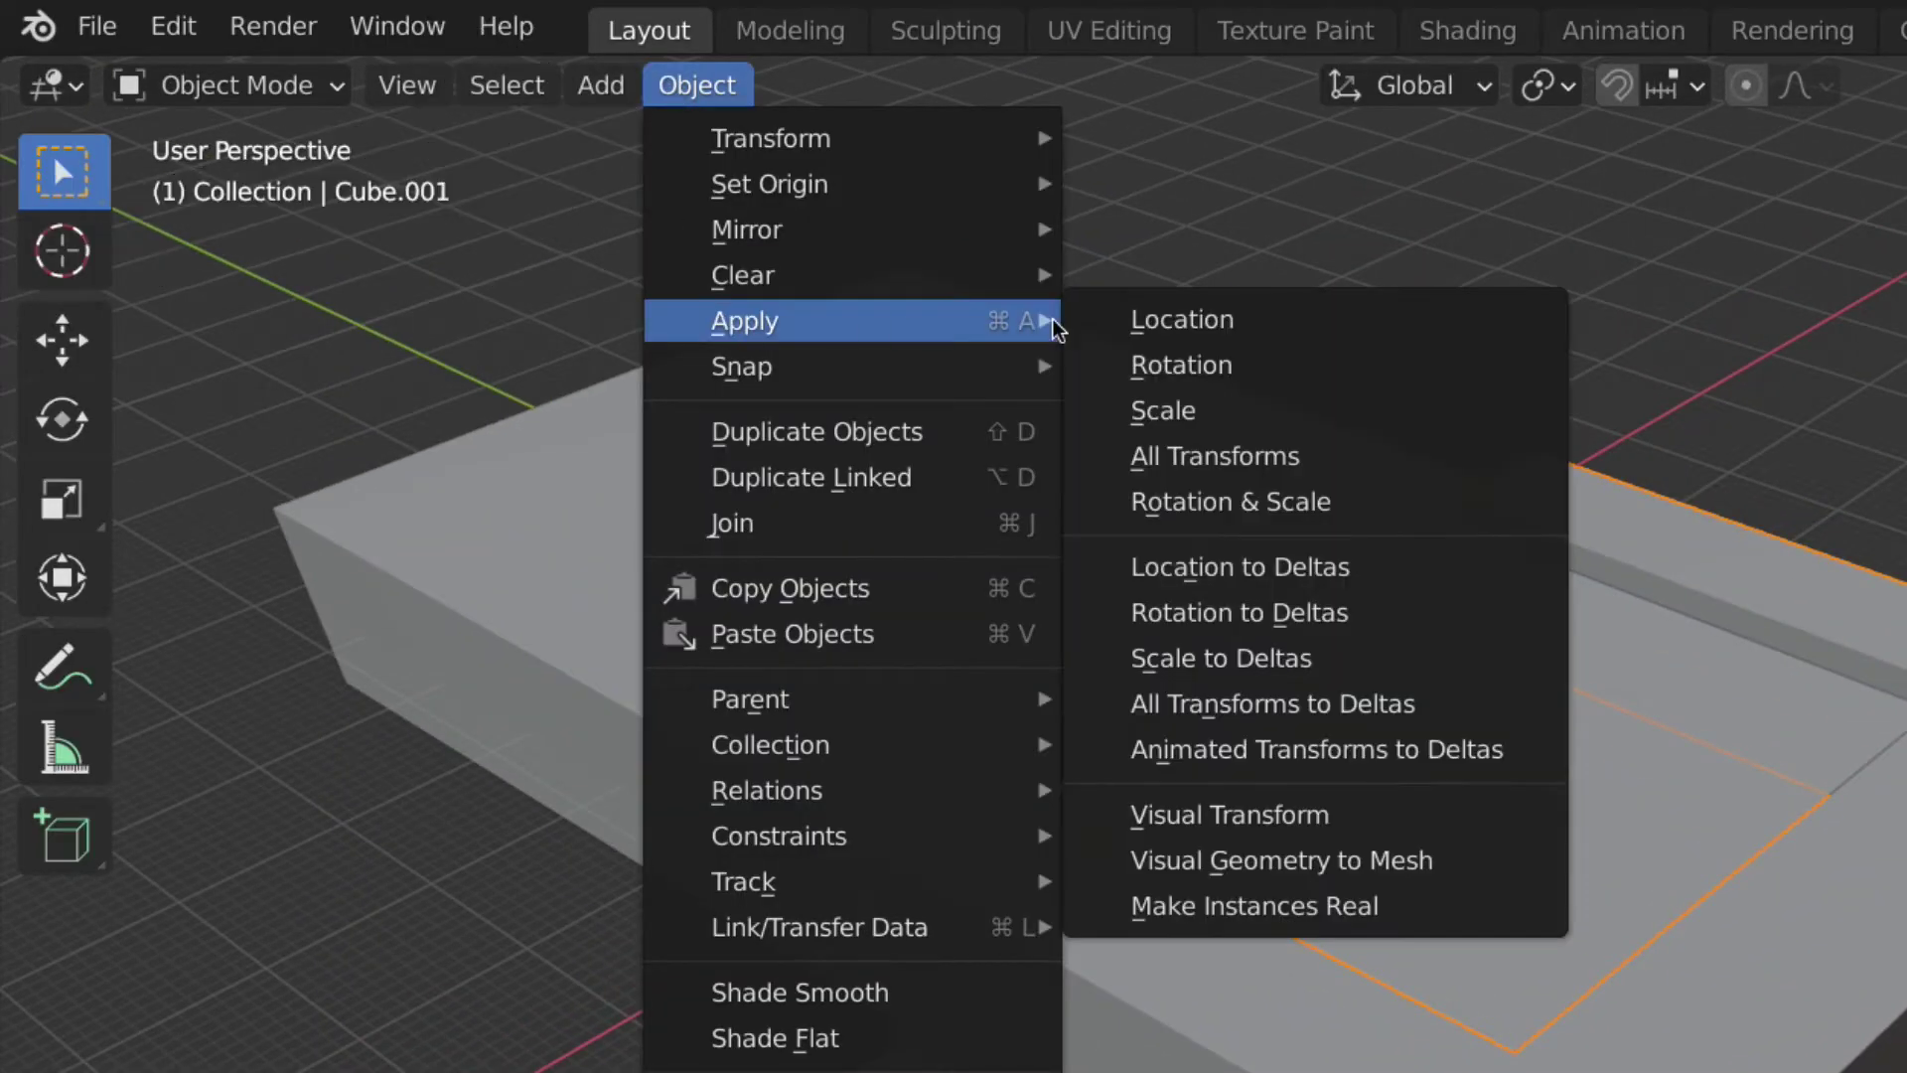
click(1199, 413)
middle_drag(1033, 745, 1561, 688)
key(Tab)
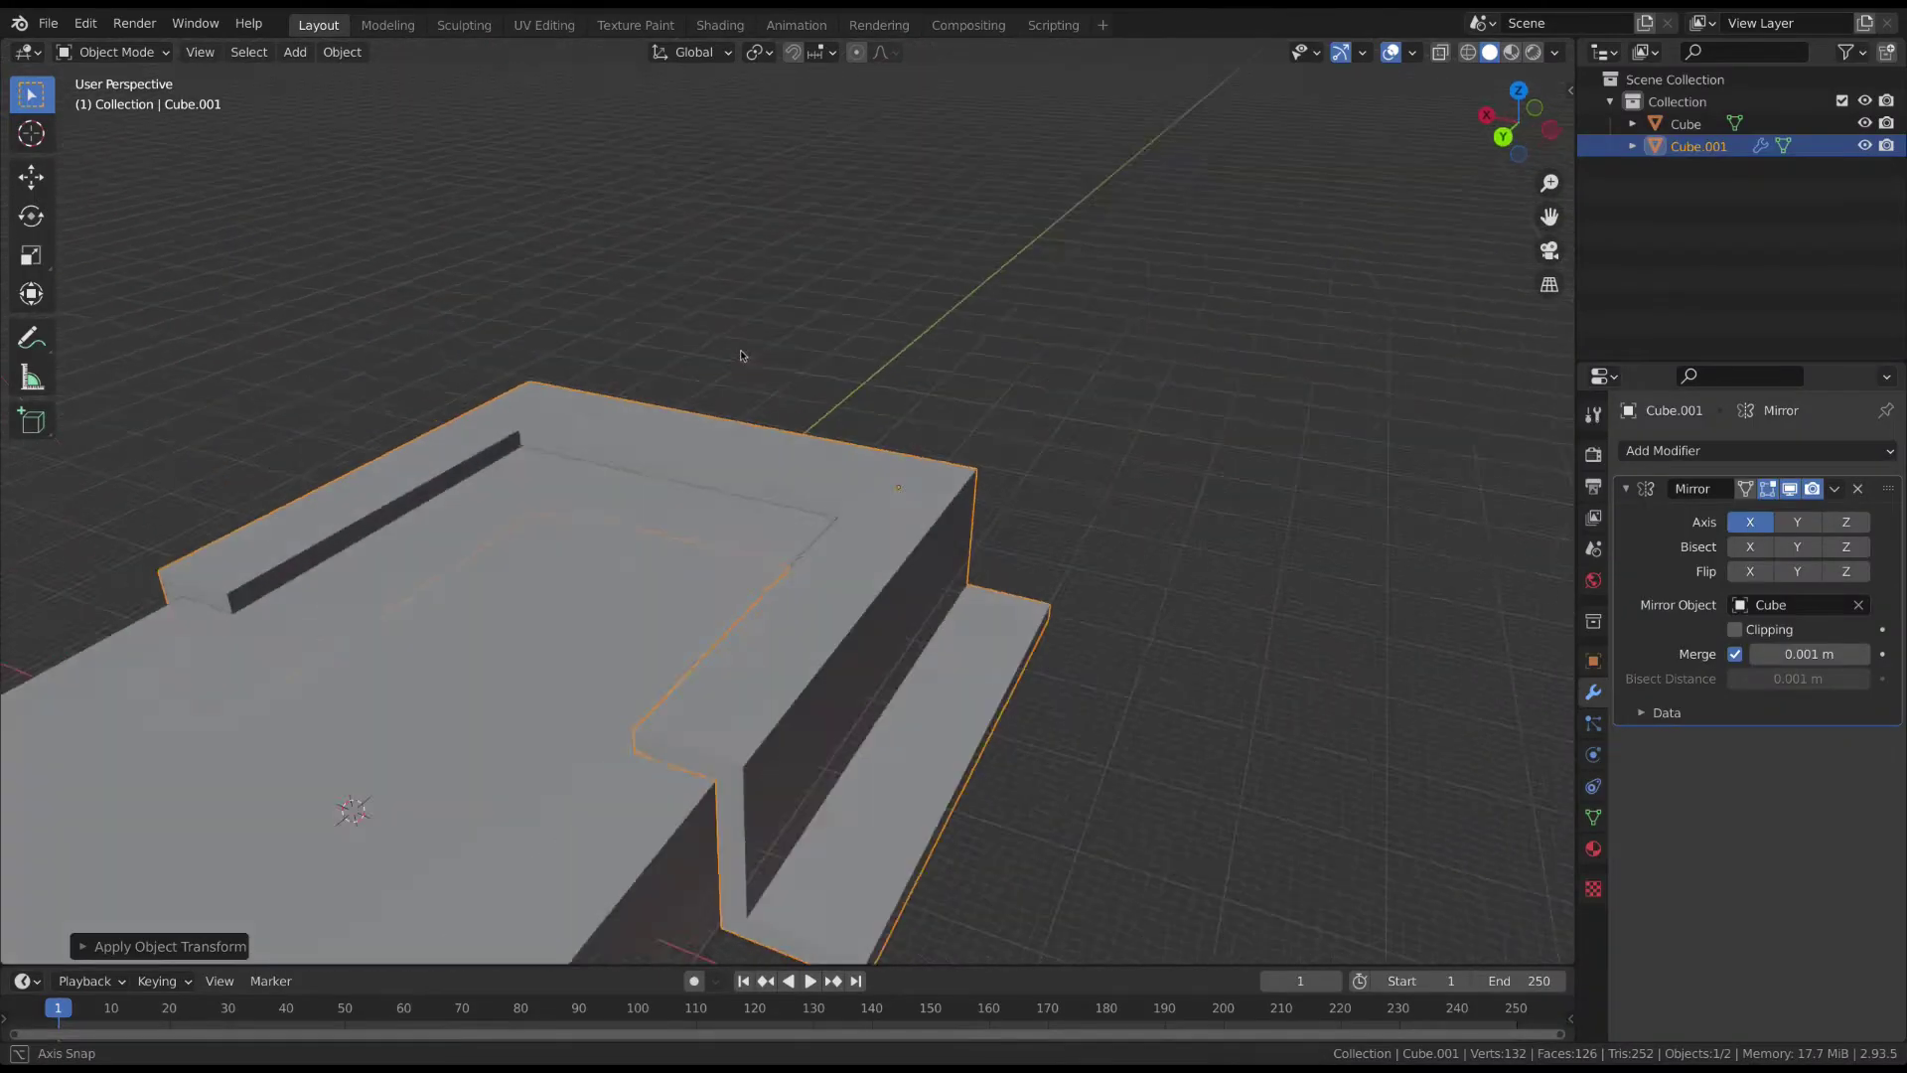
Bevel the selected corner edges with extra segments for smooth rounding
drag(804, 765, 747, 822)
scroll(752, 816, up, 1)
scroll(748, 817, up, 3)
drag(928, 819, 1001, 928)
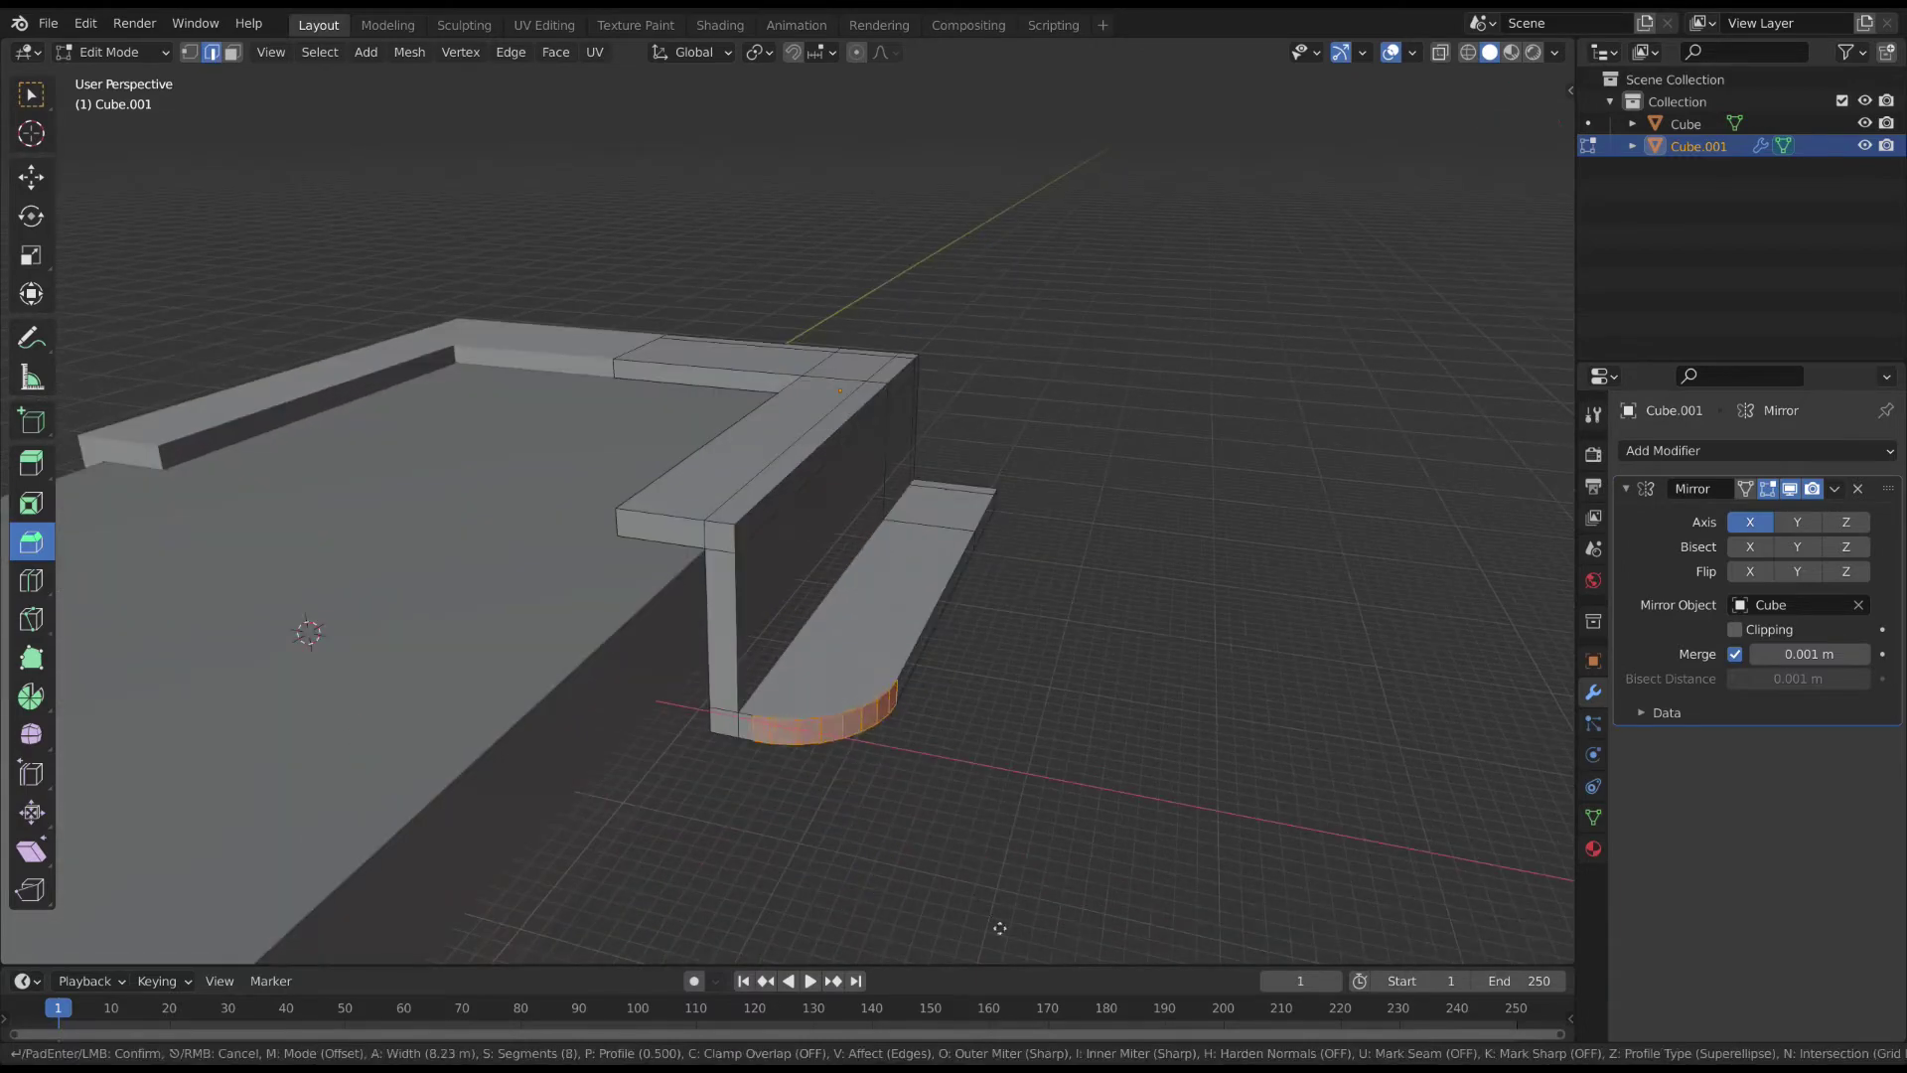
drag(711, 638, 610, 702)
Bevel the step corner edges and the top and vertical wall edges
click(933, 855)
click(766, 528)
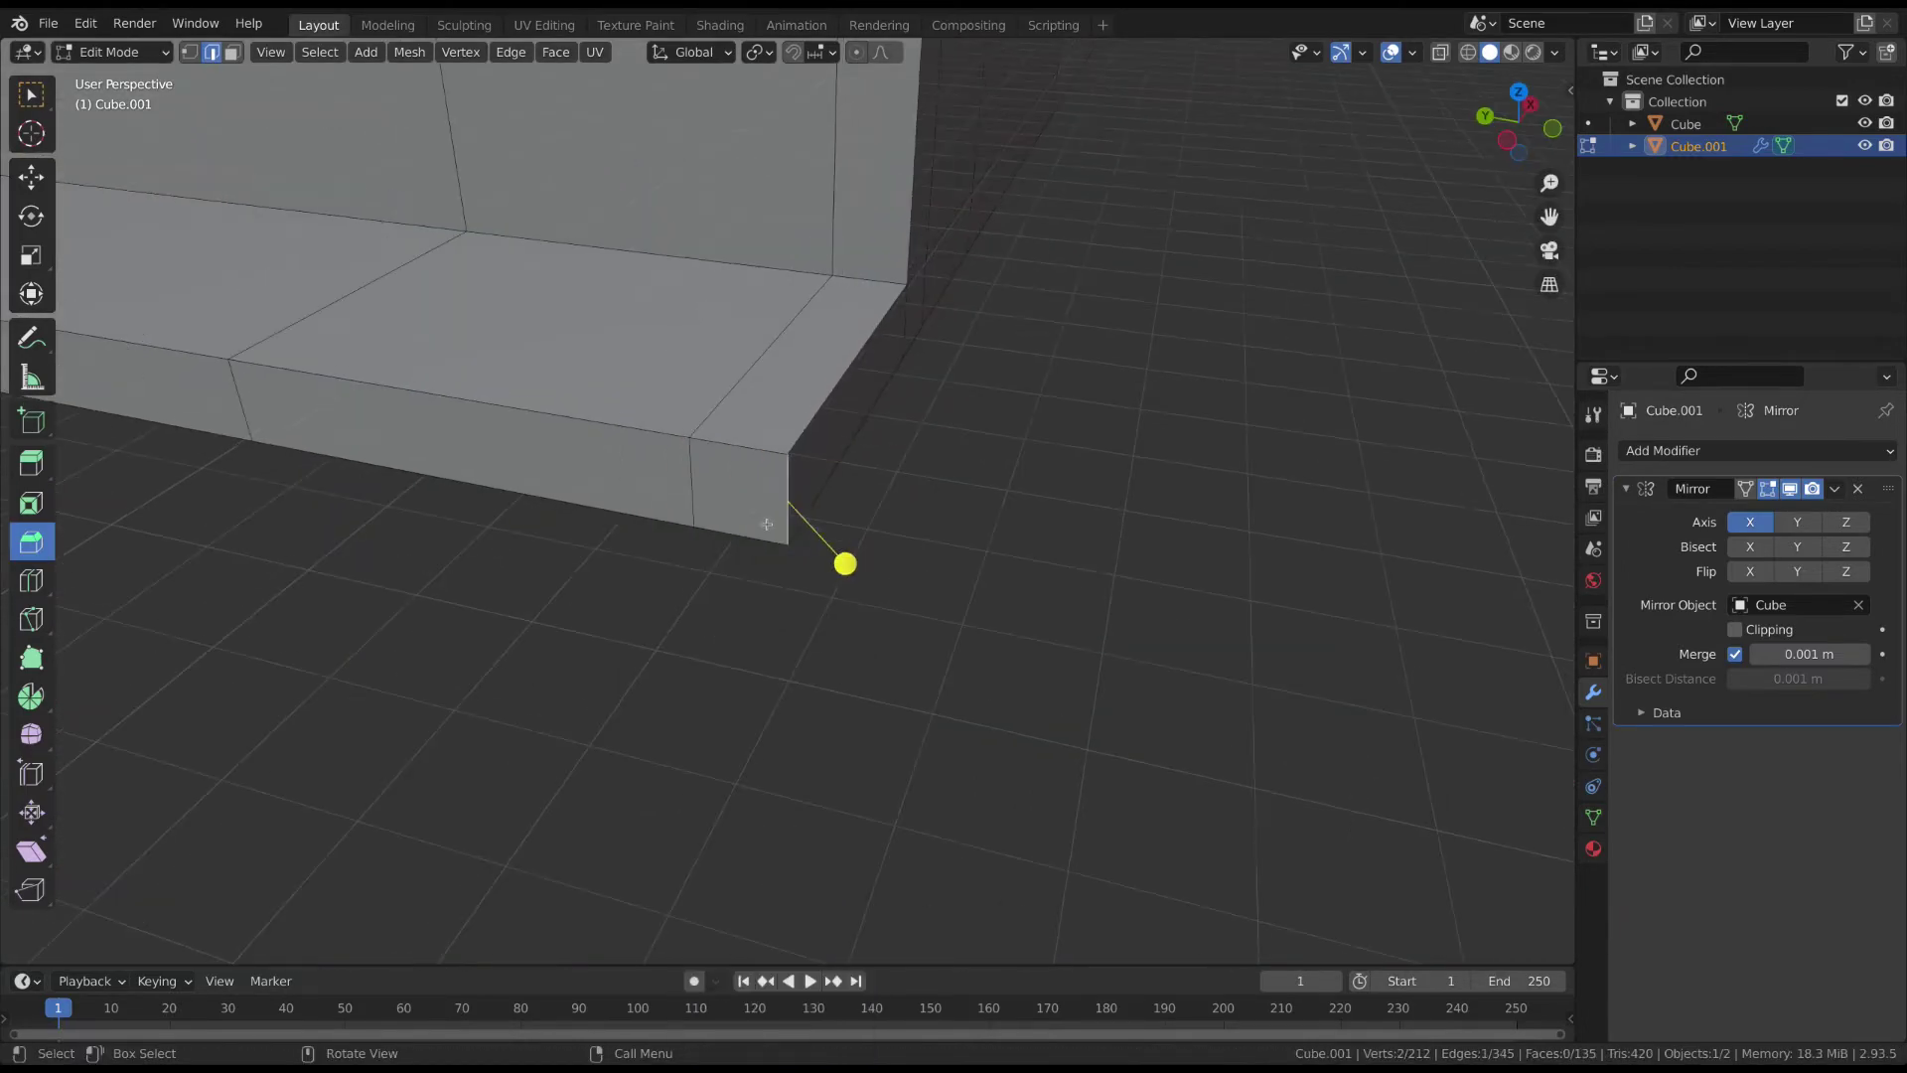
drag(839, 643, 924, 750)
middle_drag(830, 562, 864, 517)
drag(695, 596, 730, 645)
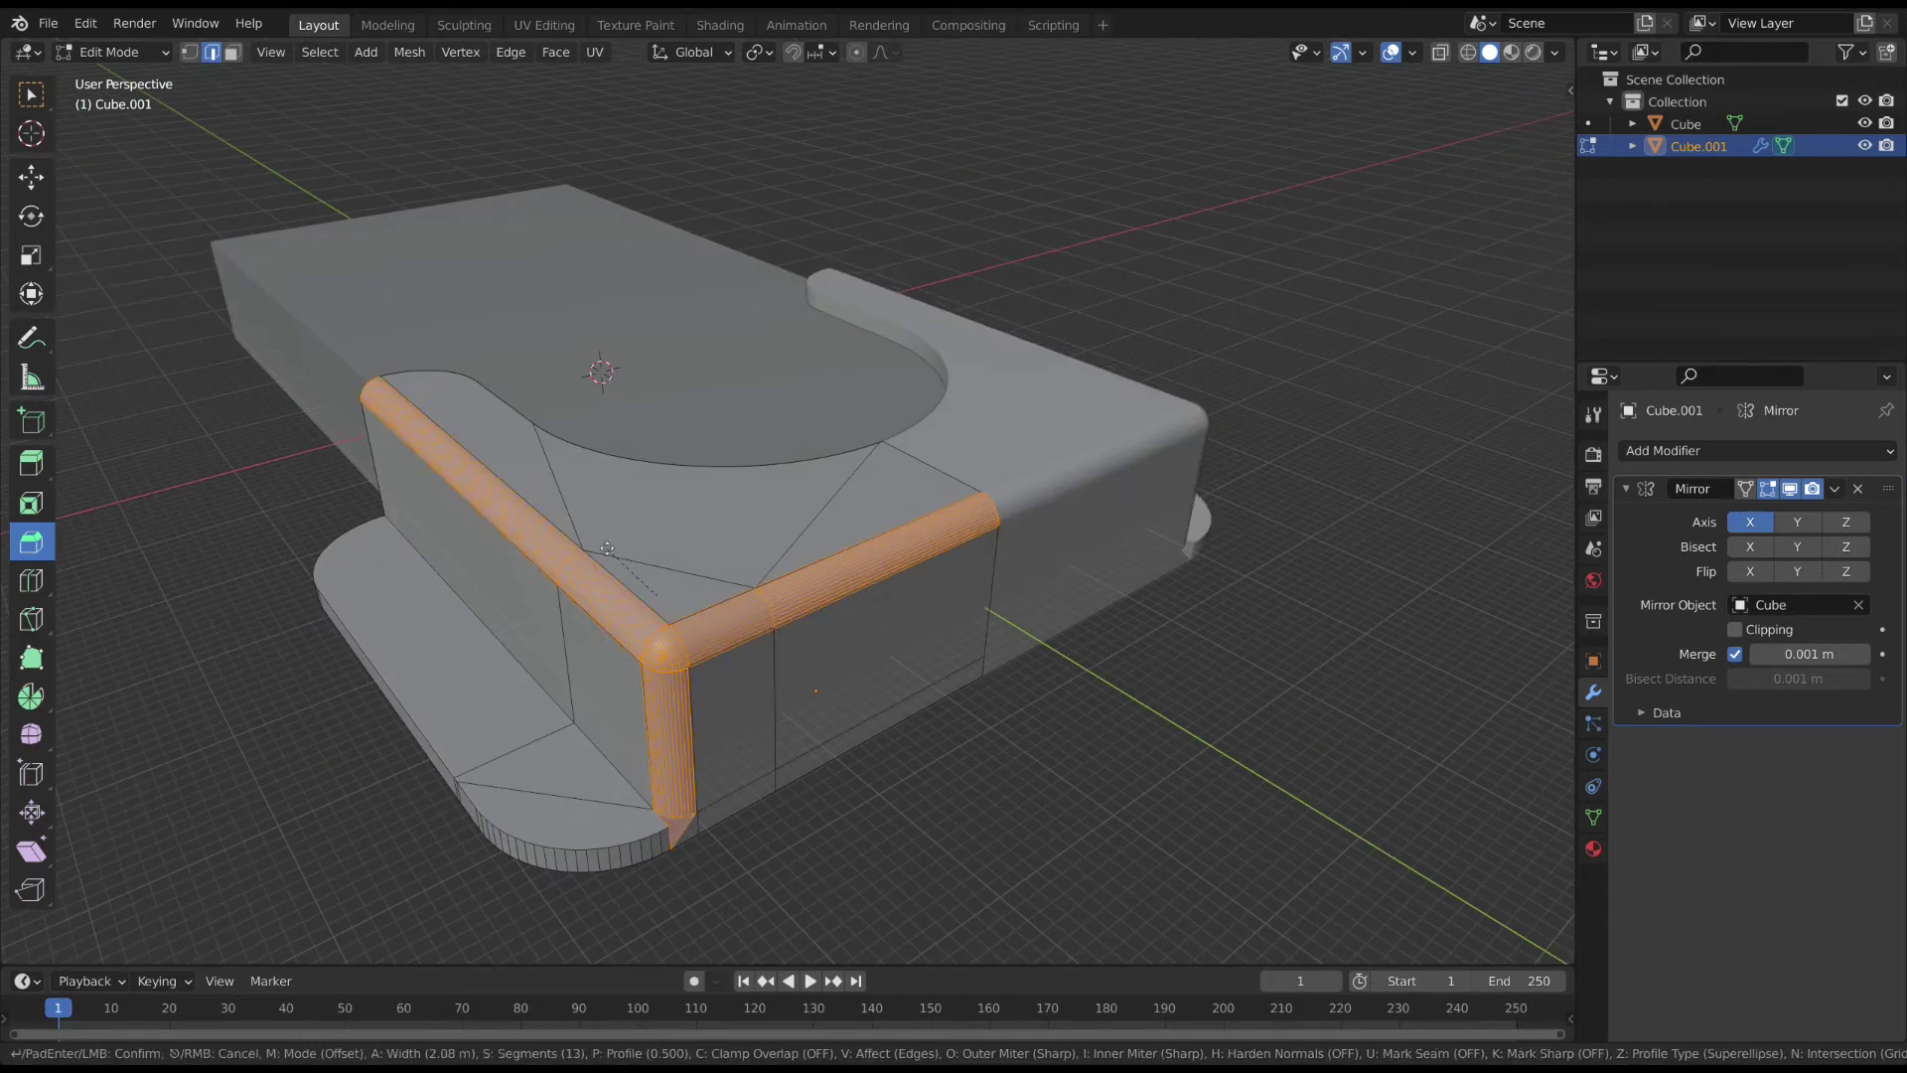
ctrl+click(750, 867)
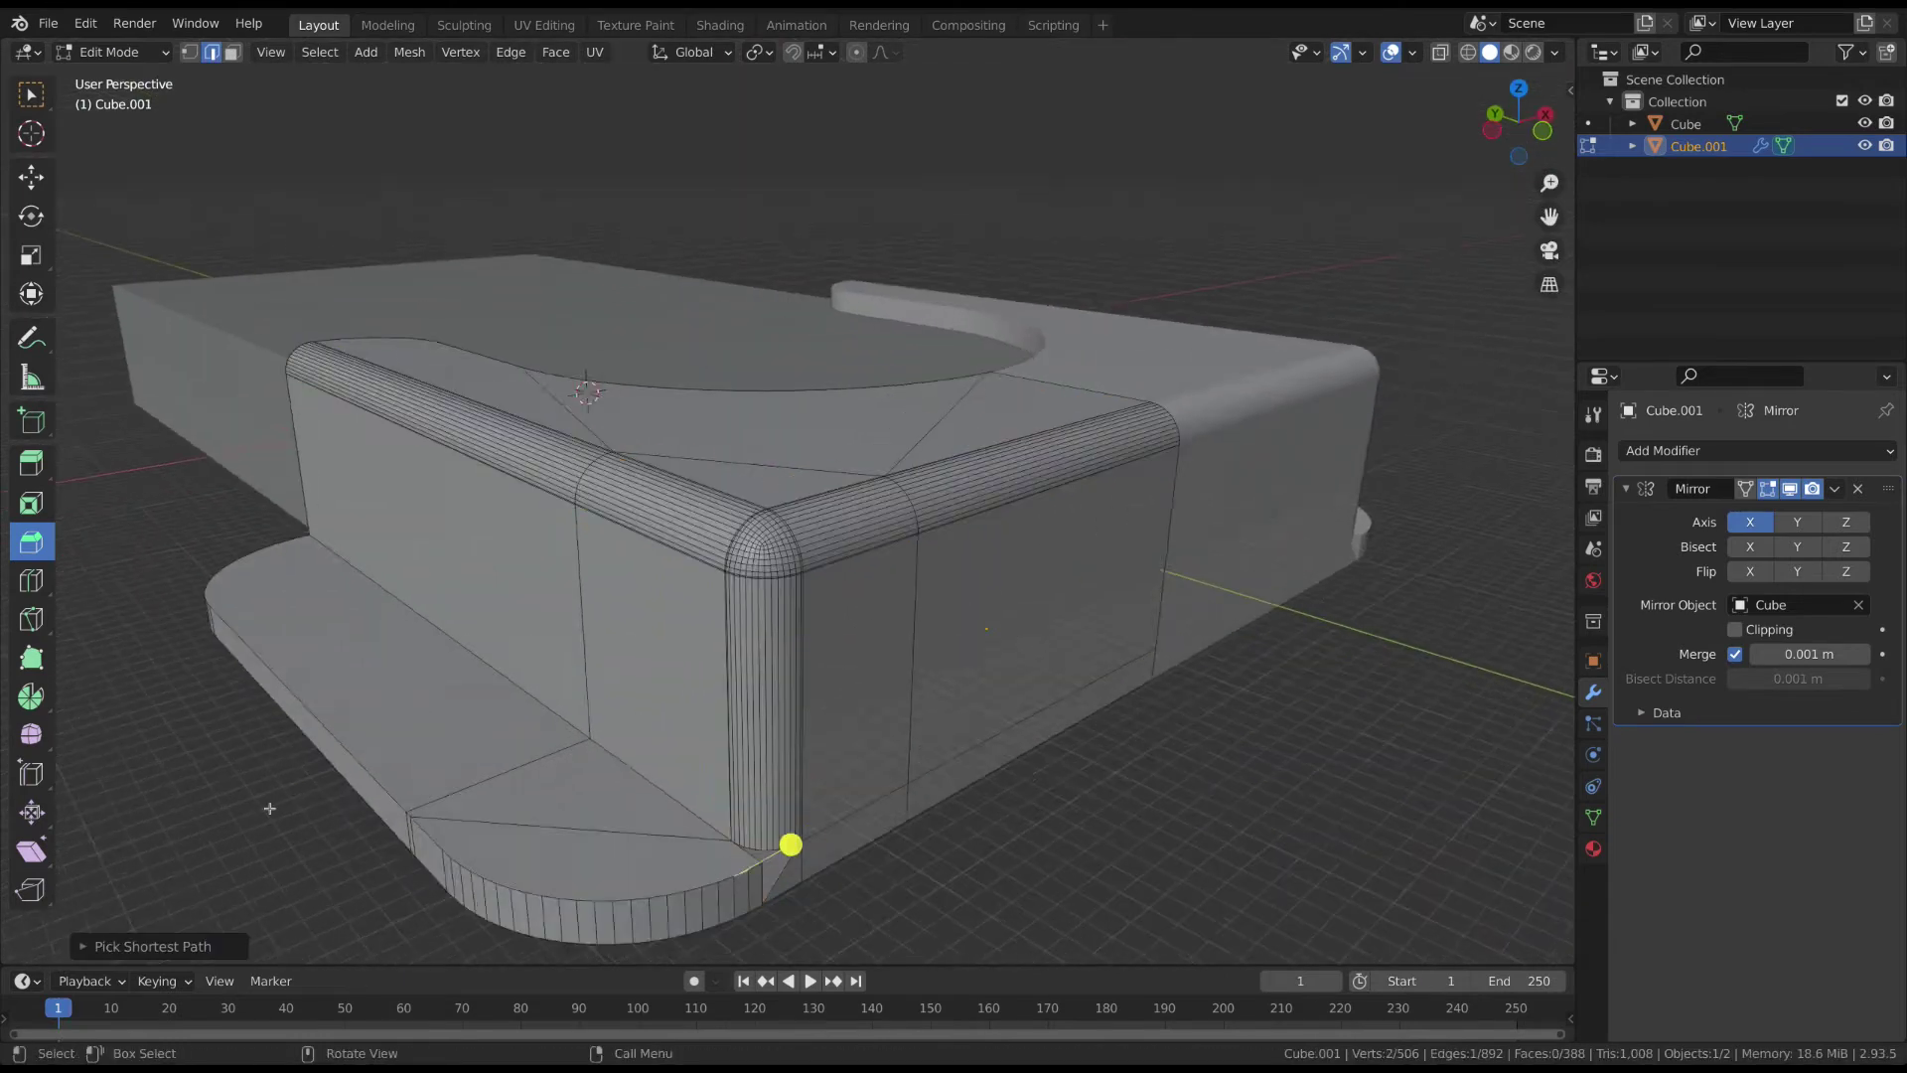
Finish scaling the screw cylinders and leave Edit Mode
click(791, 844)
middle_drag(791, 844, 609, 533)
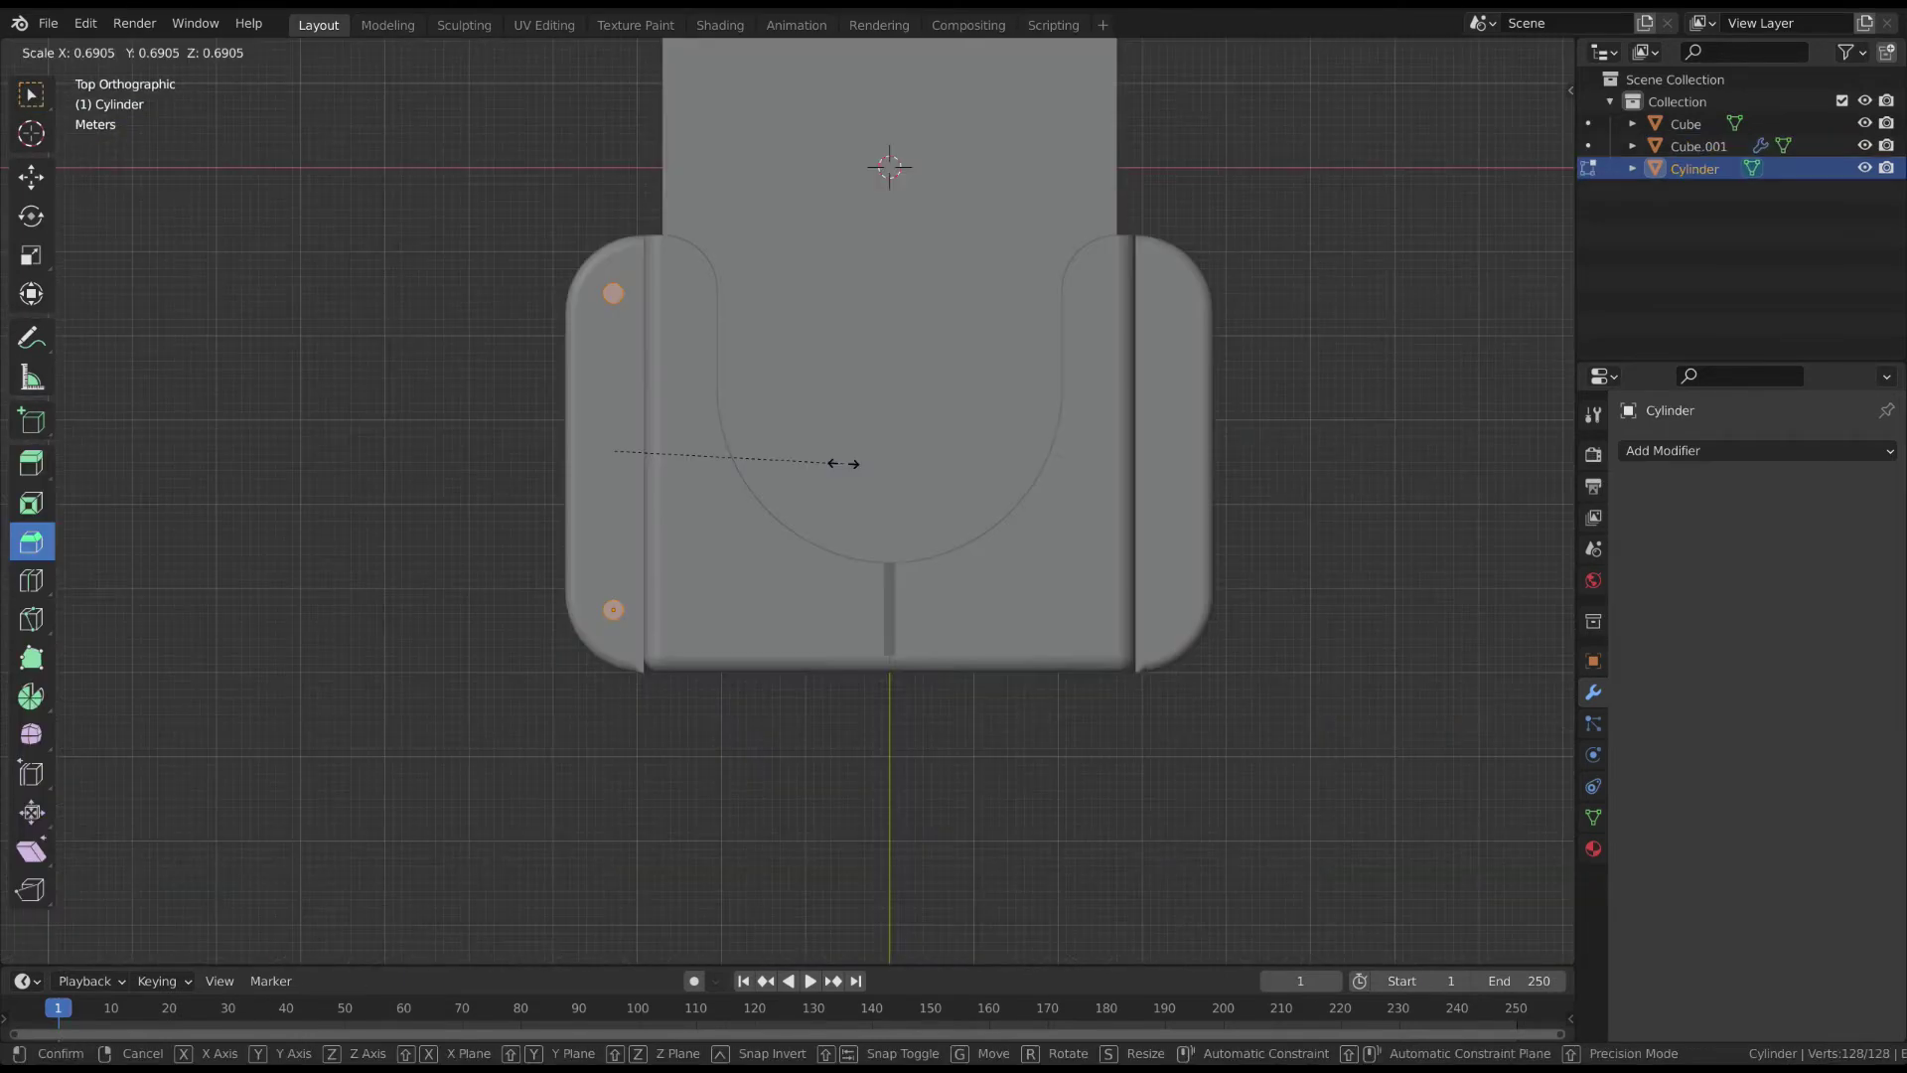
click(493, 439)
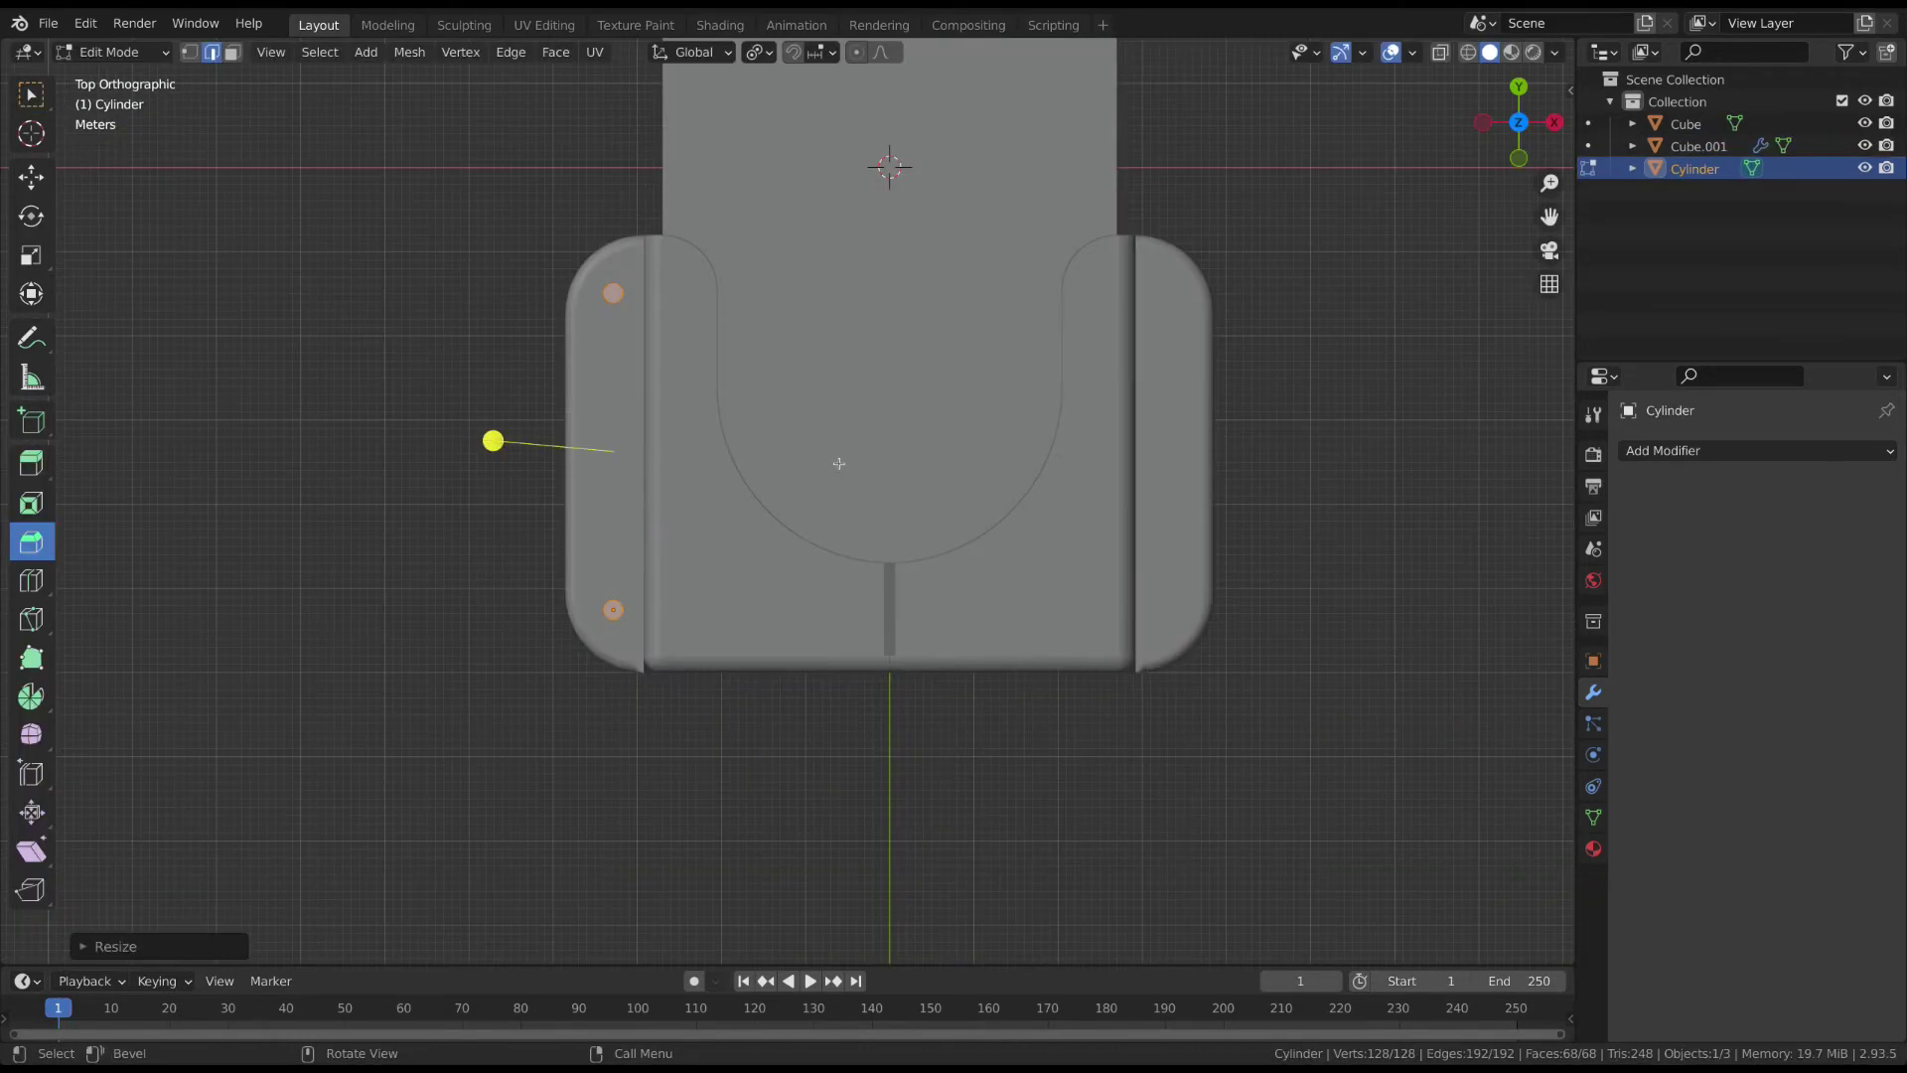
key(Tab)
Stretch the cylinders along Z and lower them toward the base
middle_drag(741, 516, 874, 453)
key(s)
key(z)
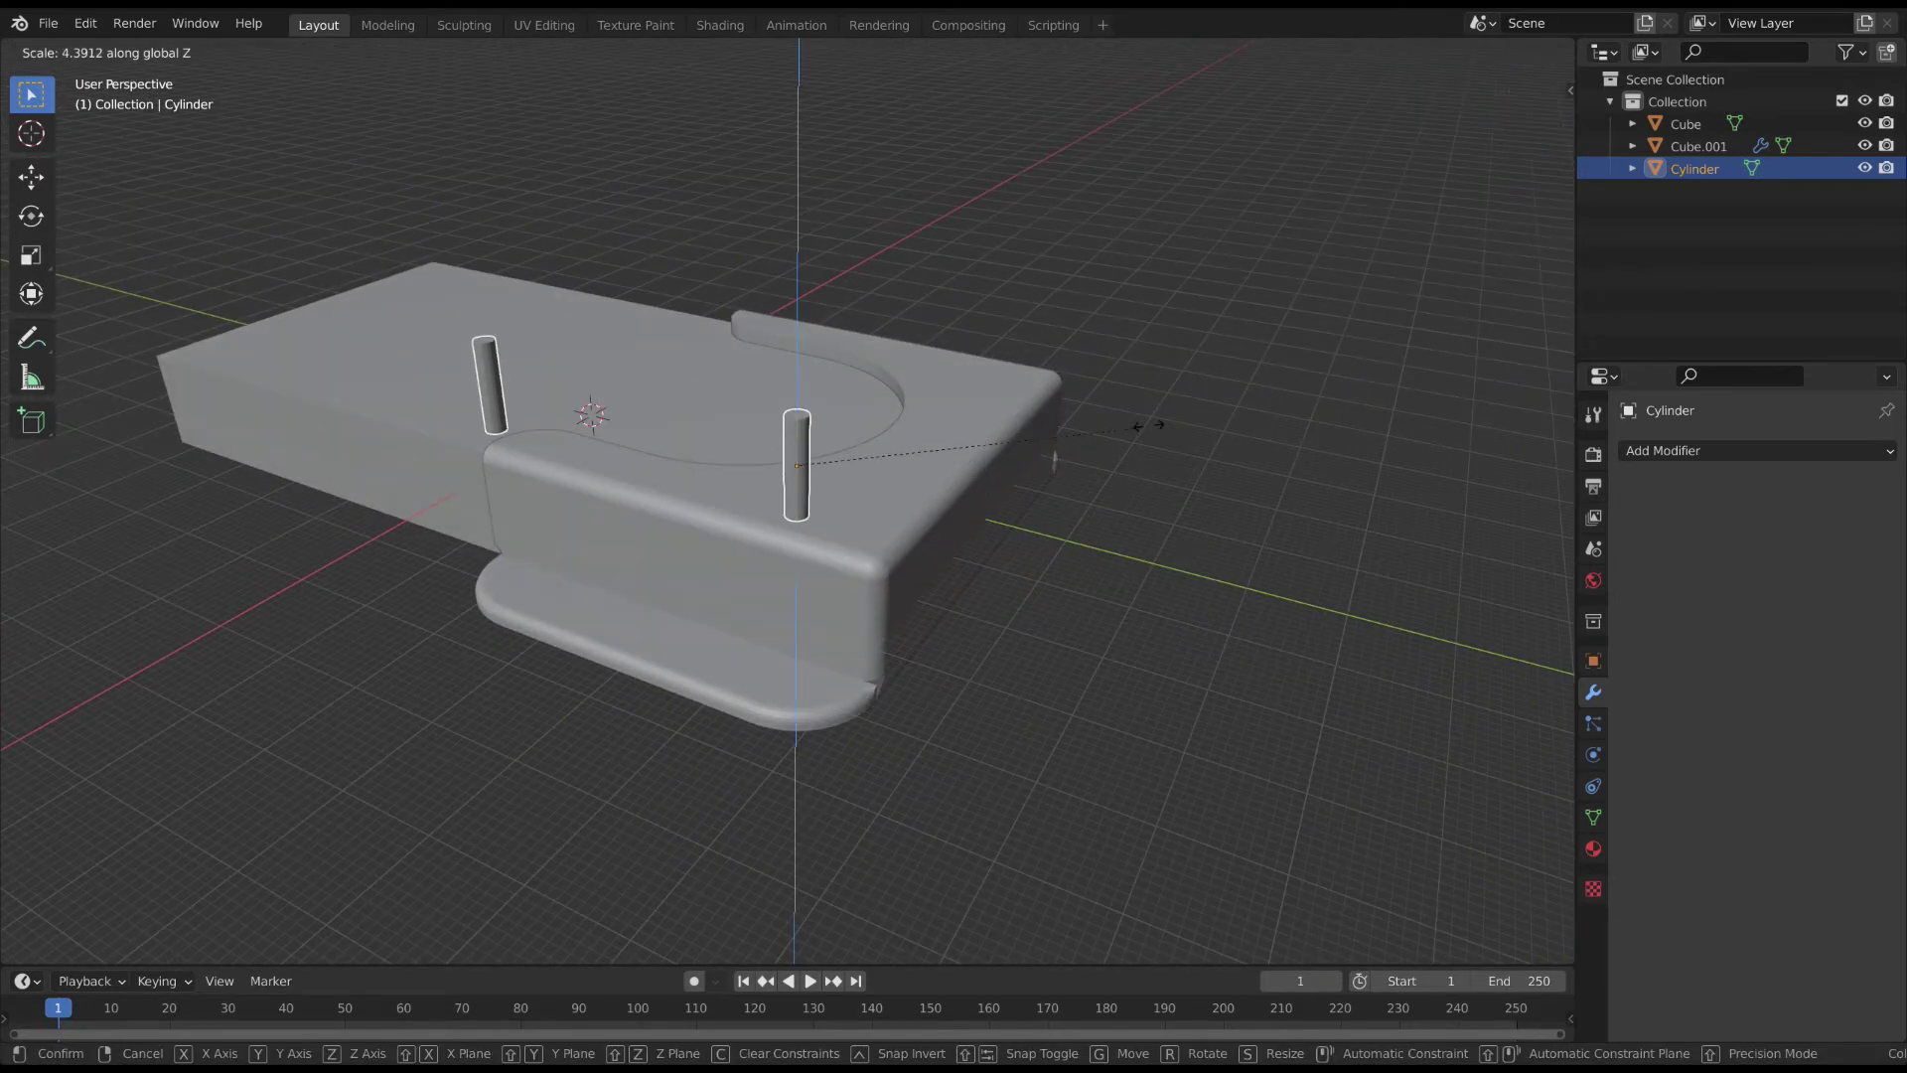
click(1164, 424)
key(g)
key(z)
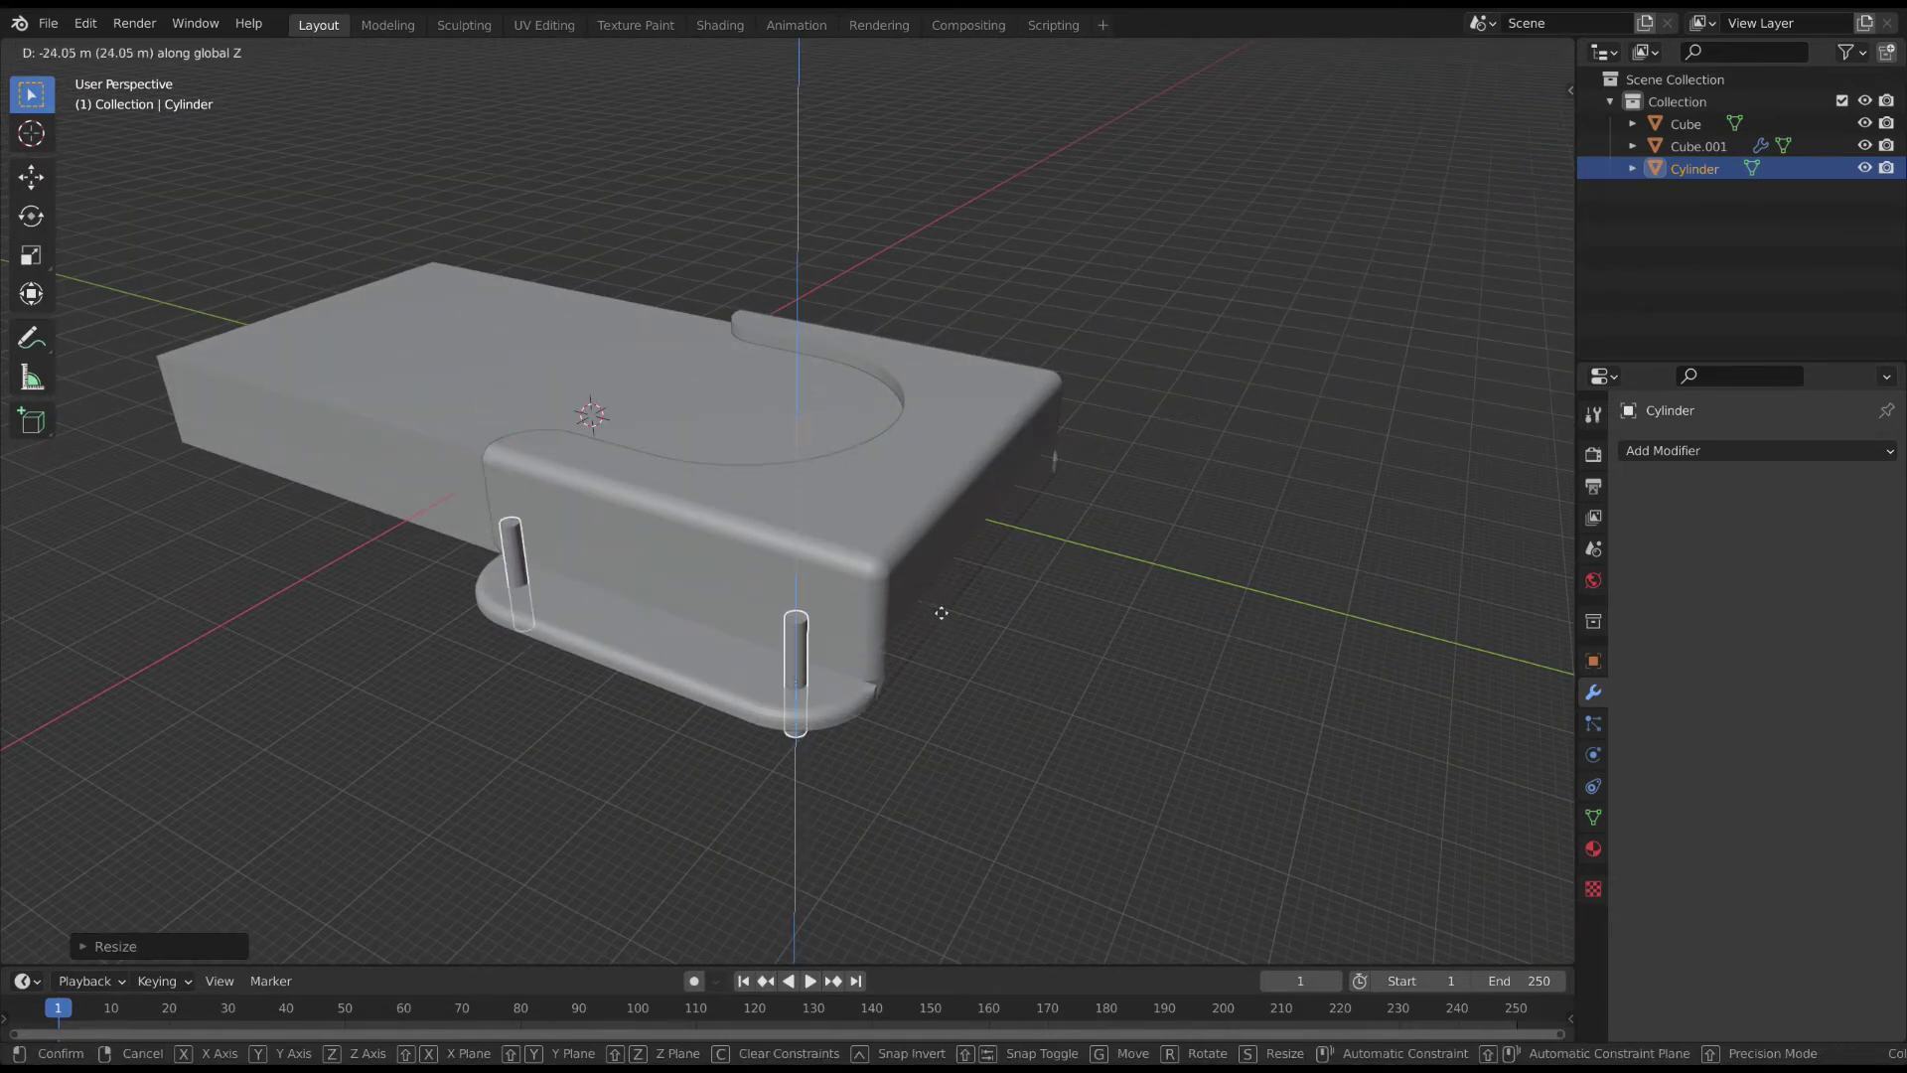
click(941, 613)
Add a Boolean modifier to the holder body with Cylinder as the cutting object
click(870, 587)
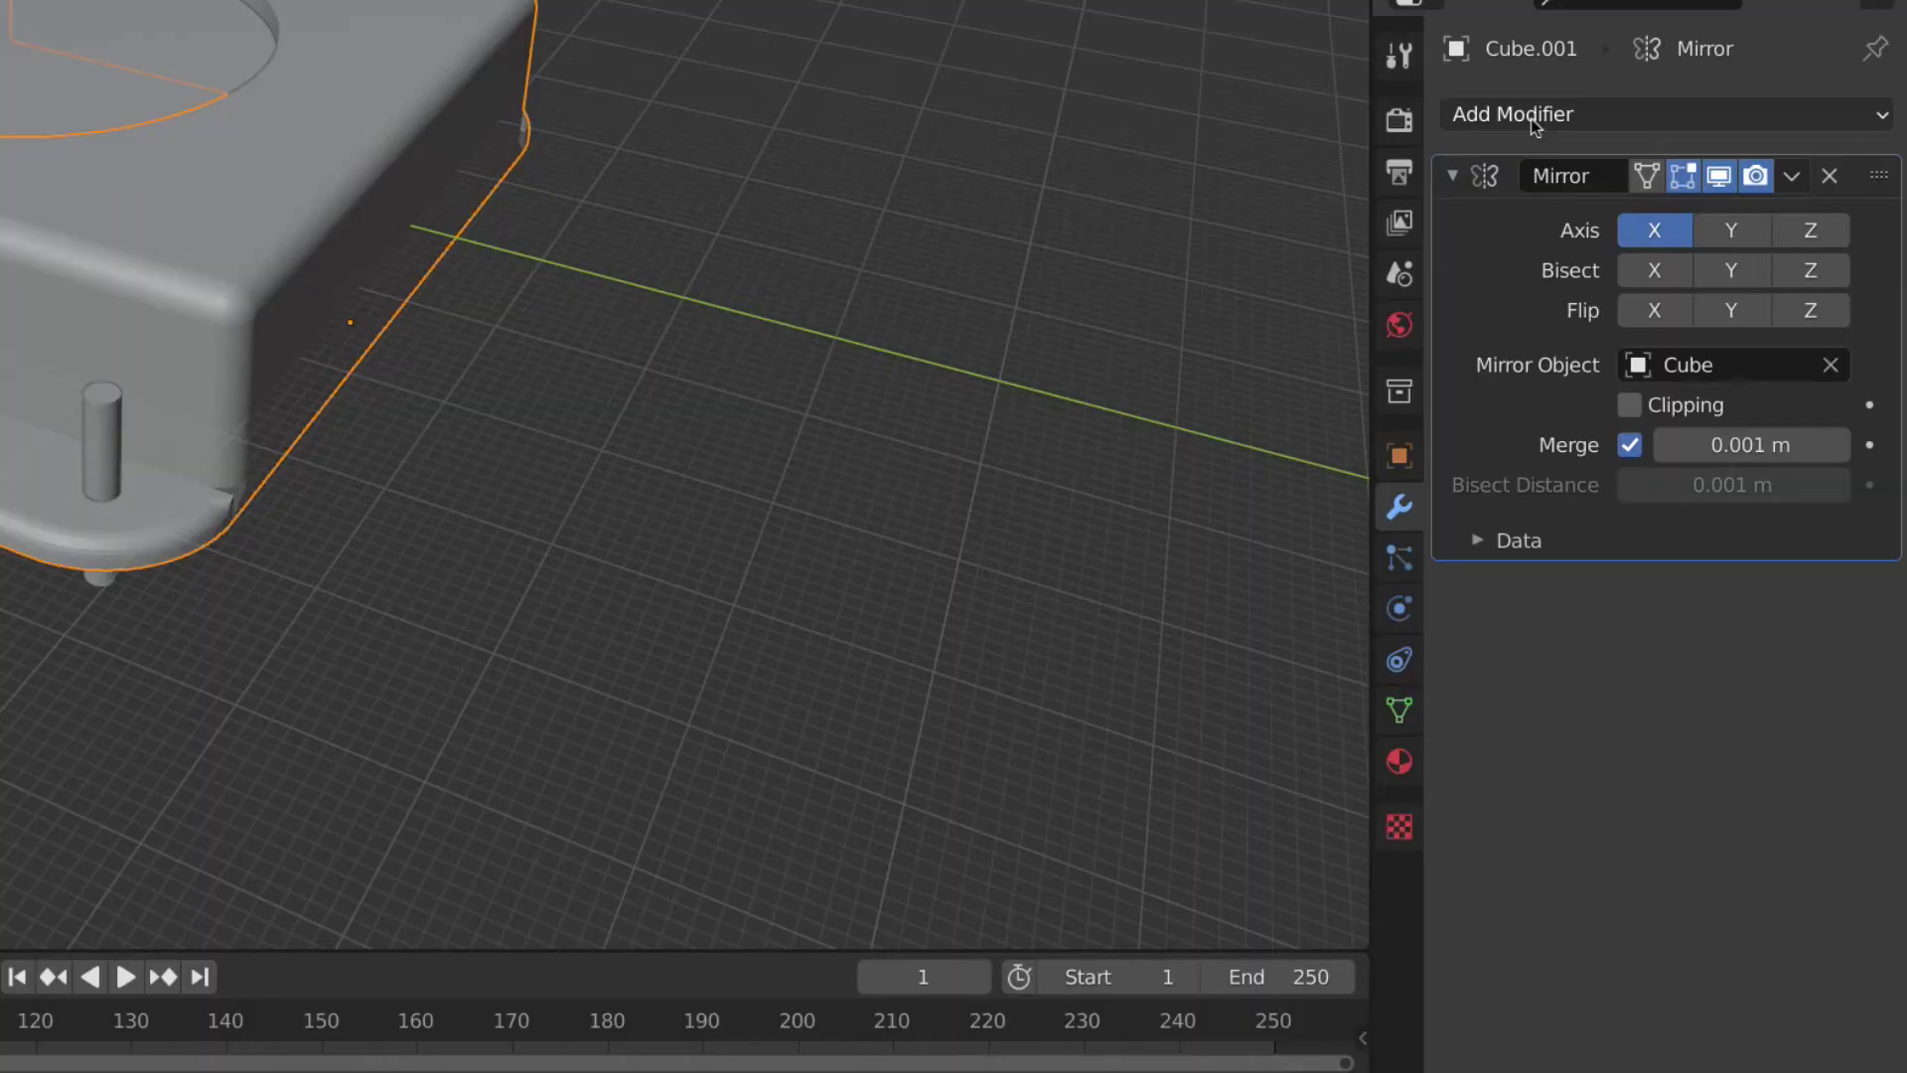
click(1676, 453)
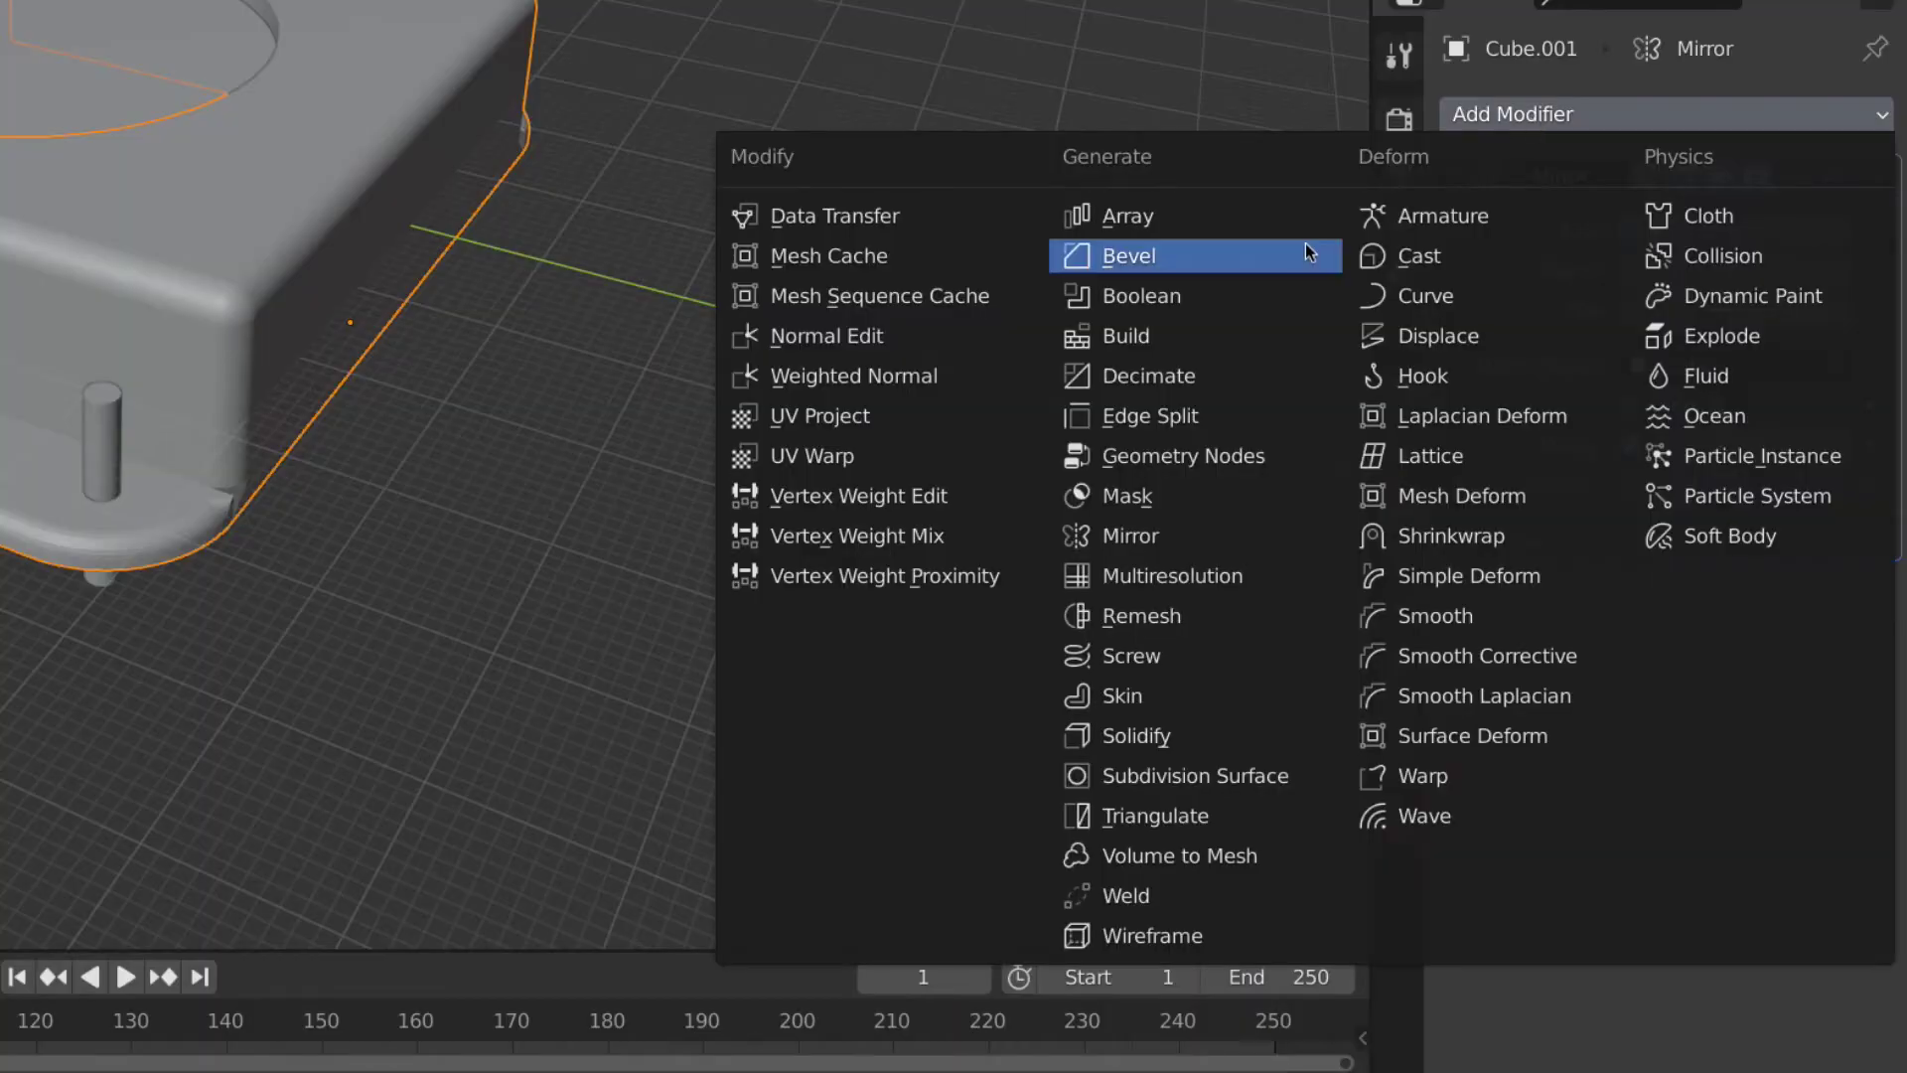
click(1172, 298)
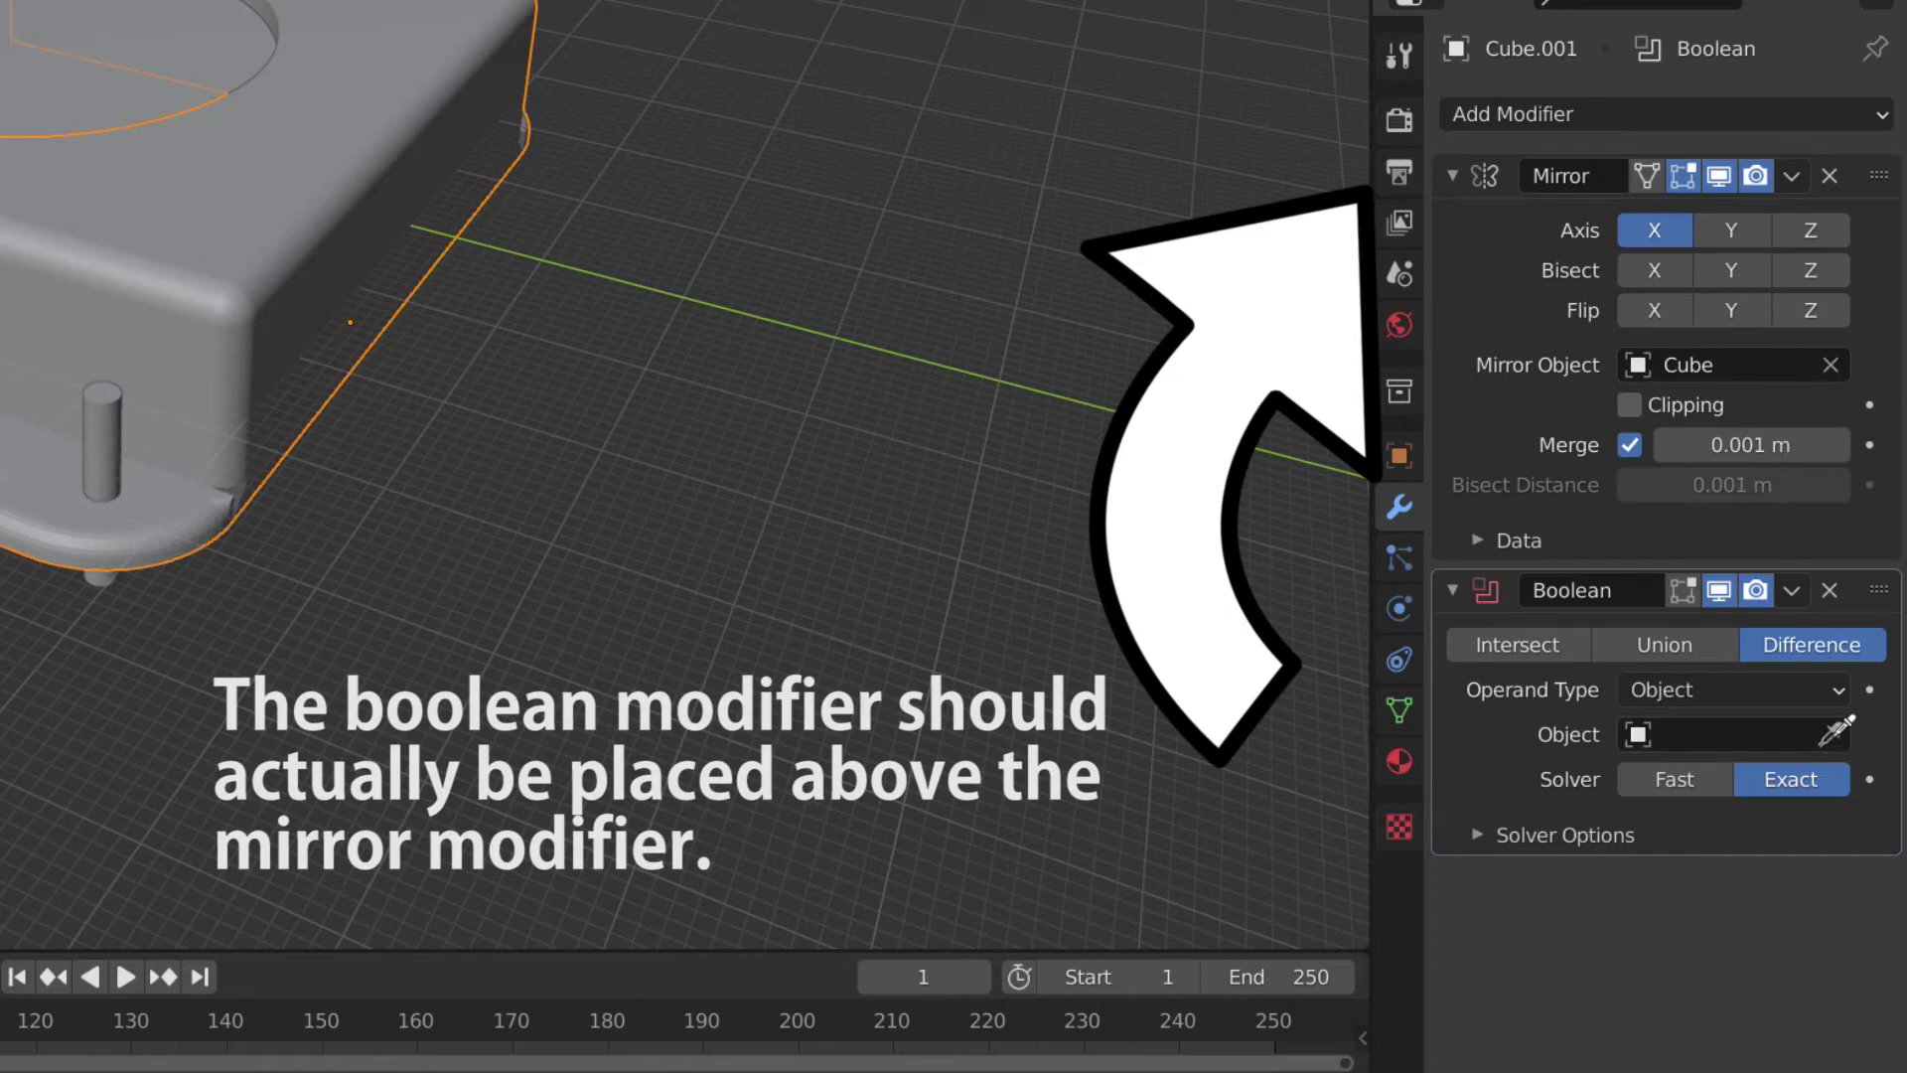
click(107, 460)
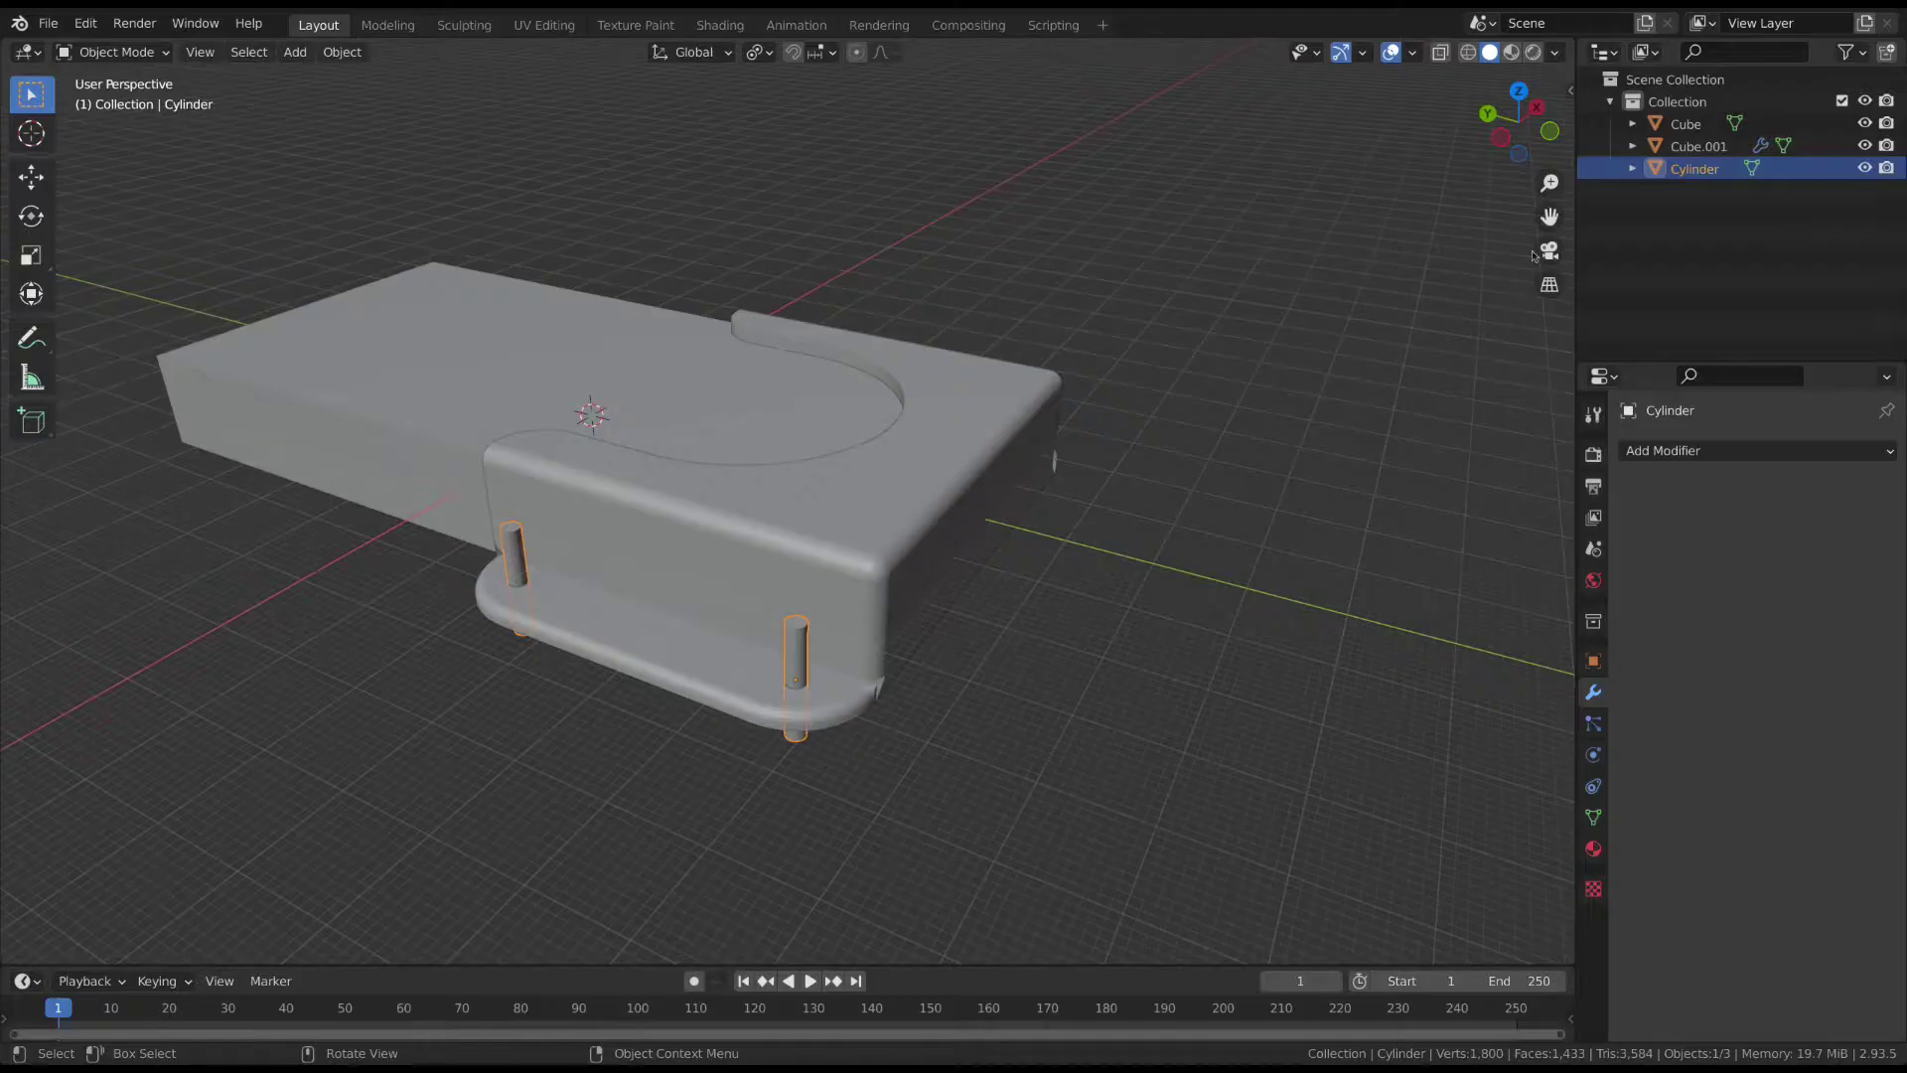
Unhide the cylinders, push them down through the base, then hide them again
mouse_move(1114, 403)
middle_down()
mouse_move(1027, 537)
mouse_move(1095, 423)
middle_up()
shift+middle_drag(941, 521, 1007, 444)
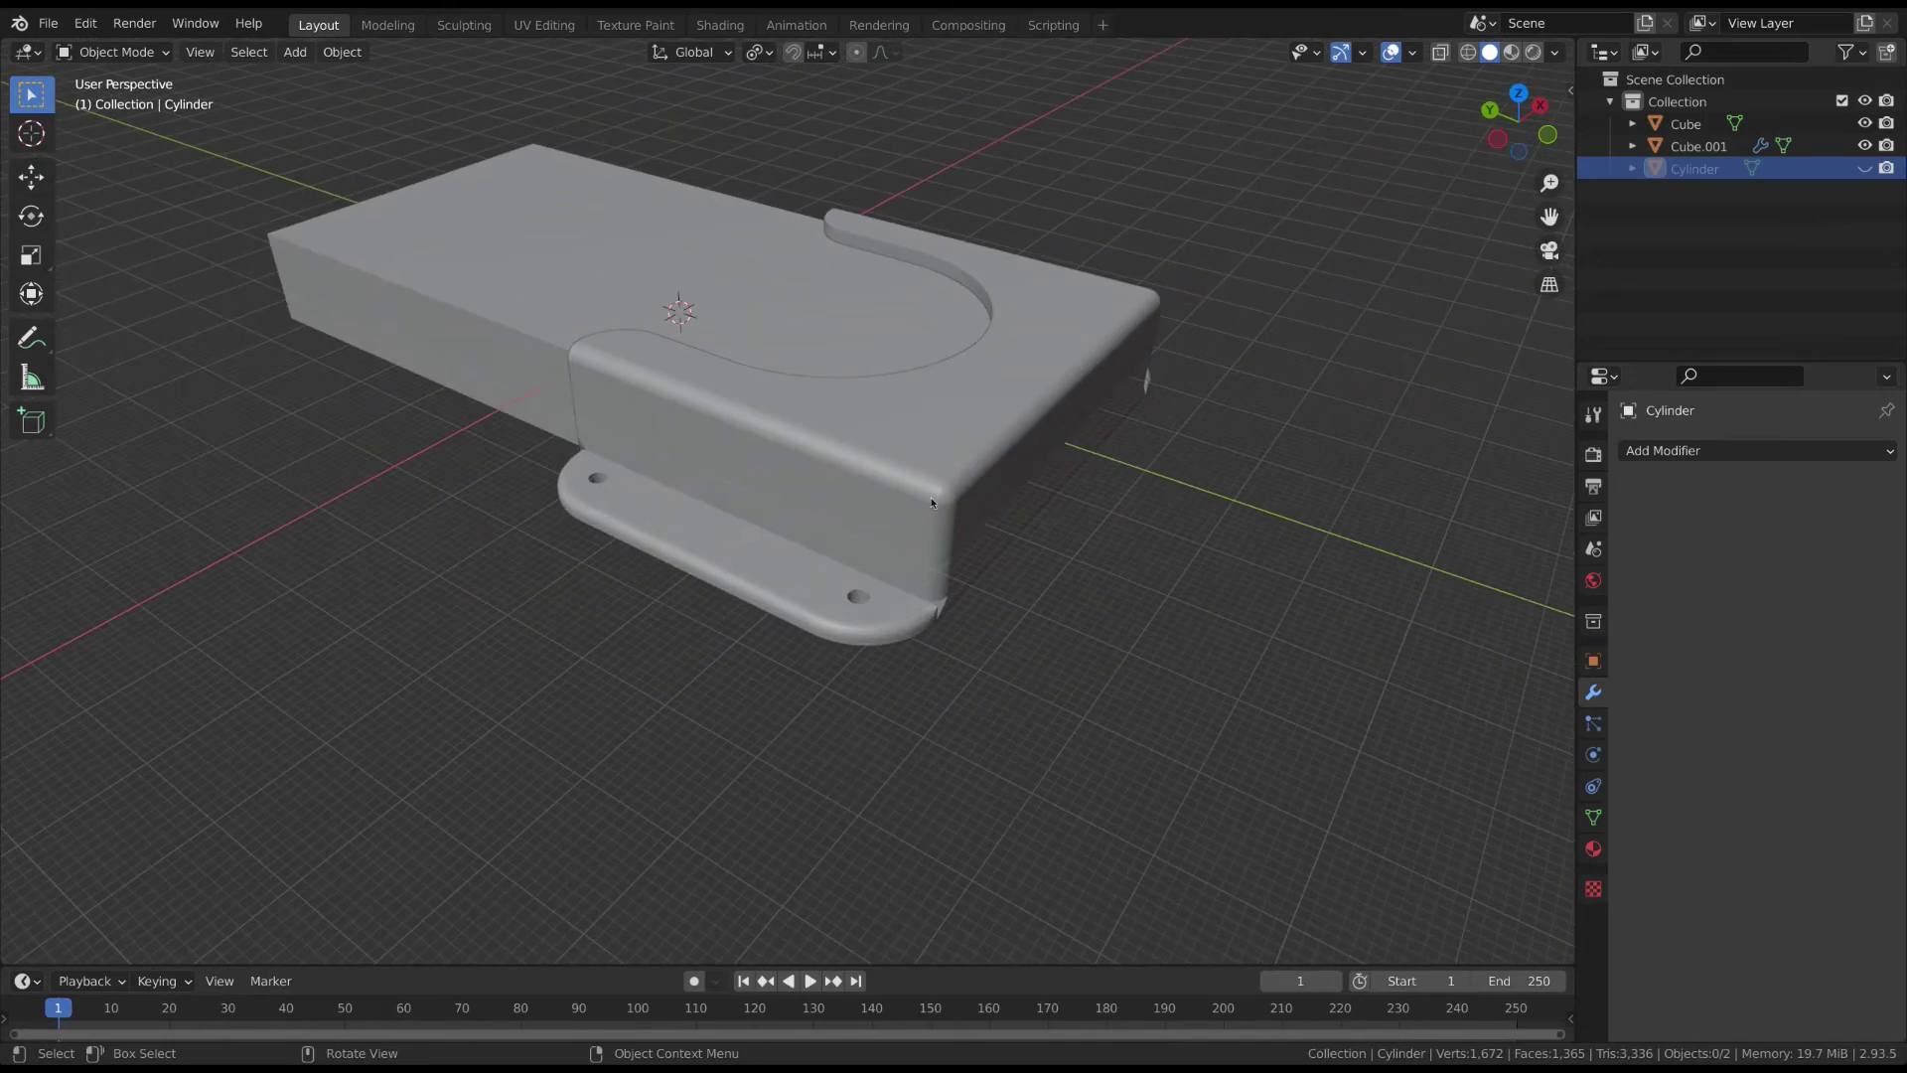
key(alt+h)
scroll(894, 516, up, 2)
middle_drag(806, 602, 808, 545)
scroll(808, 541, up, 1)
key(g)
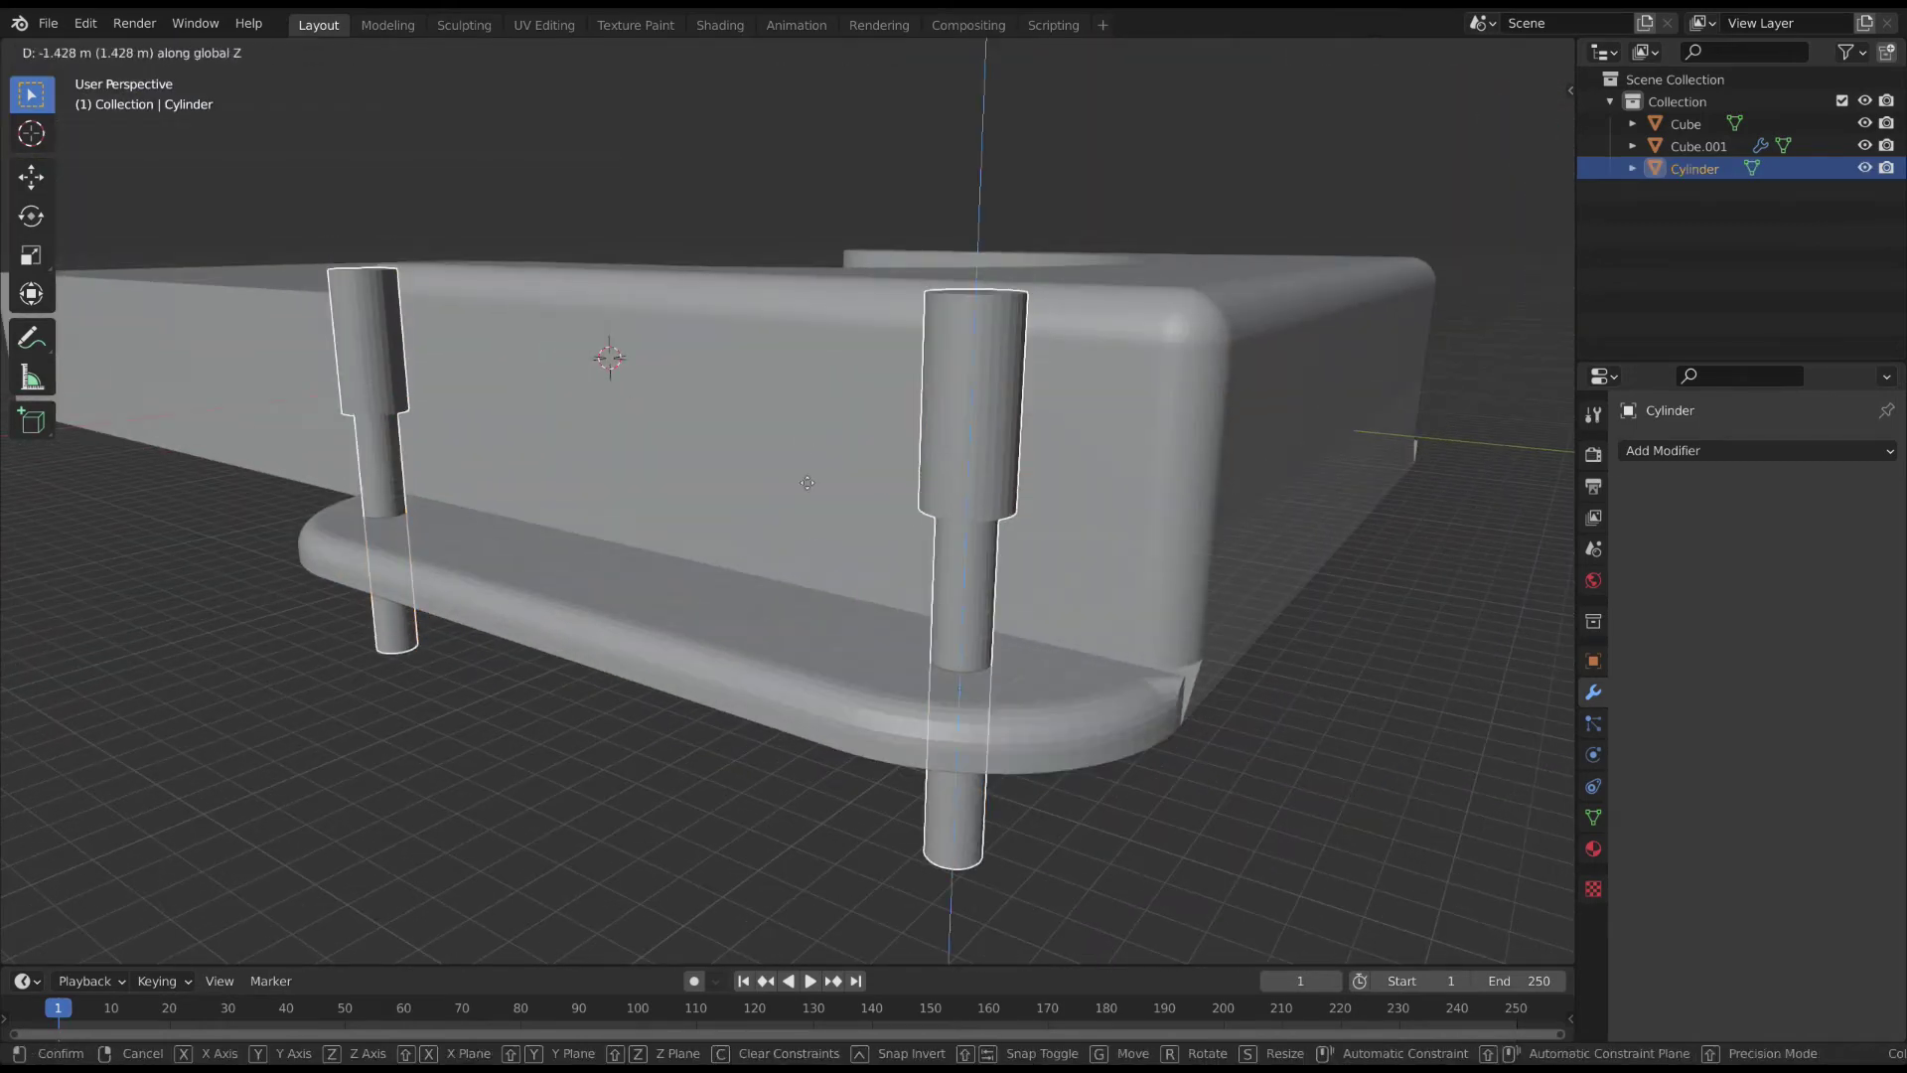
click(809, 553)
key(h)
middle_drag(809, 553, 1335, 401)
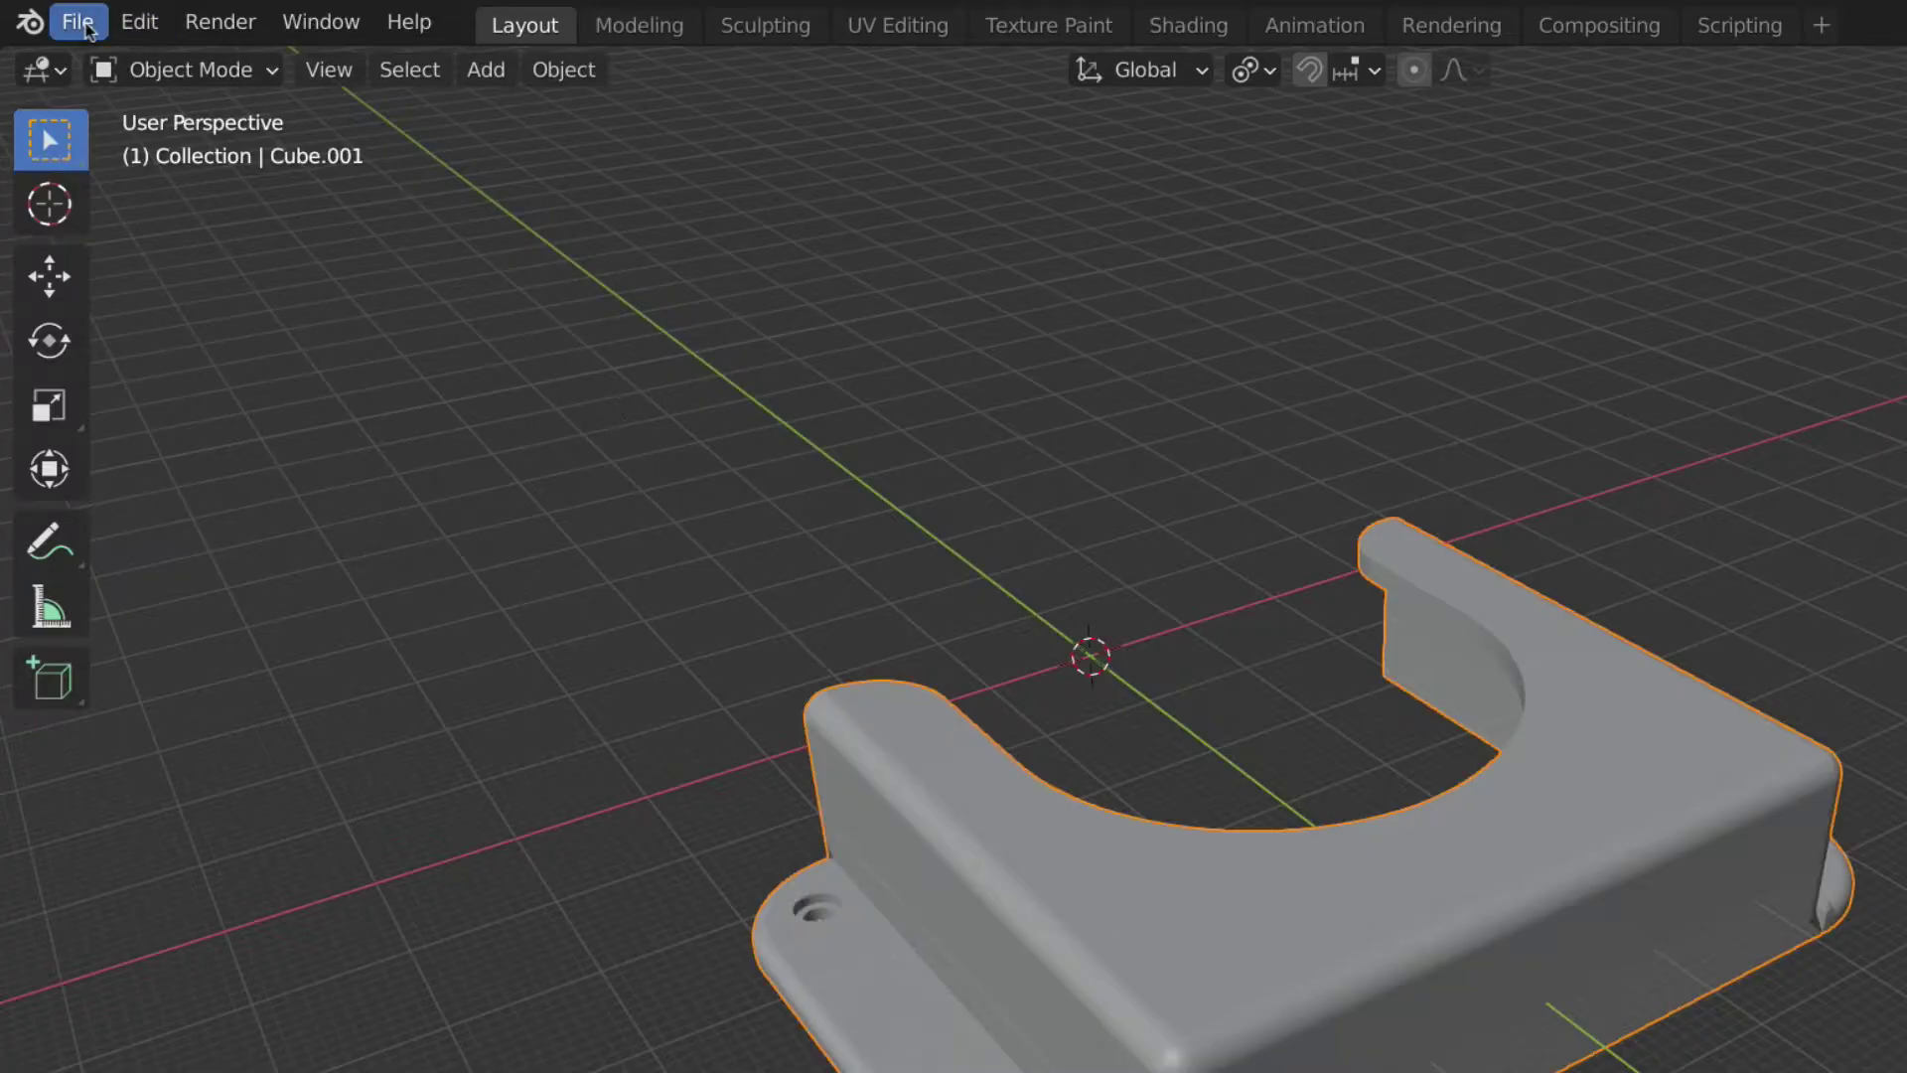
Export the bracket from Blender as 'wall mount bracket.stl'
click(48, 23)
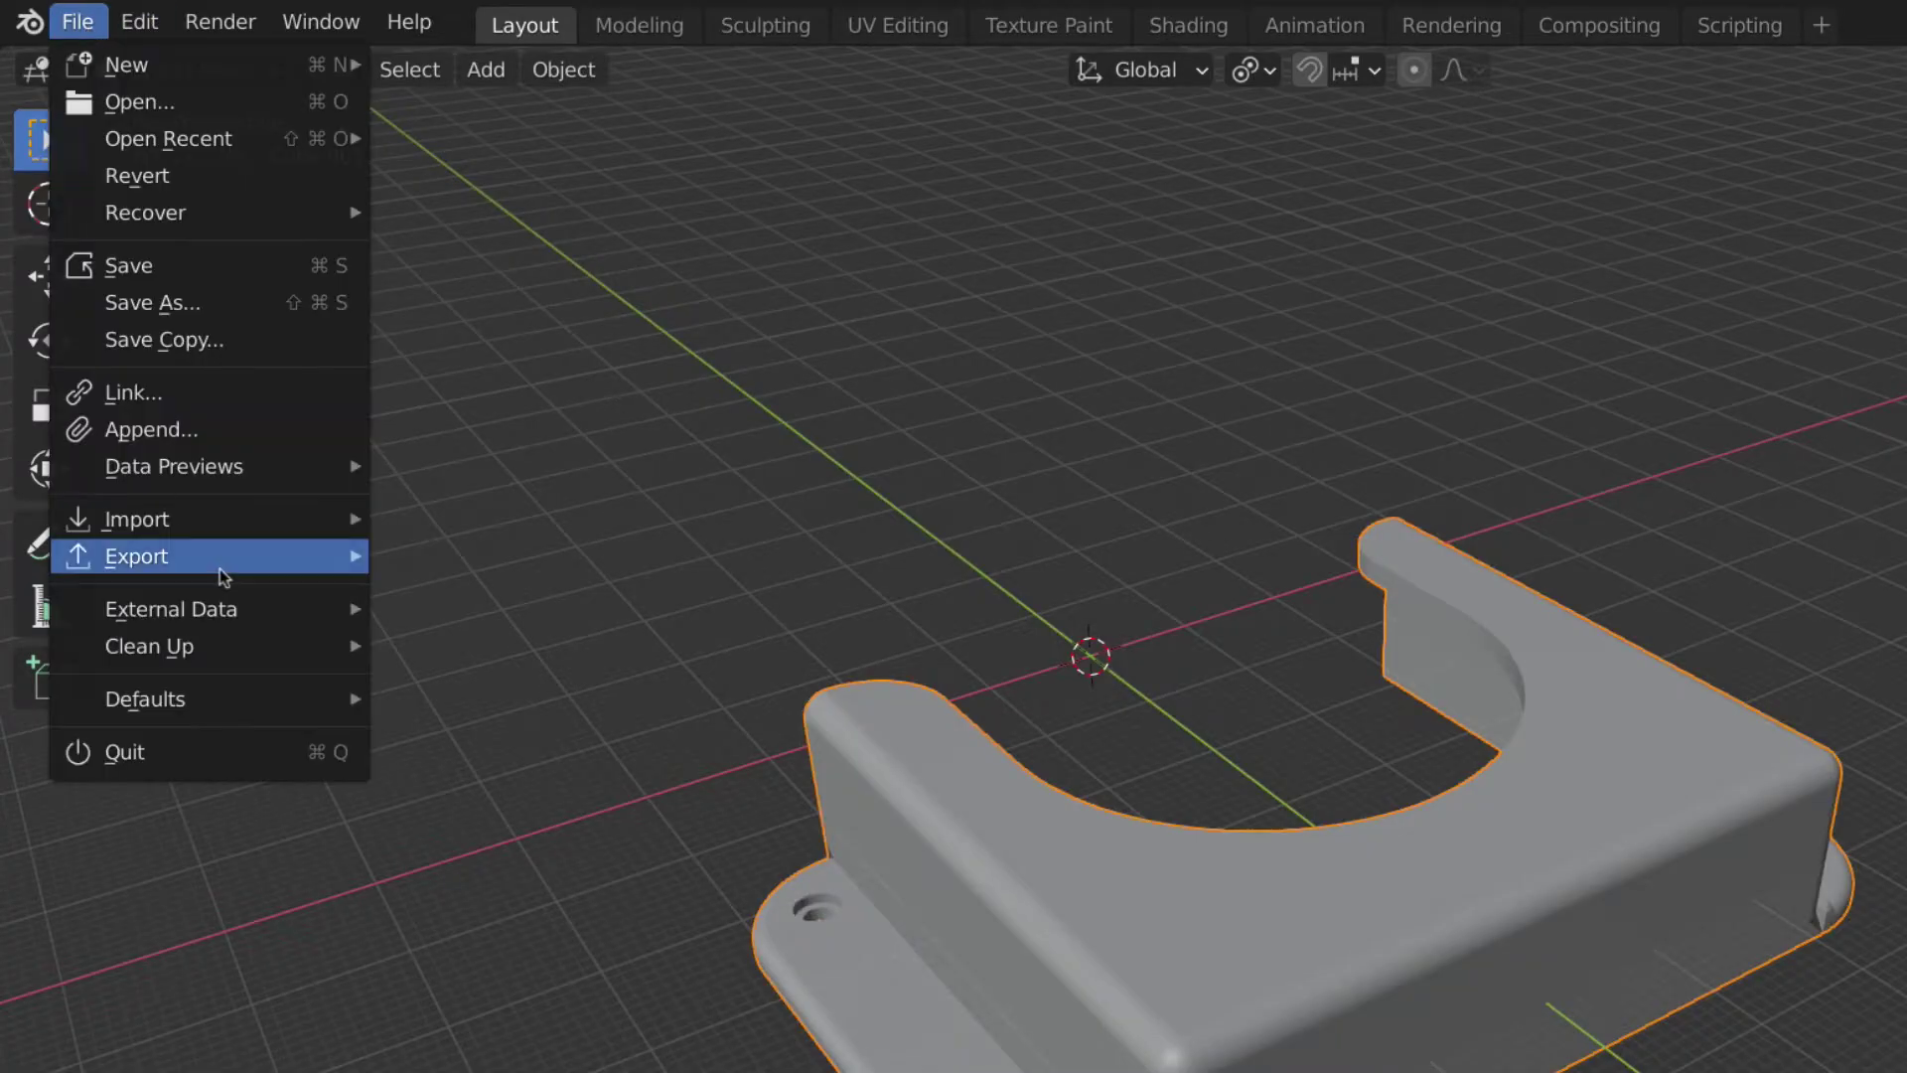
mouse_move(132, 351)
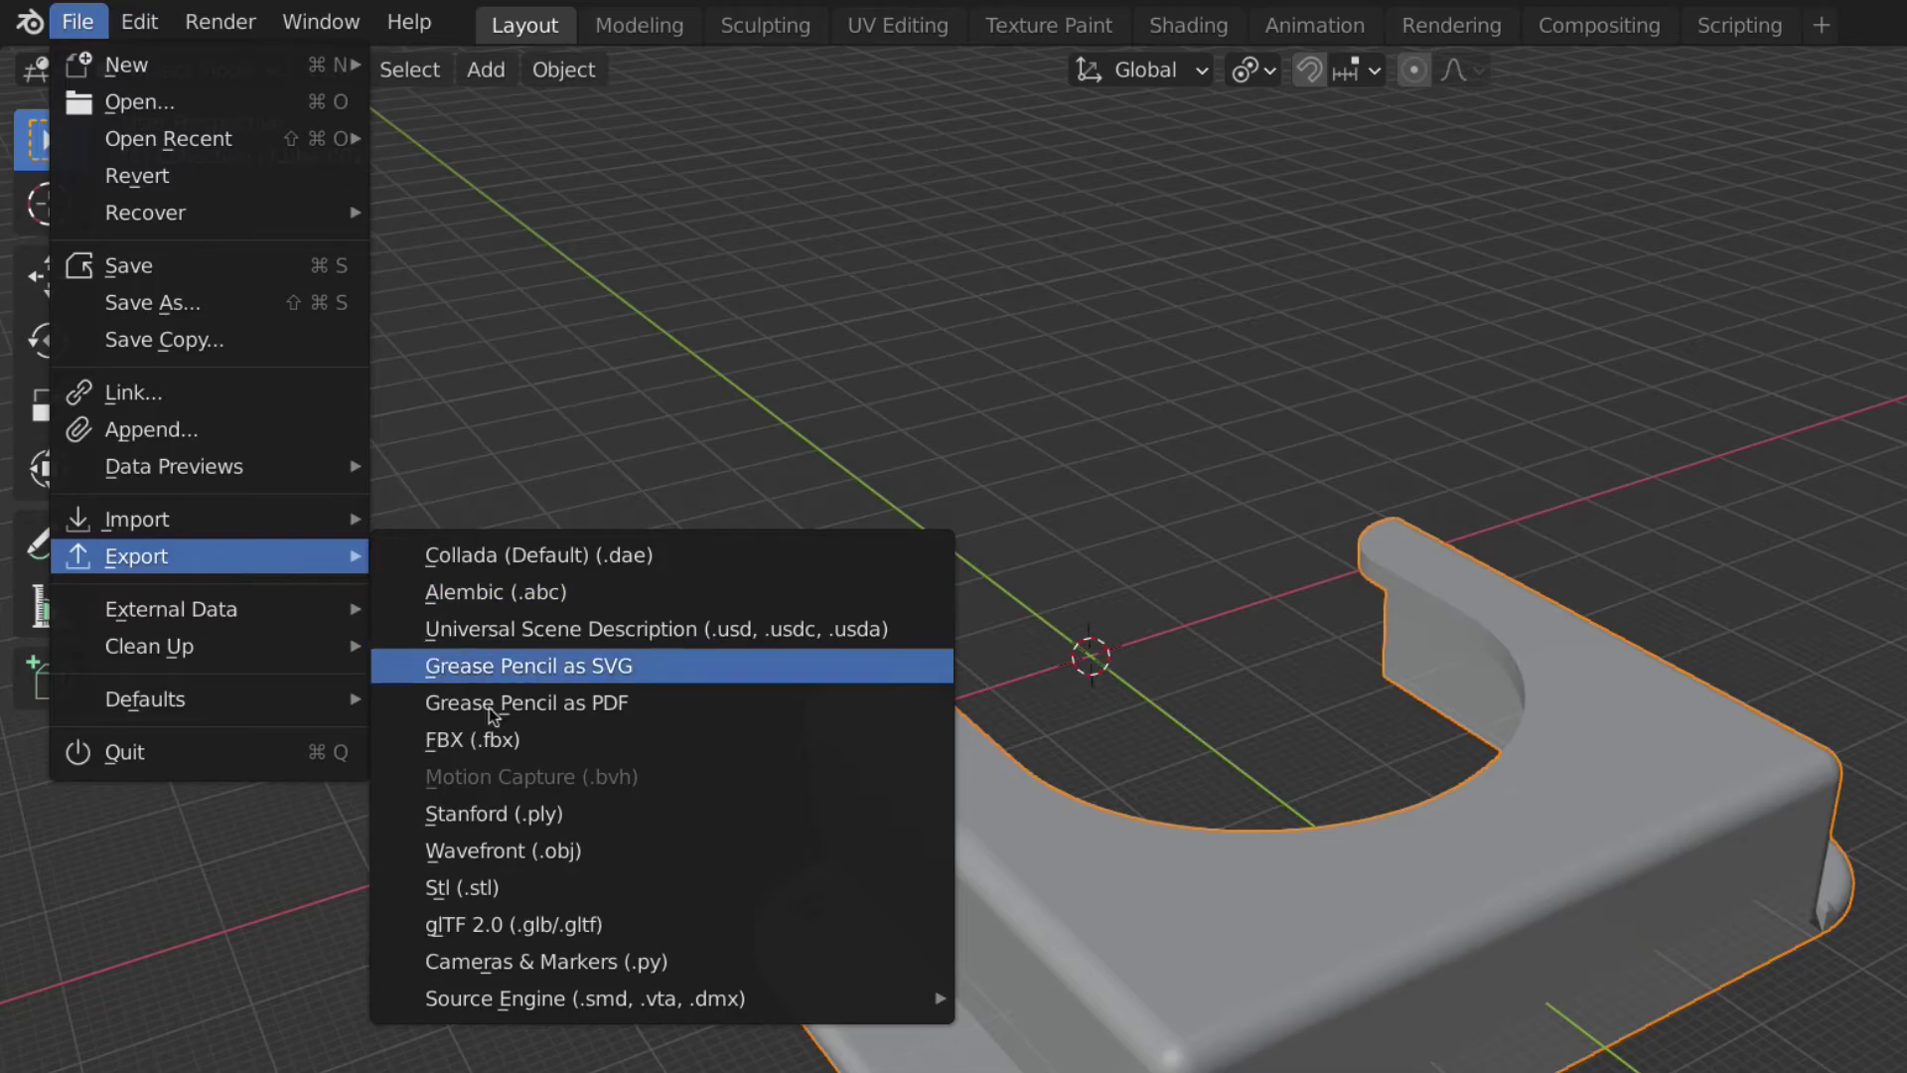
click(462, 887)
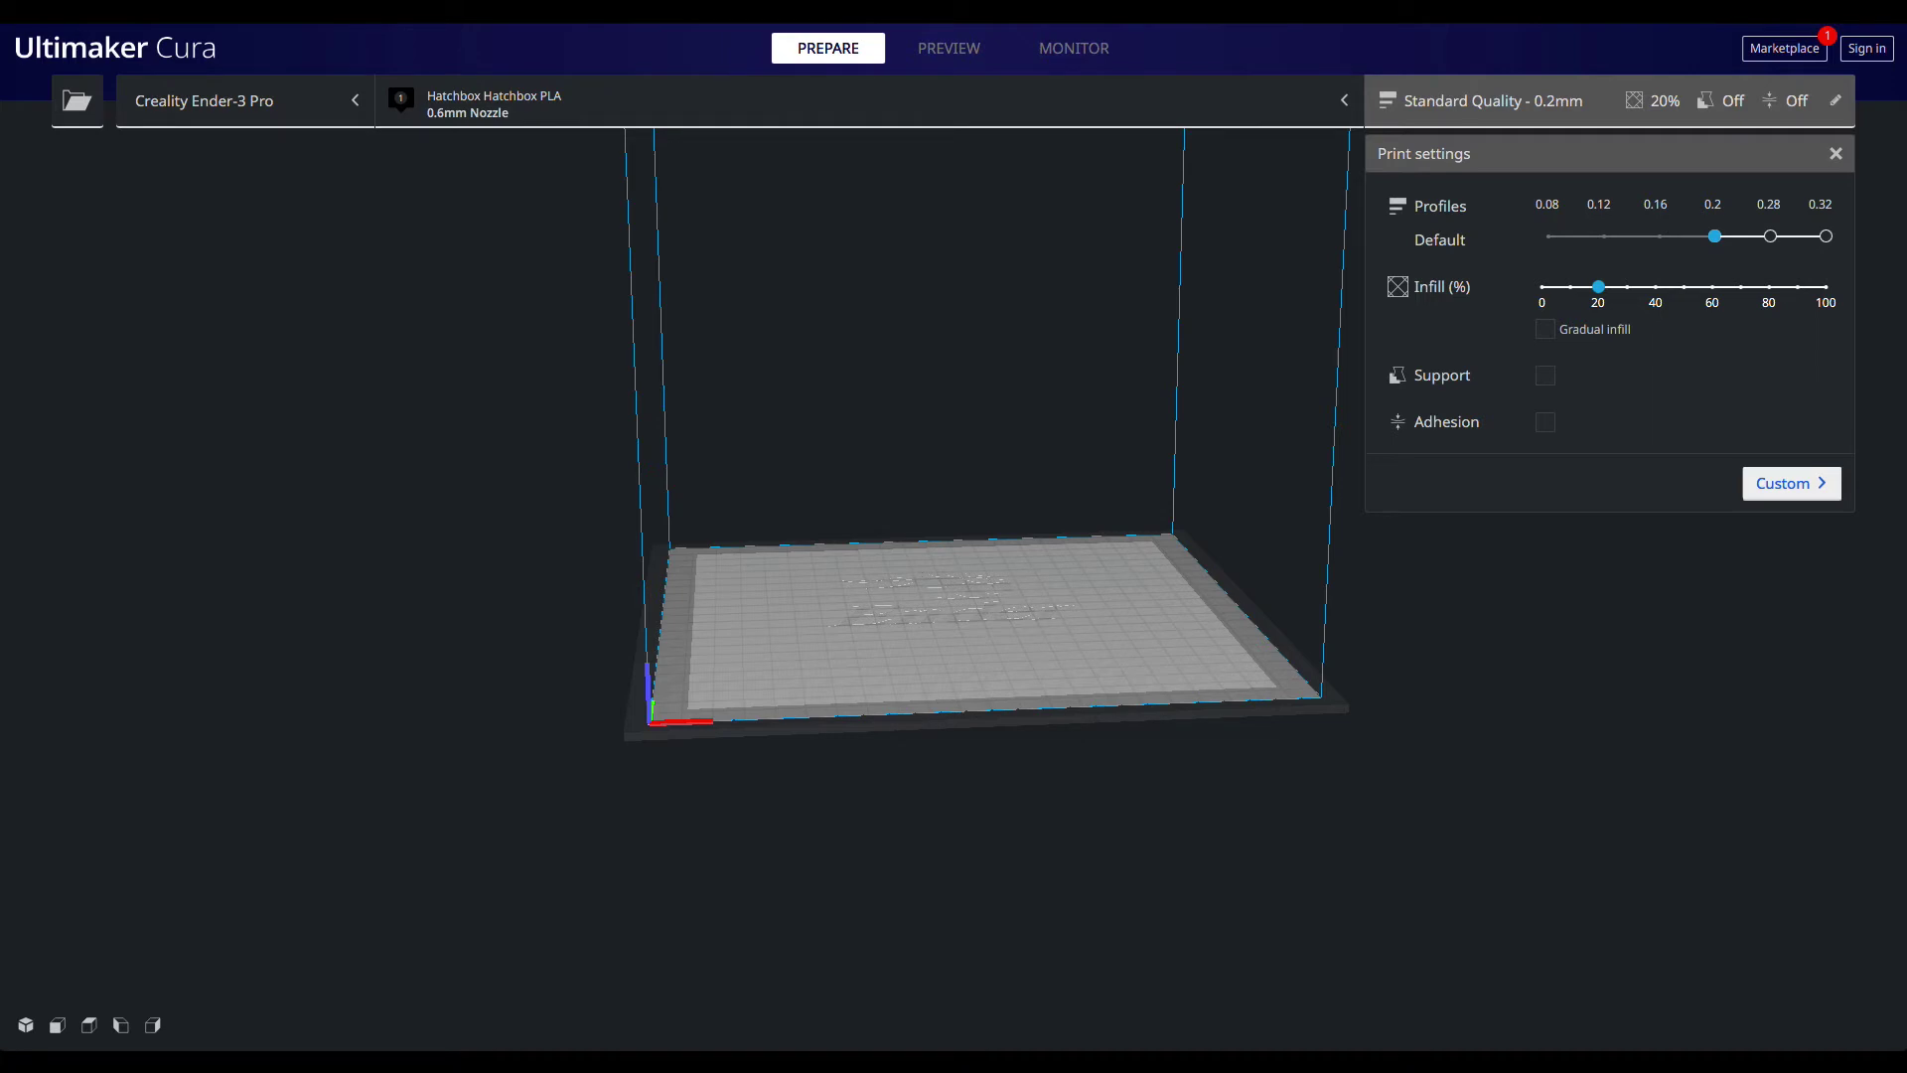
Drop the exported bracket STL onto Cura's build plate and look around it
drag(1092, 596, 934, 601)
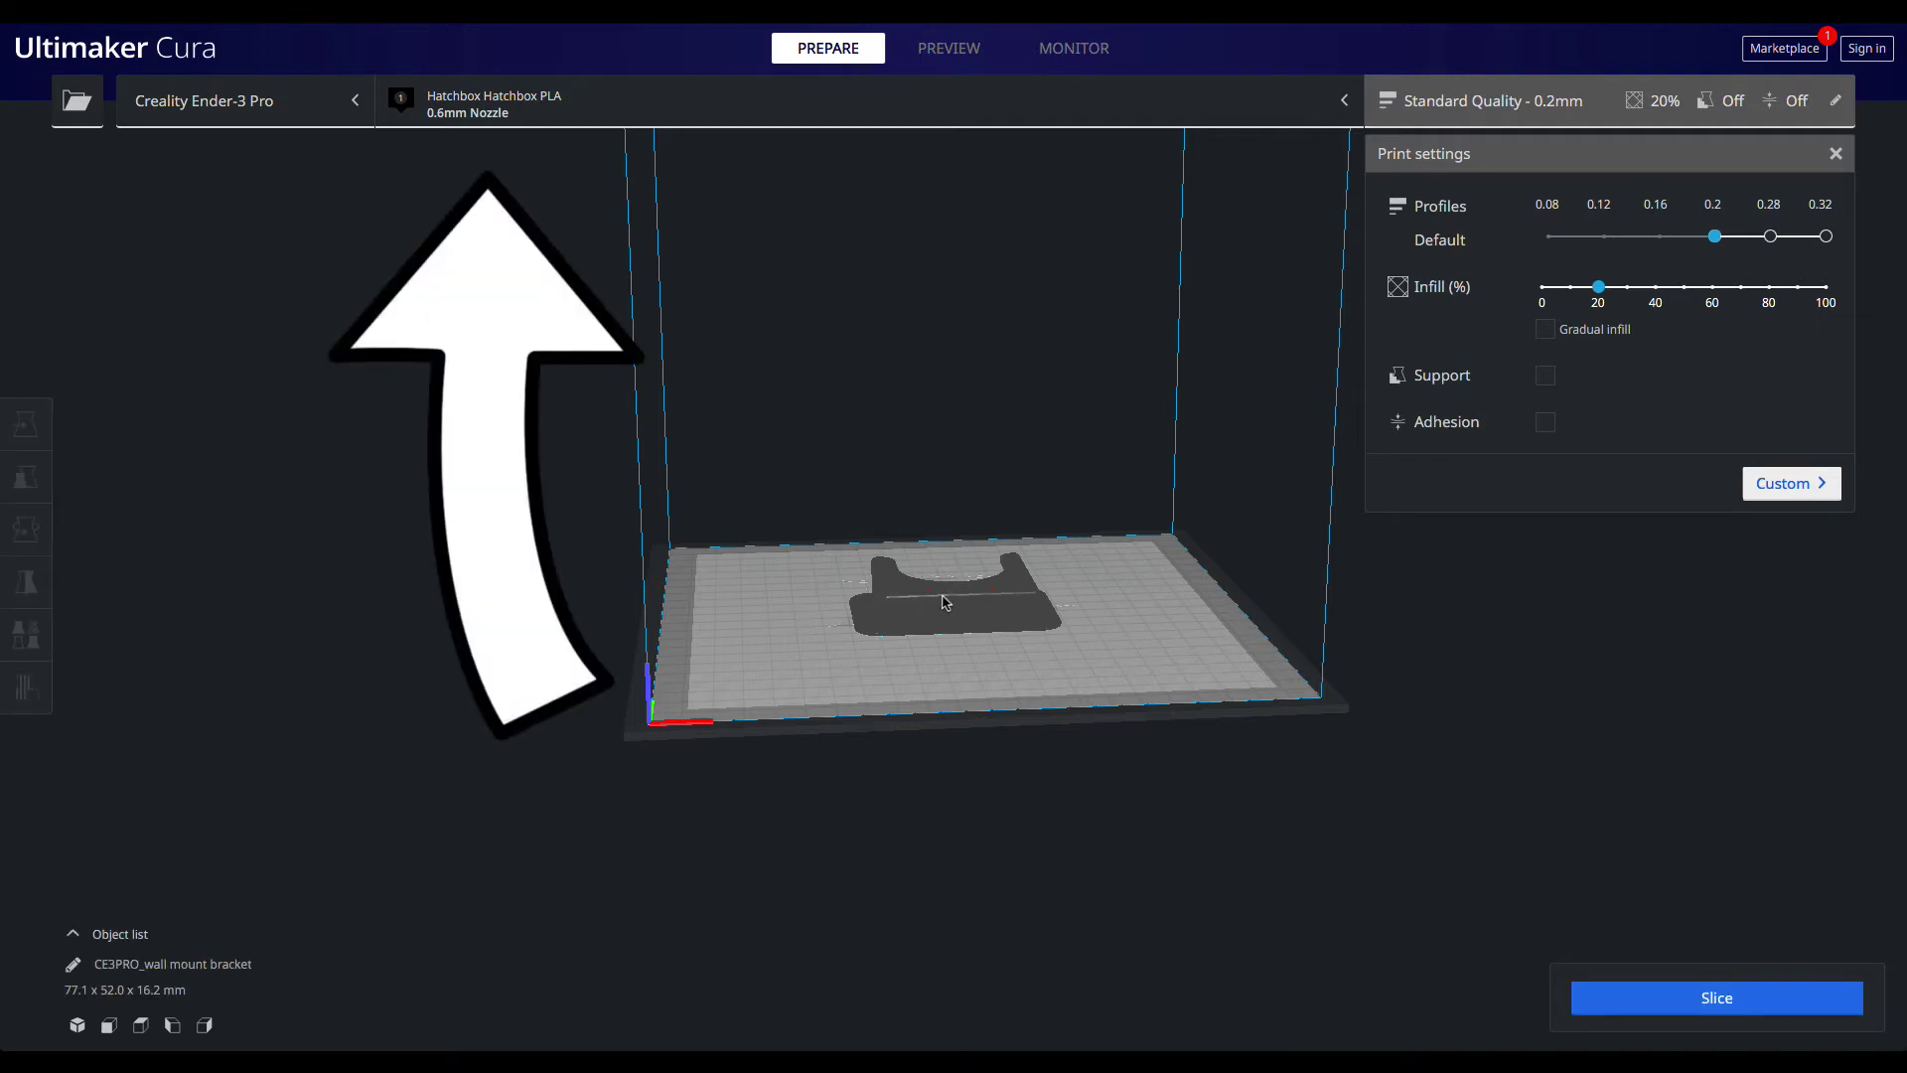
scroll(945, 602, up, 5)
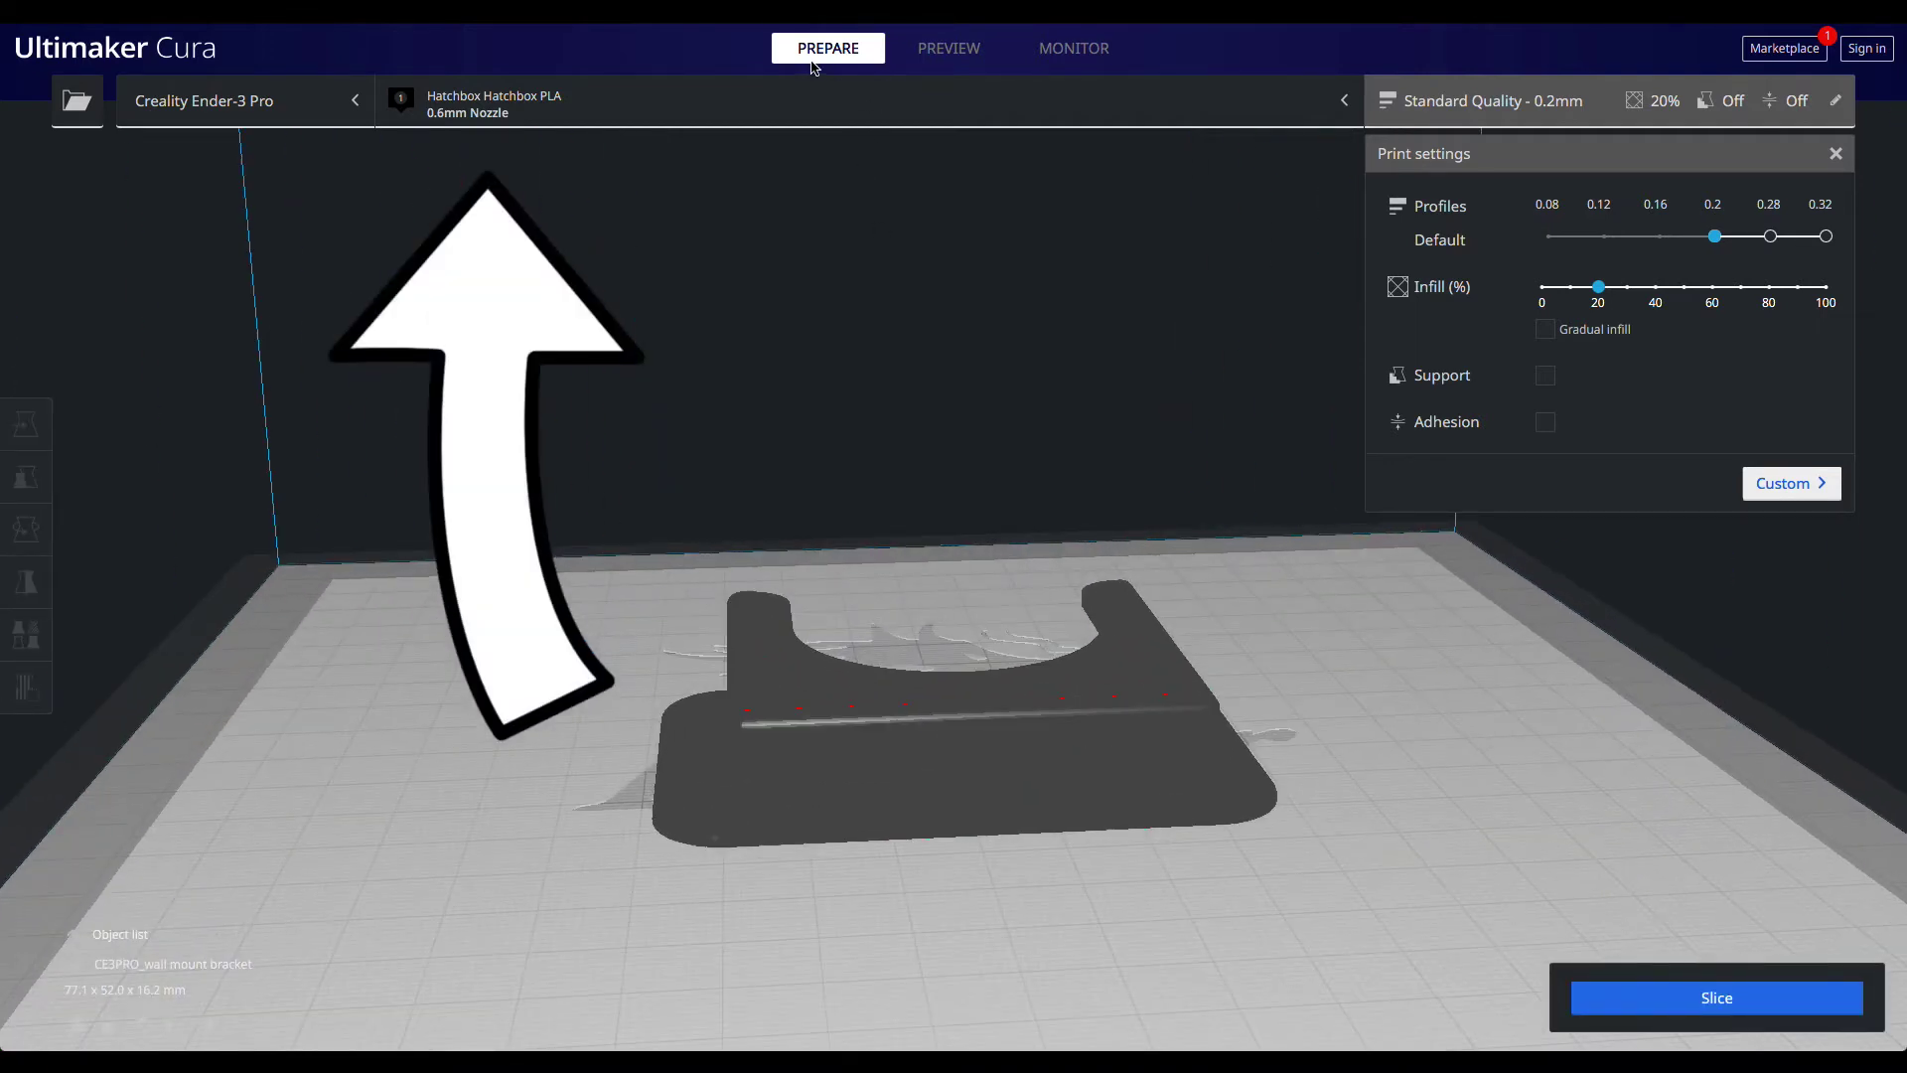
right_drag(832, 775, 989, 807)
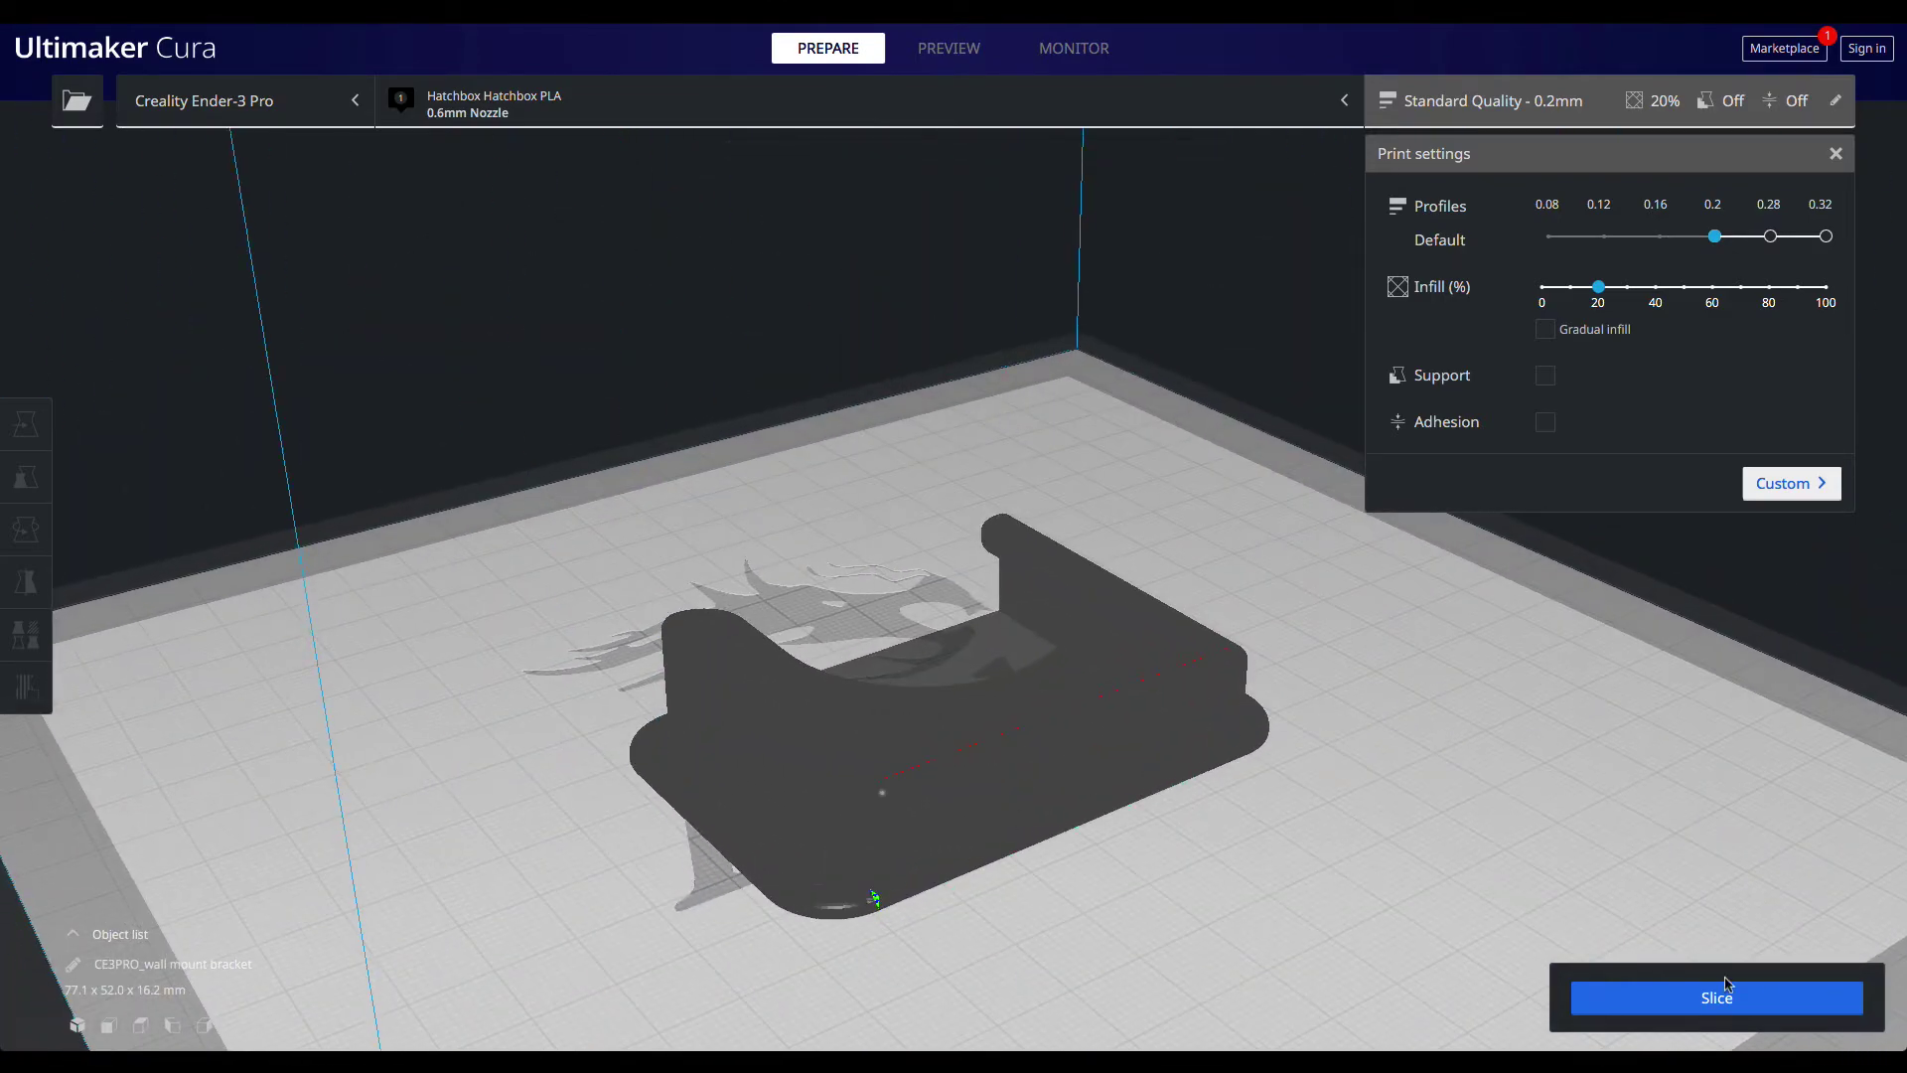
Enable support and build plate adhesion, then slice the bracket
click(1546, 377)
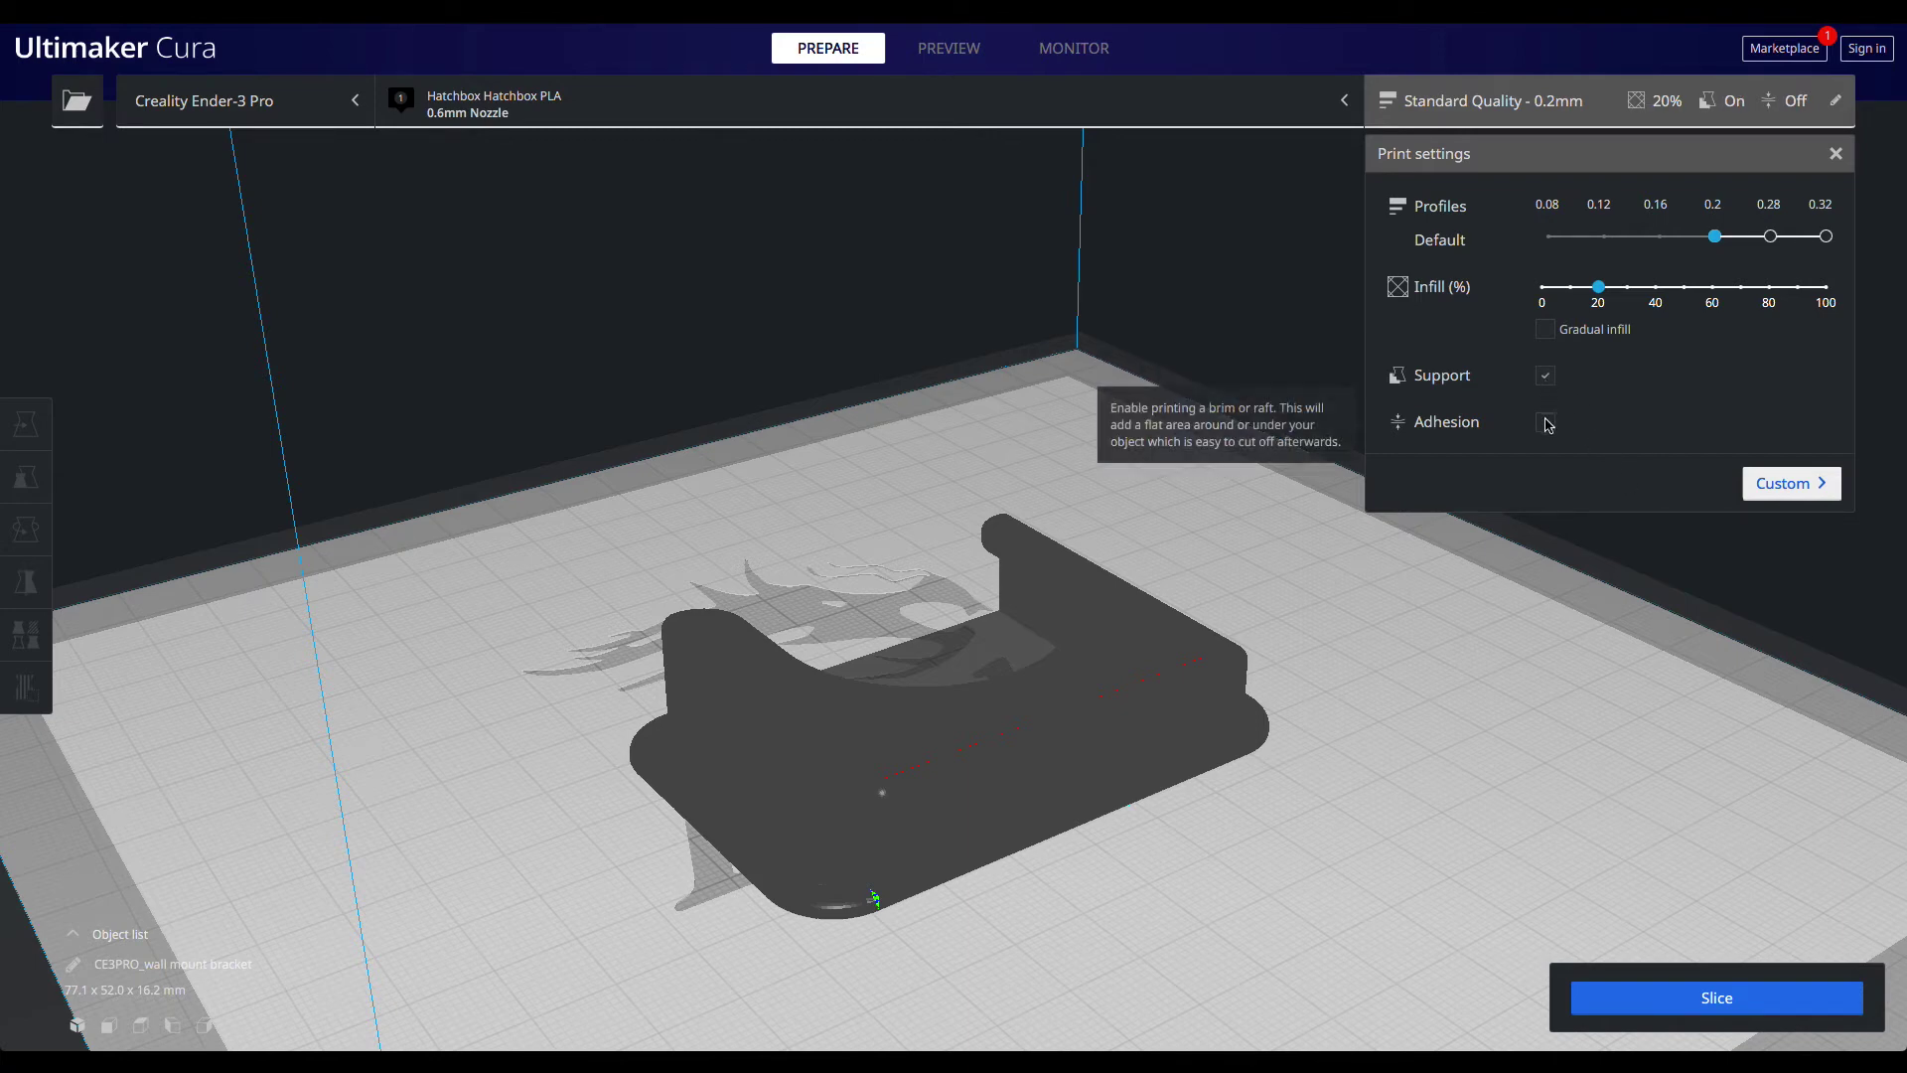
click(1546, 423)
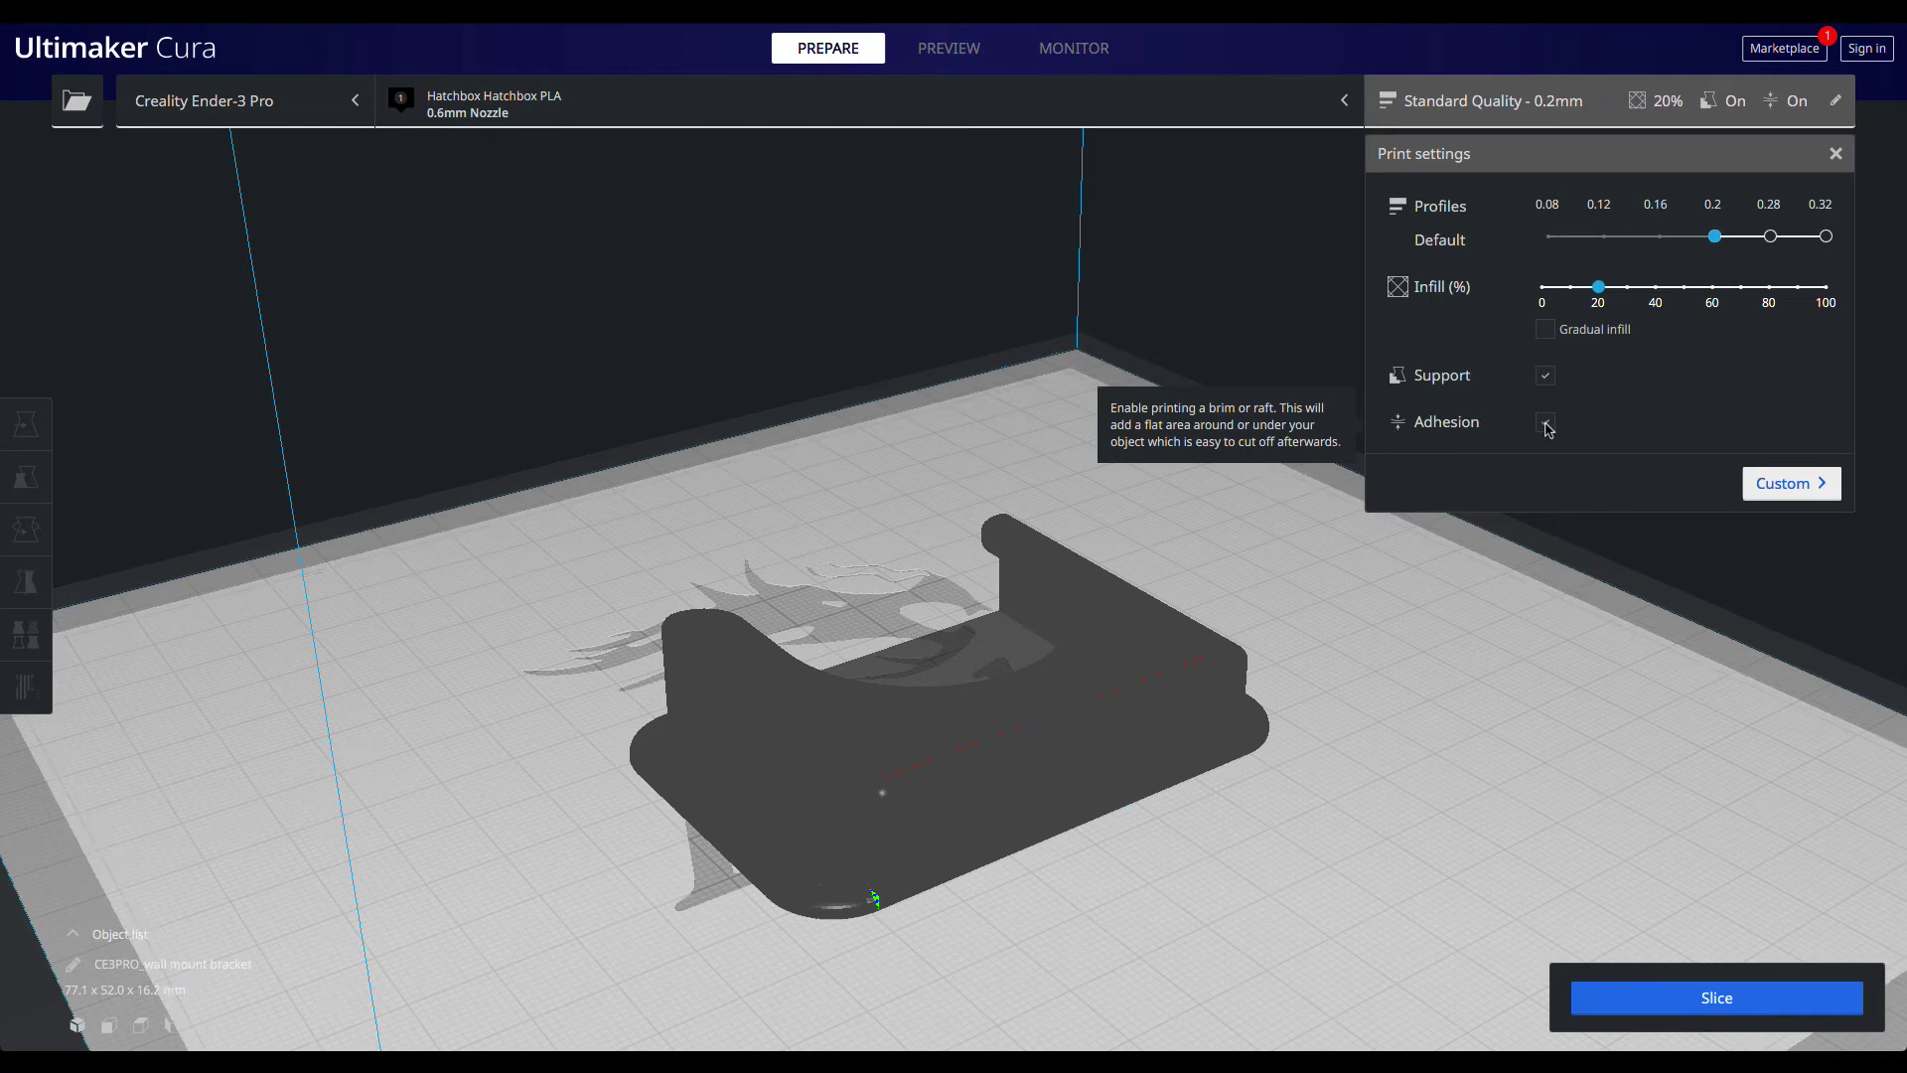
click(1688, 998)
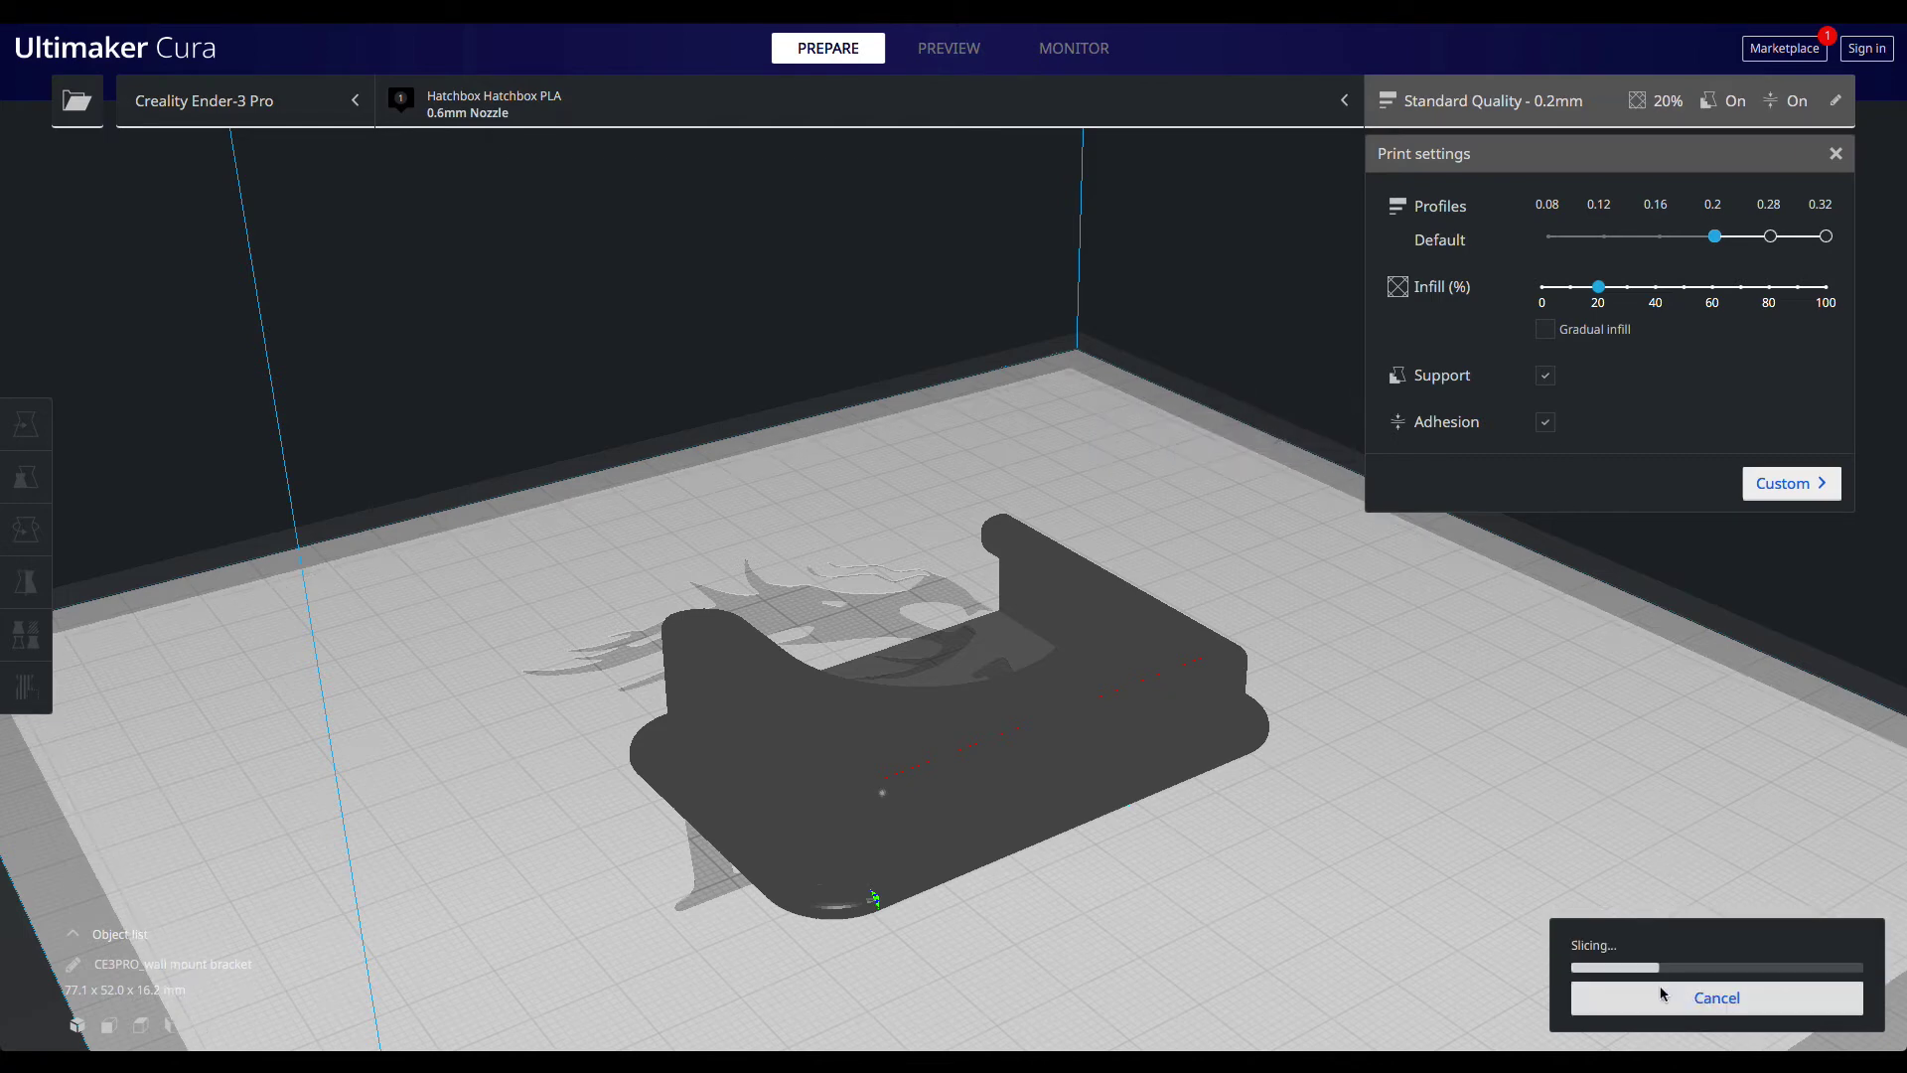
Inspect the sliced bracket in the layer preview from several angles, then select the model
middle_drag(1287, 876, 1245, 823)
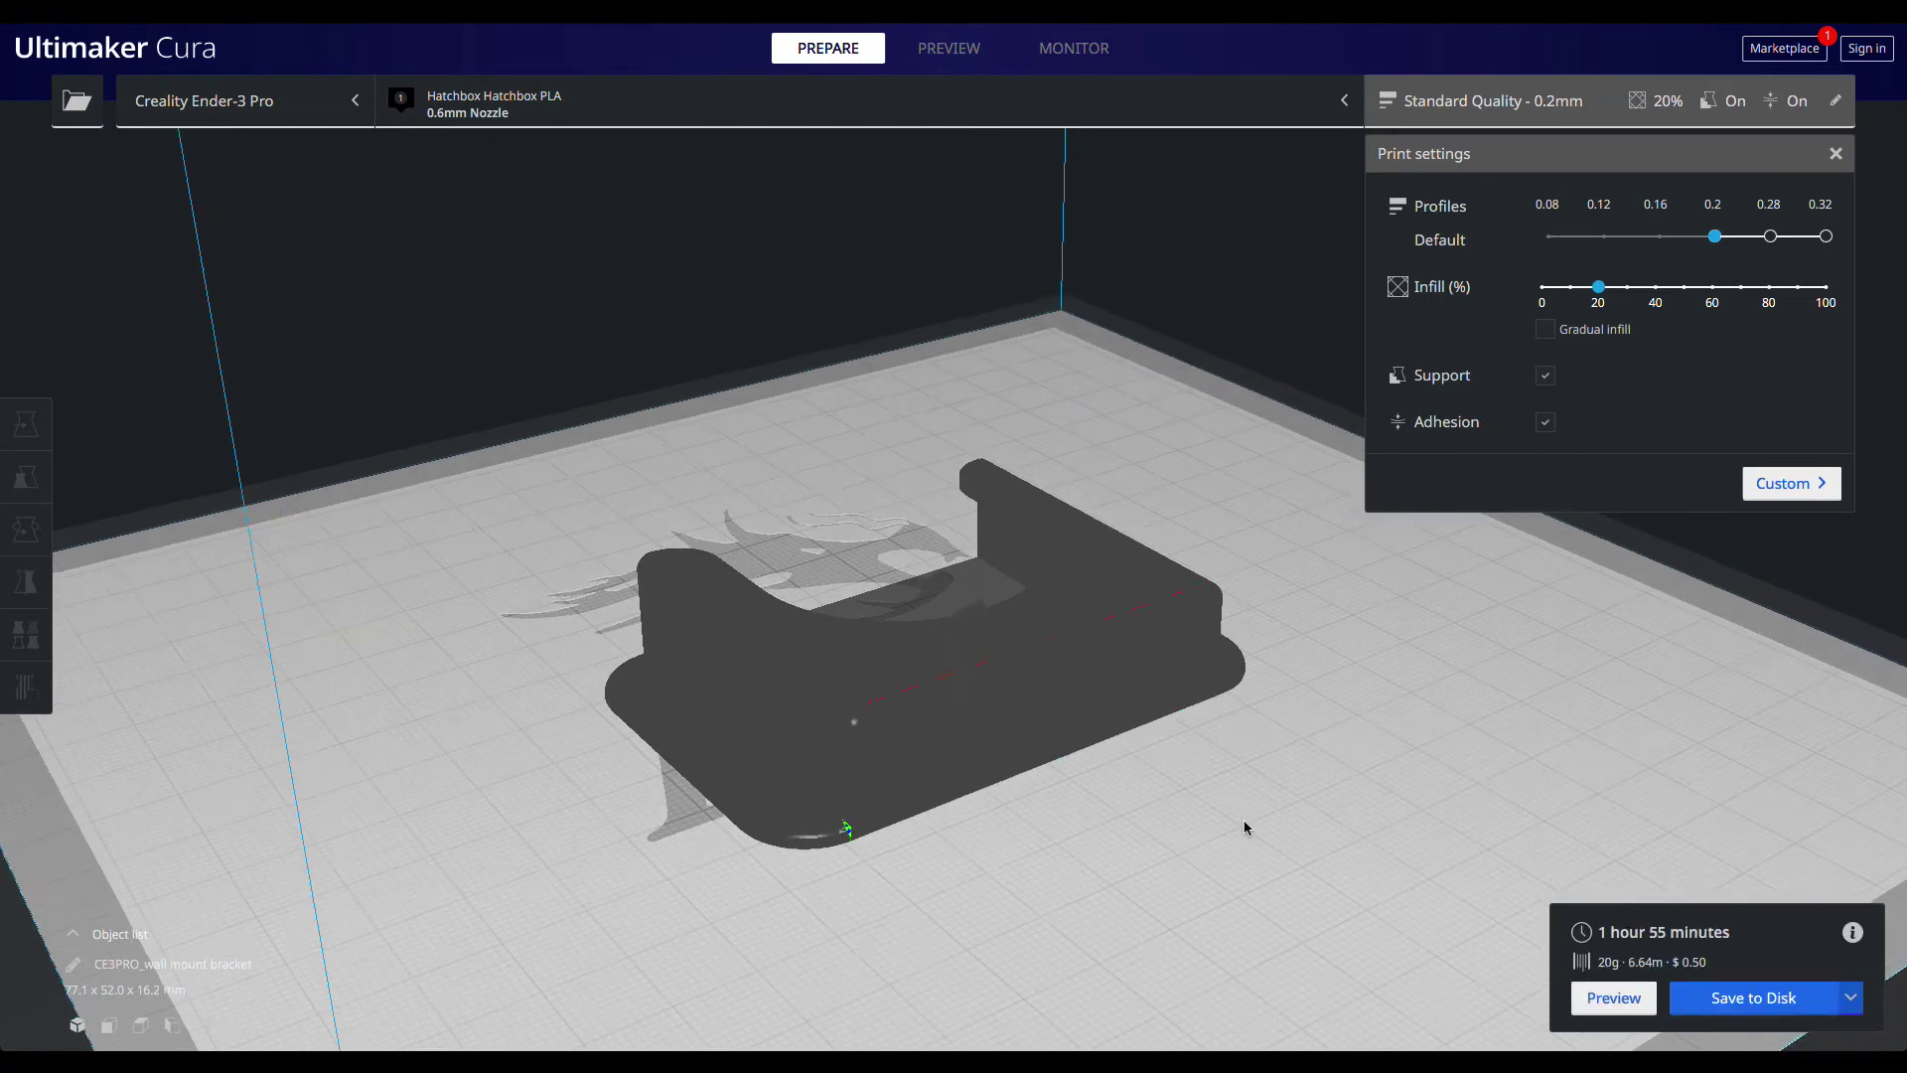
right_drag(1232, 828, 1204, 837)
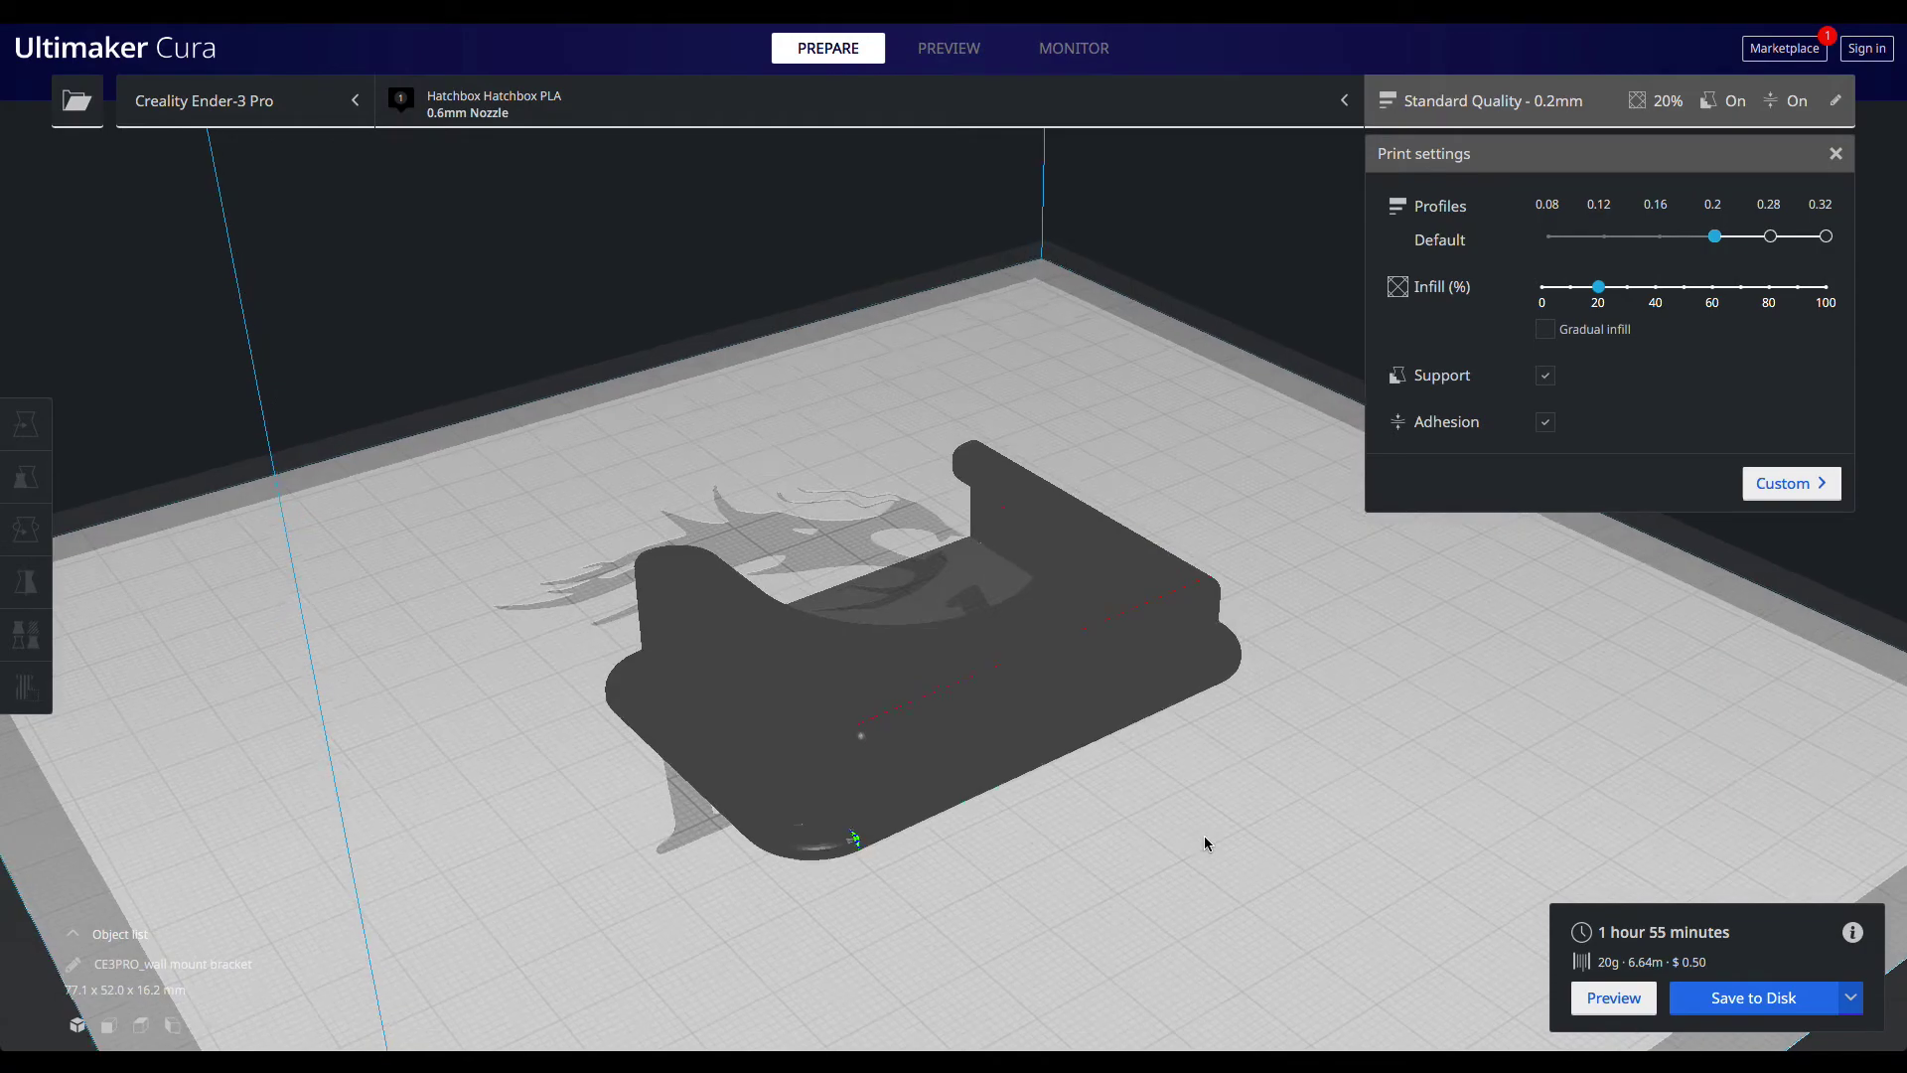
click(1613, 997)
right_drag(1590, 855, 1470, 695)
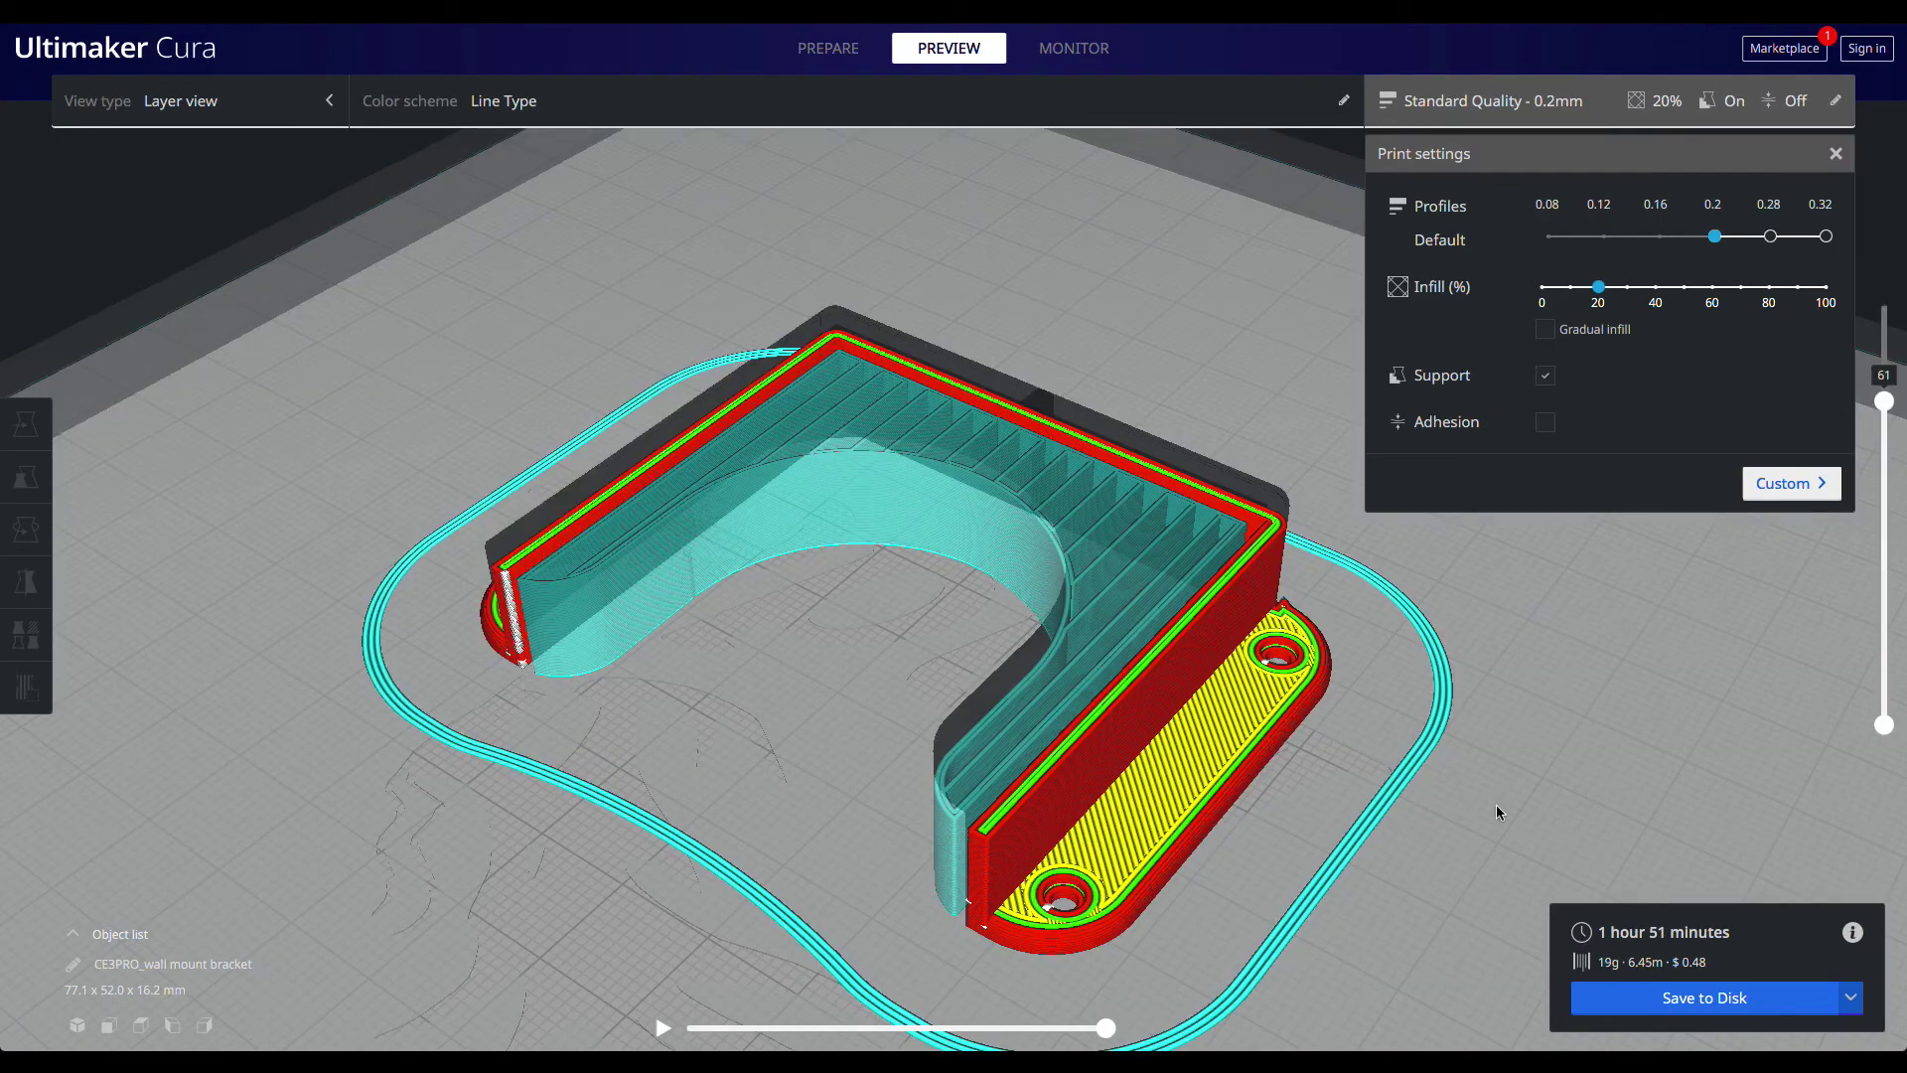
right_drag(1498, 808, 1172, 710)
click(1126, 665)
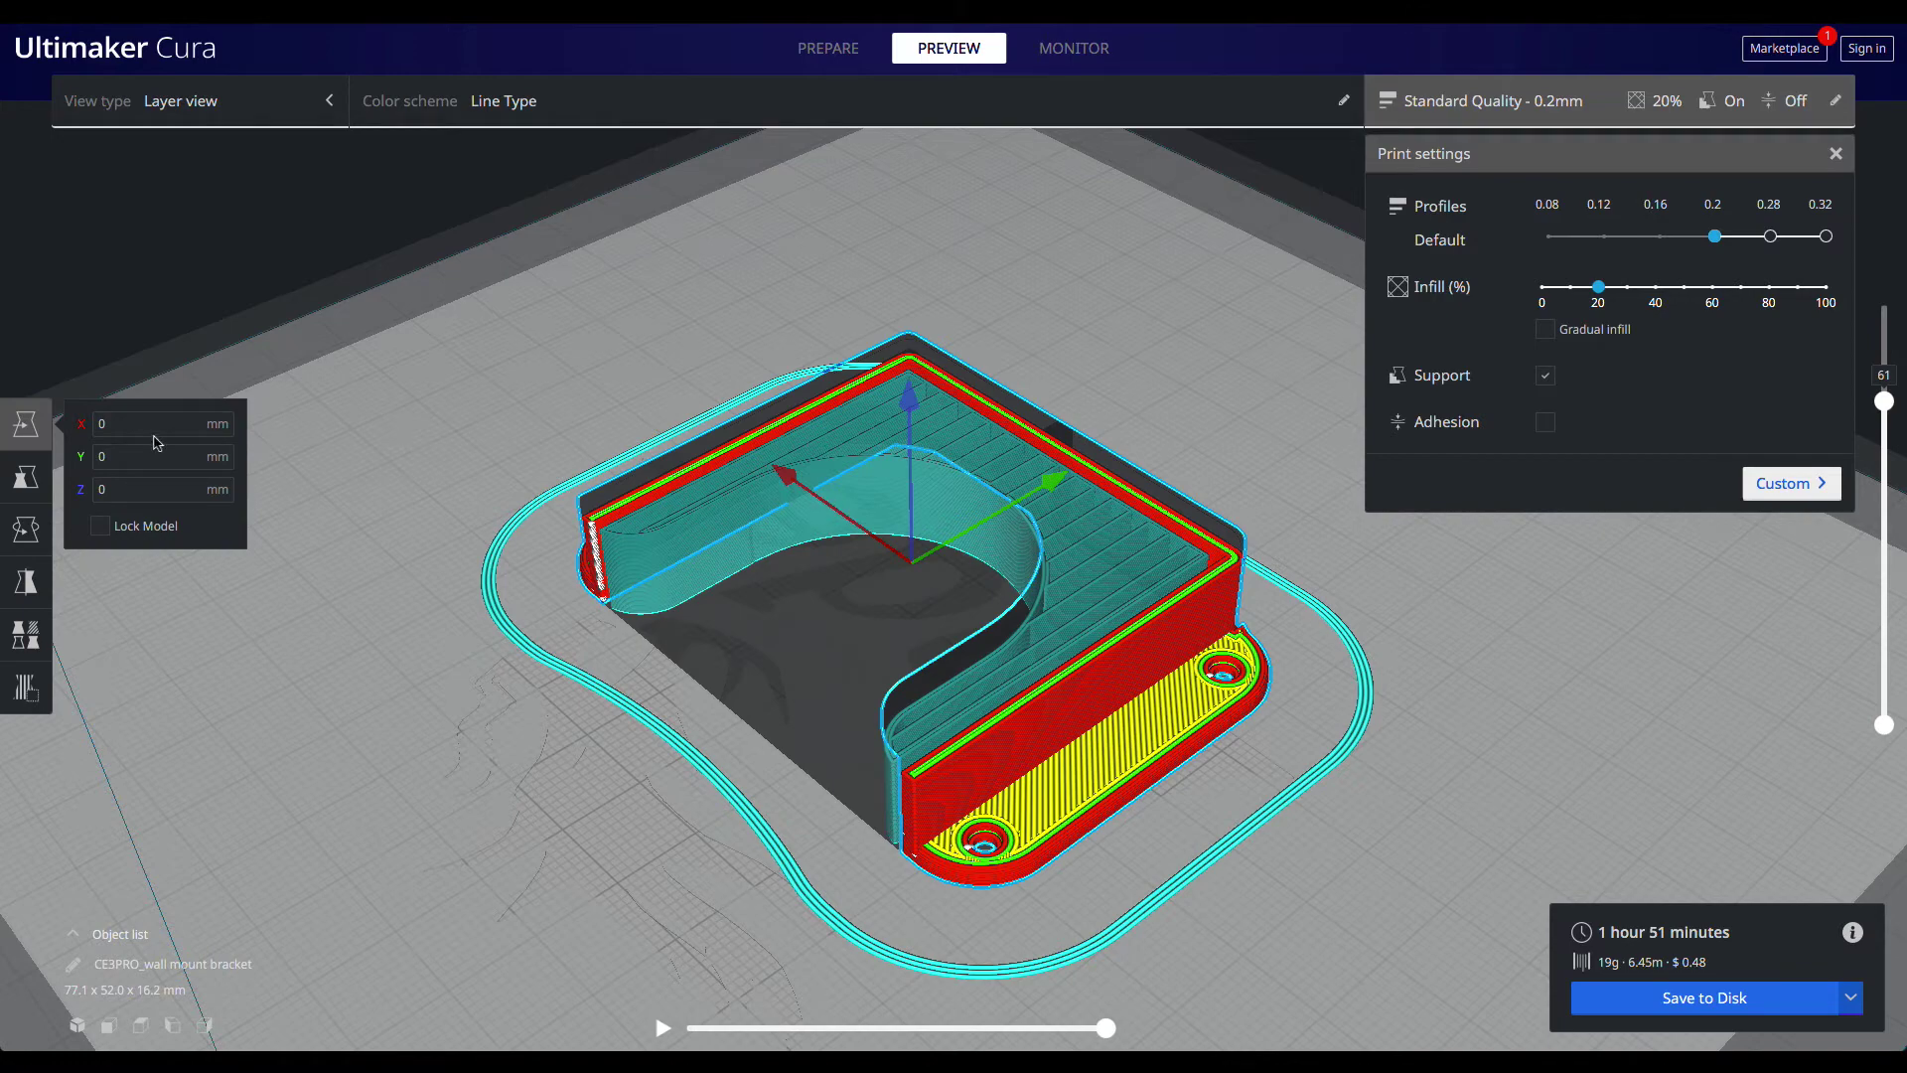
Rotate the bracket 90° upright with the Rotate tool, reslice, and preview the layers
click(840, 55)
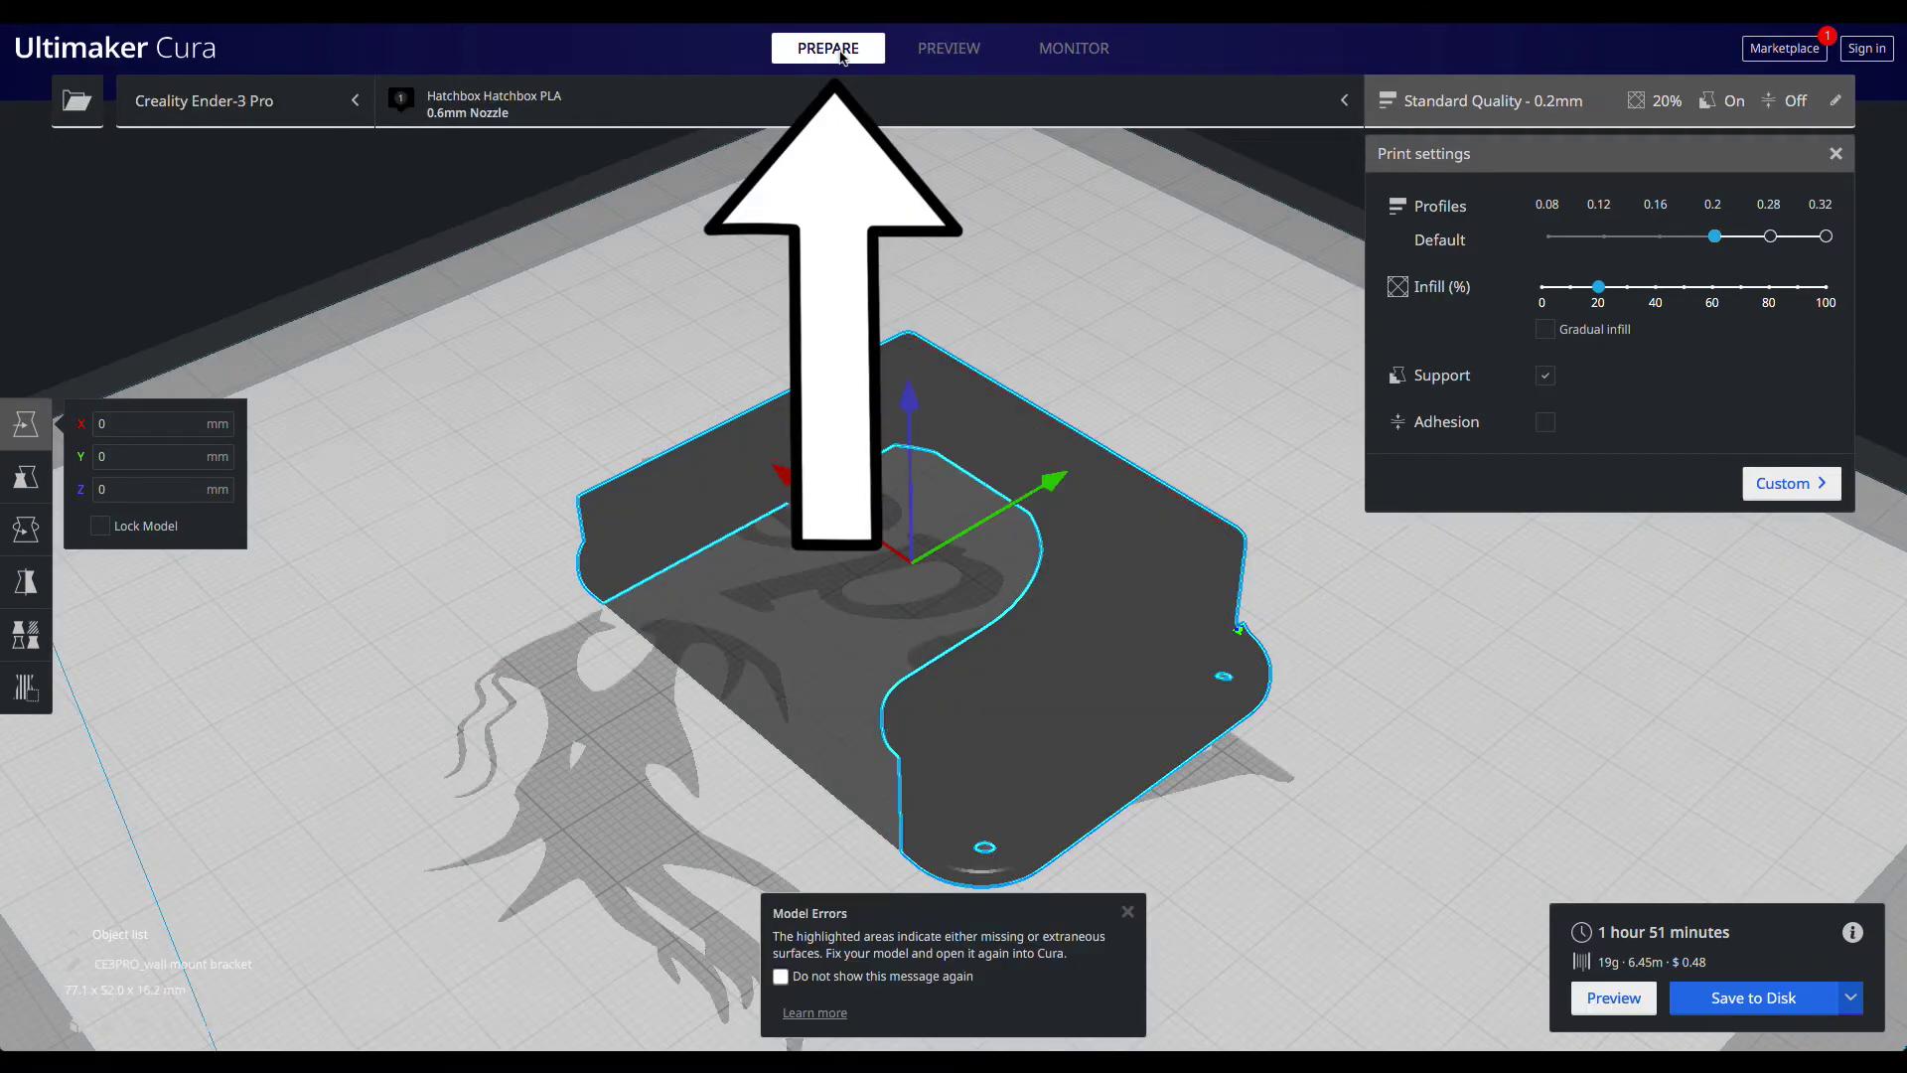
click(27, 531)
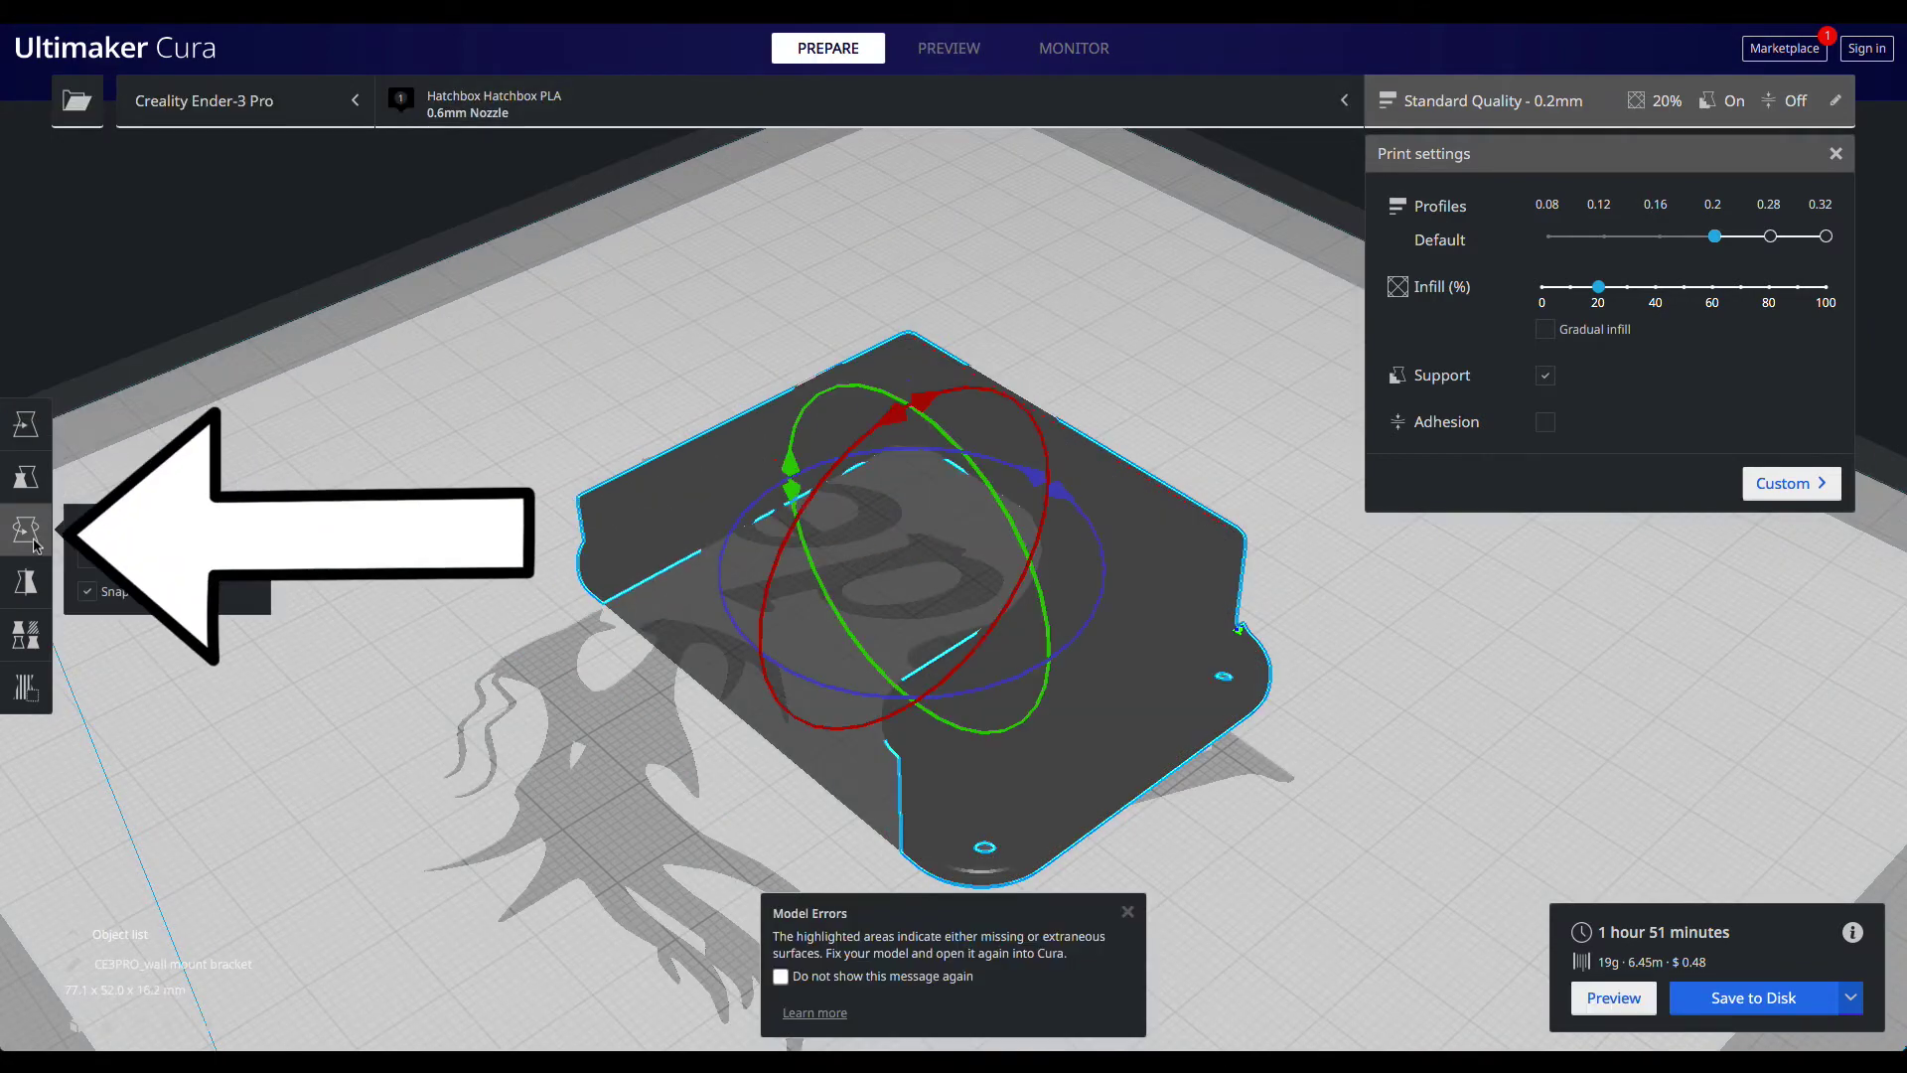
mouse_move(873, 306)
right_down()
mouse_move(771, 256)
mouse_move(787, 345)
right_up()
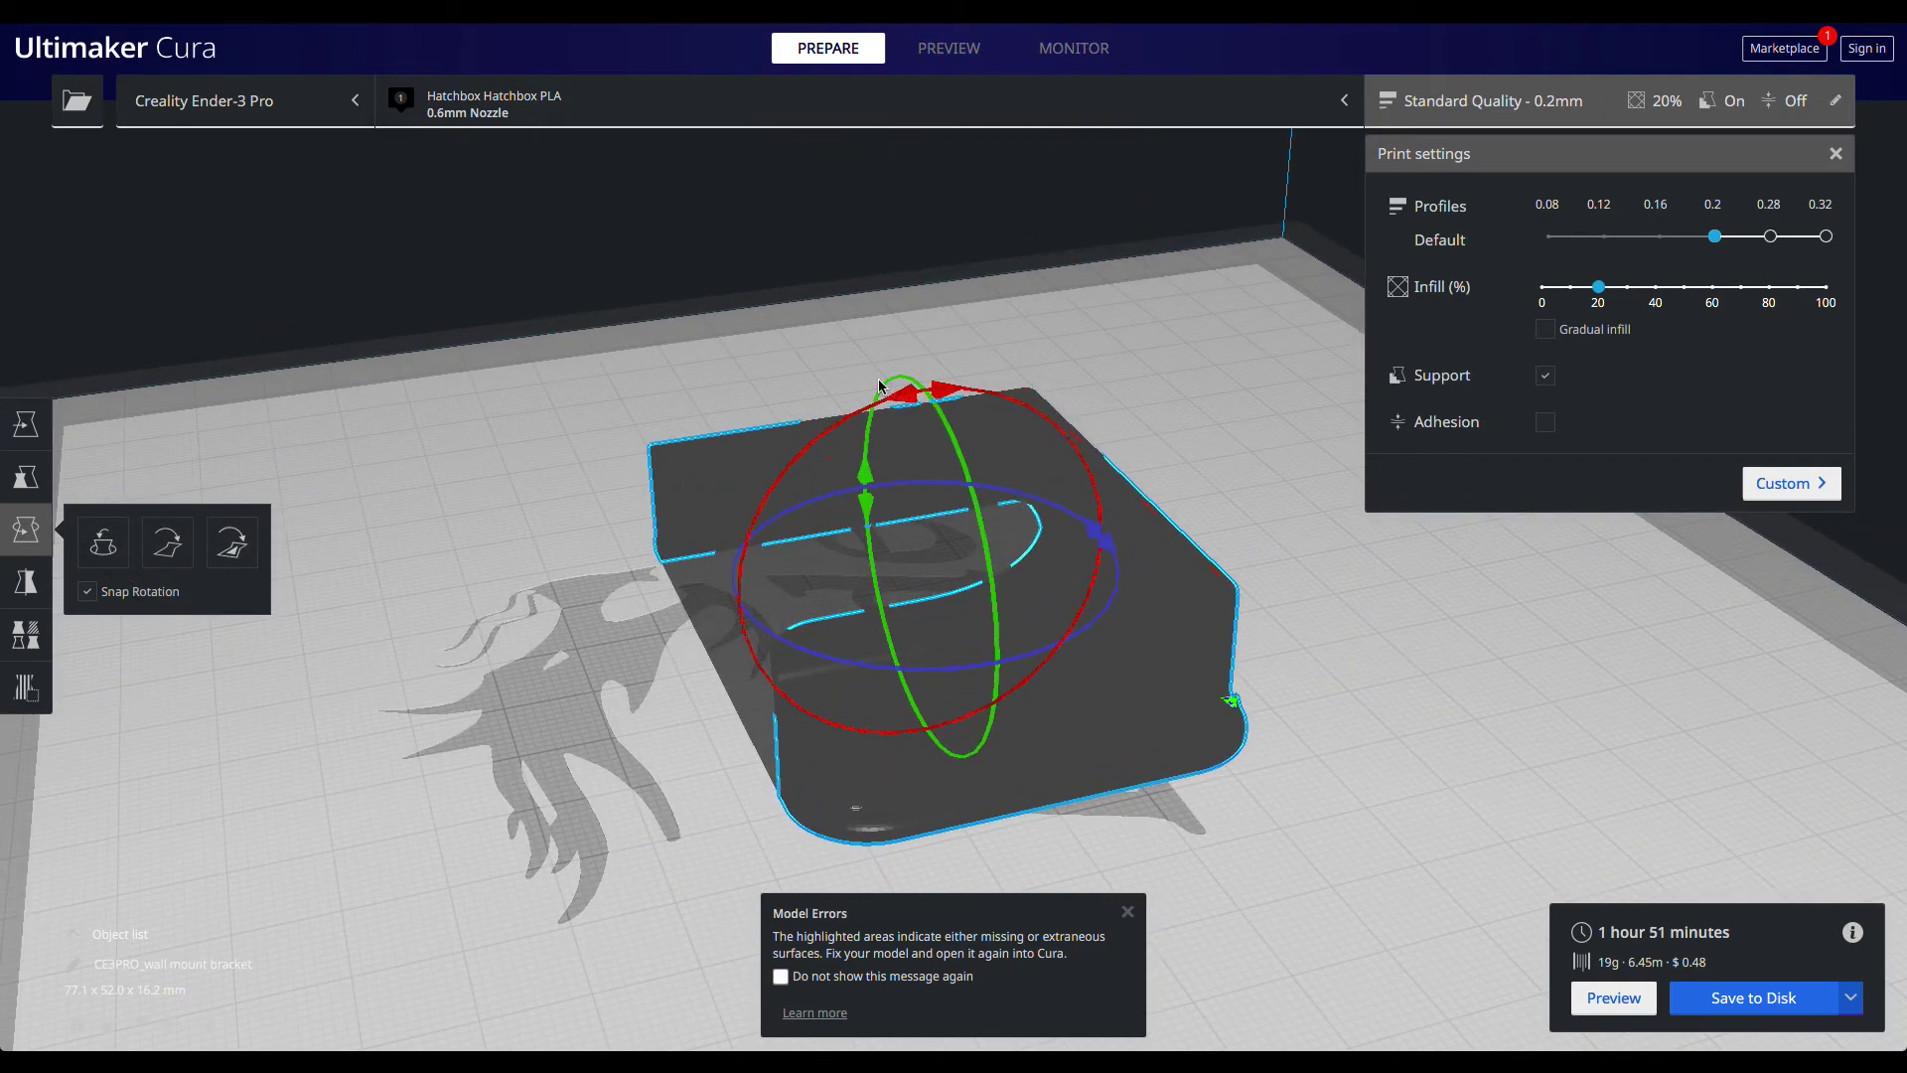
drag(891, 391, 1225, 503)
click(1709, 1002)
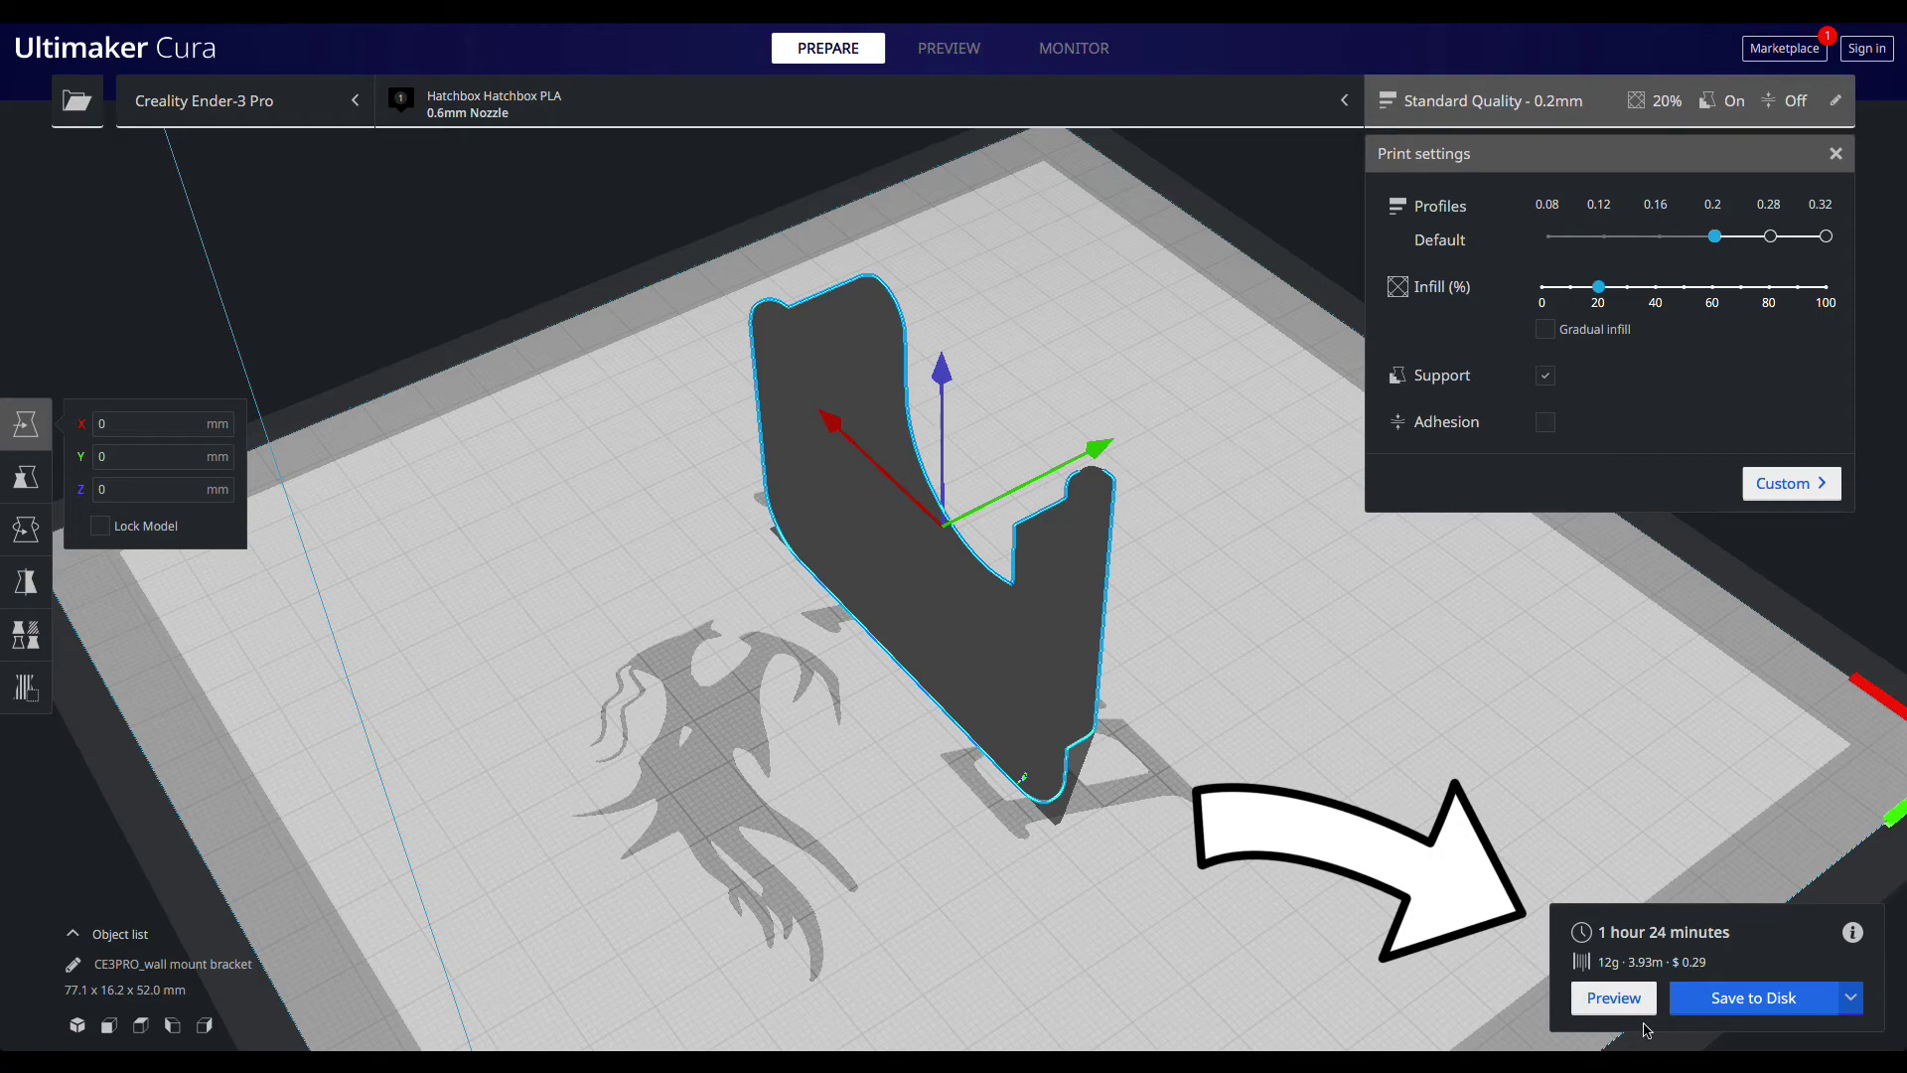
click(1614, 997)
Pick the 0.28 mm Low Quality profile and view the upright bracket from the front
right_drag(1382, 785, 1070, 841)
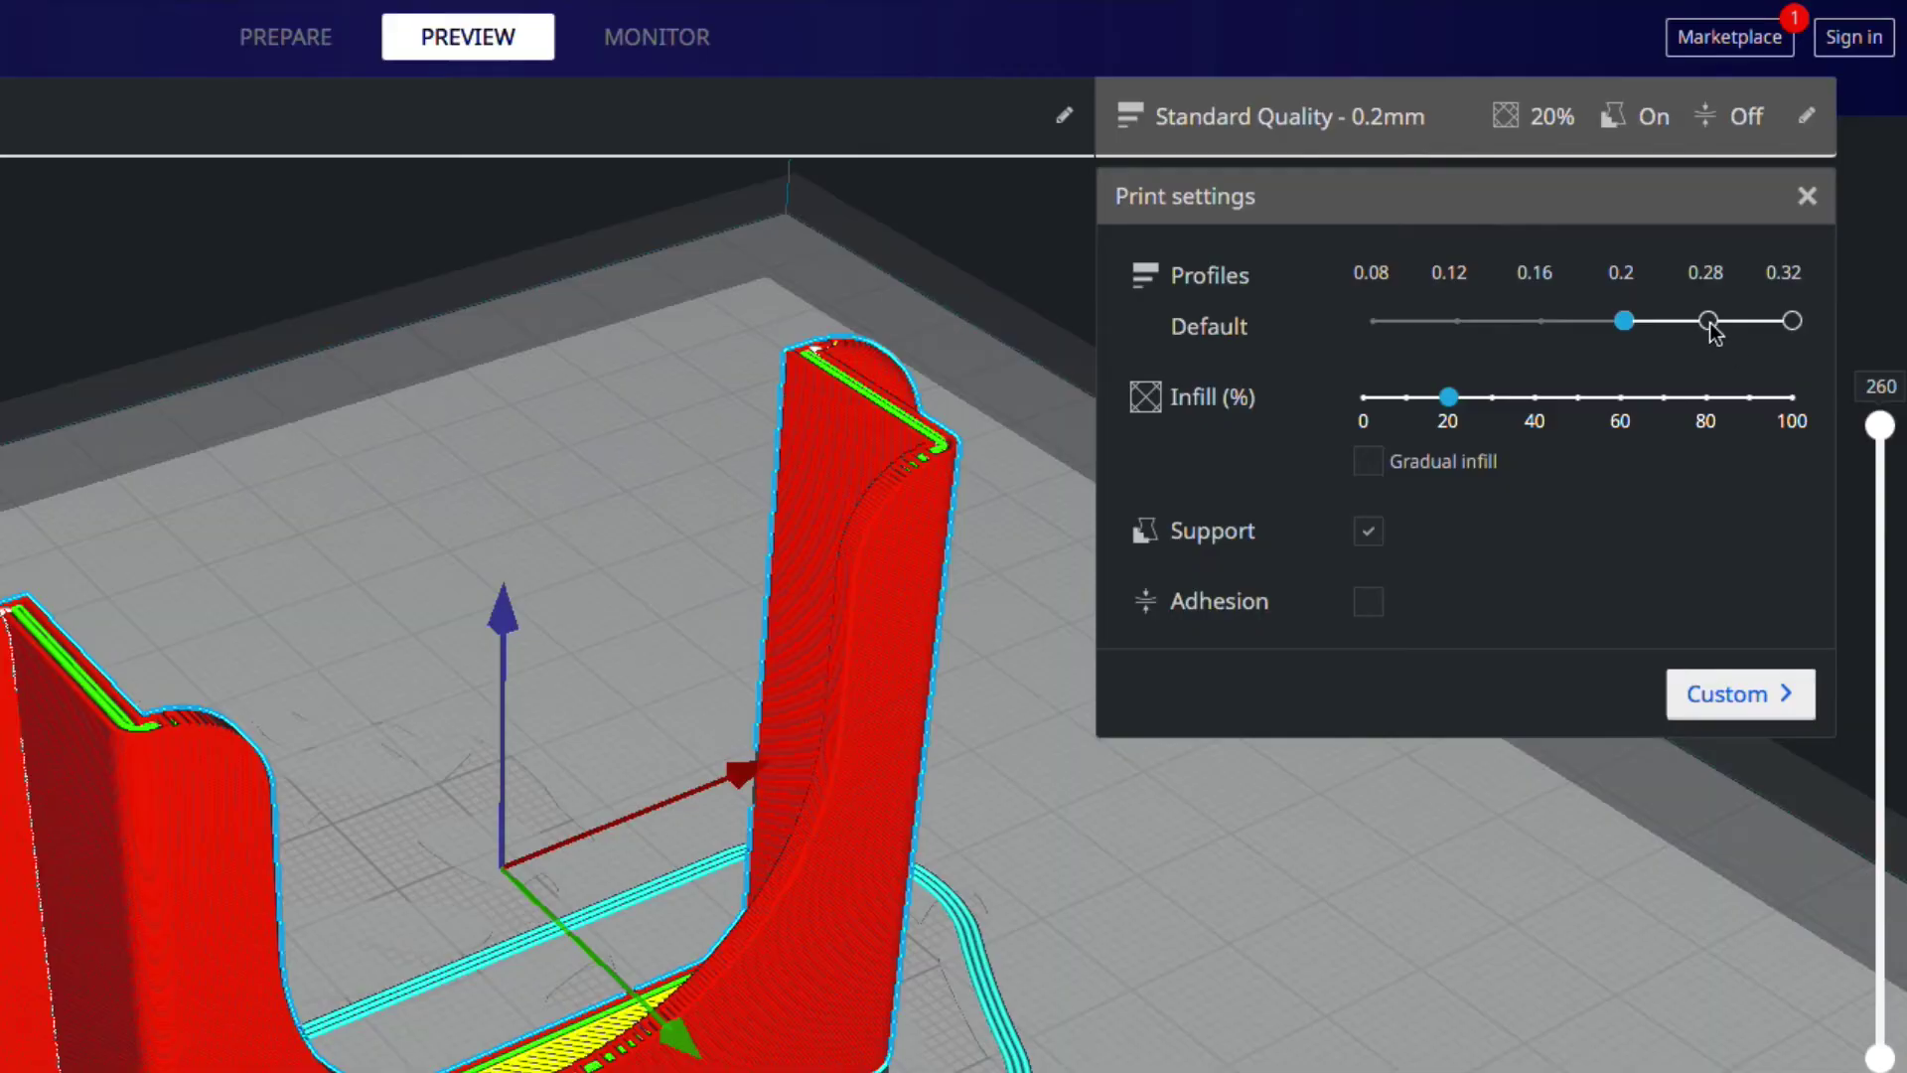
click(1708, 321)
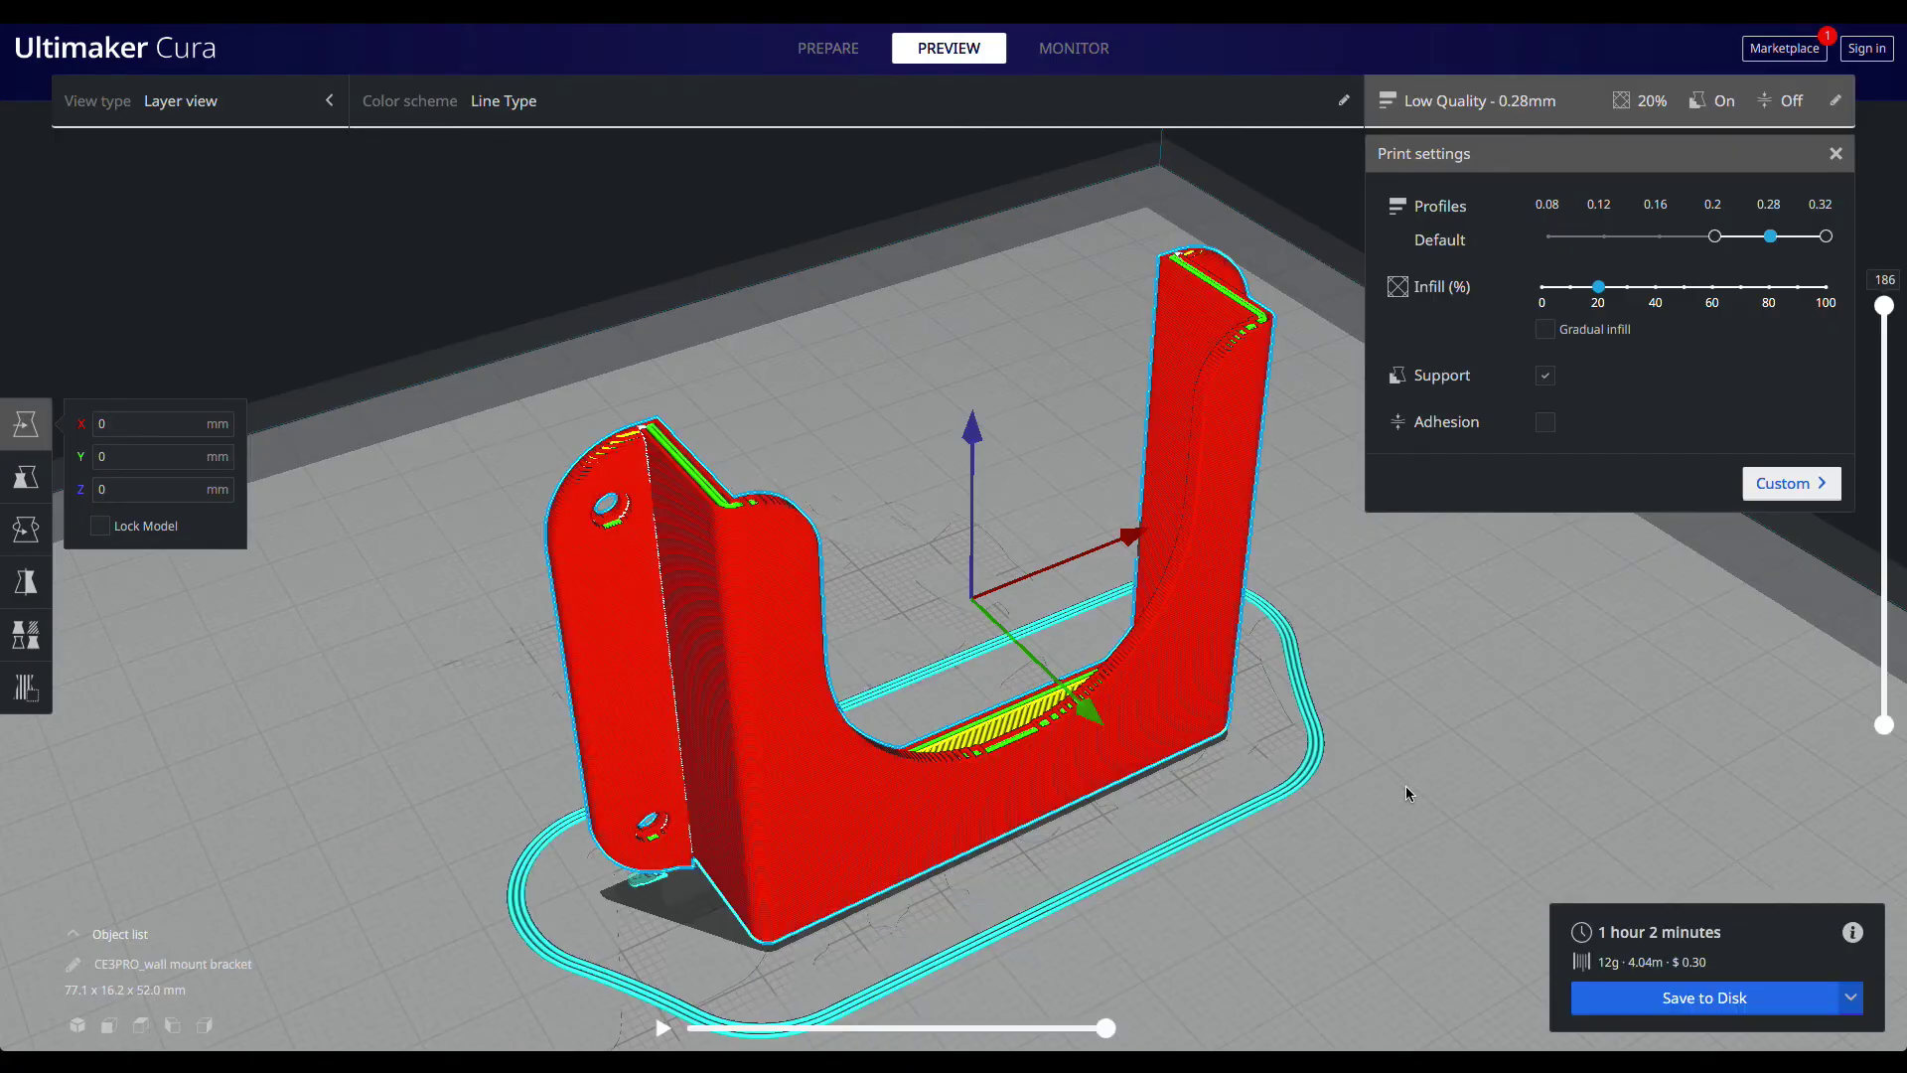
middle_drag(1407, 771, 1365, 760)
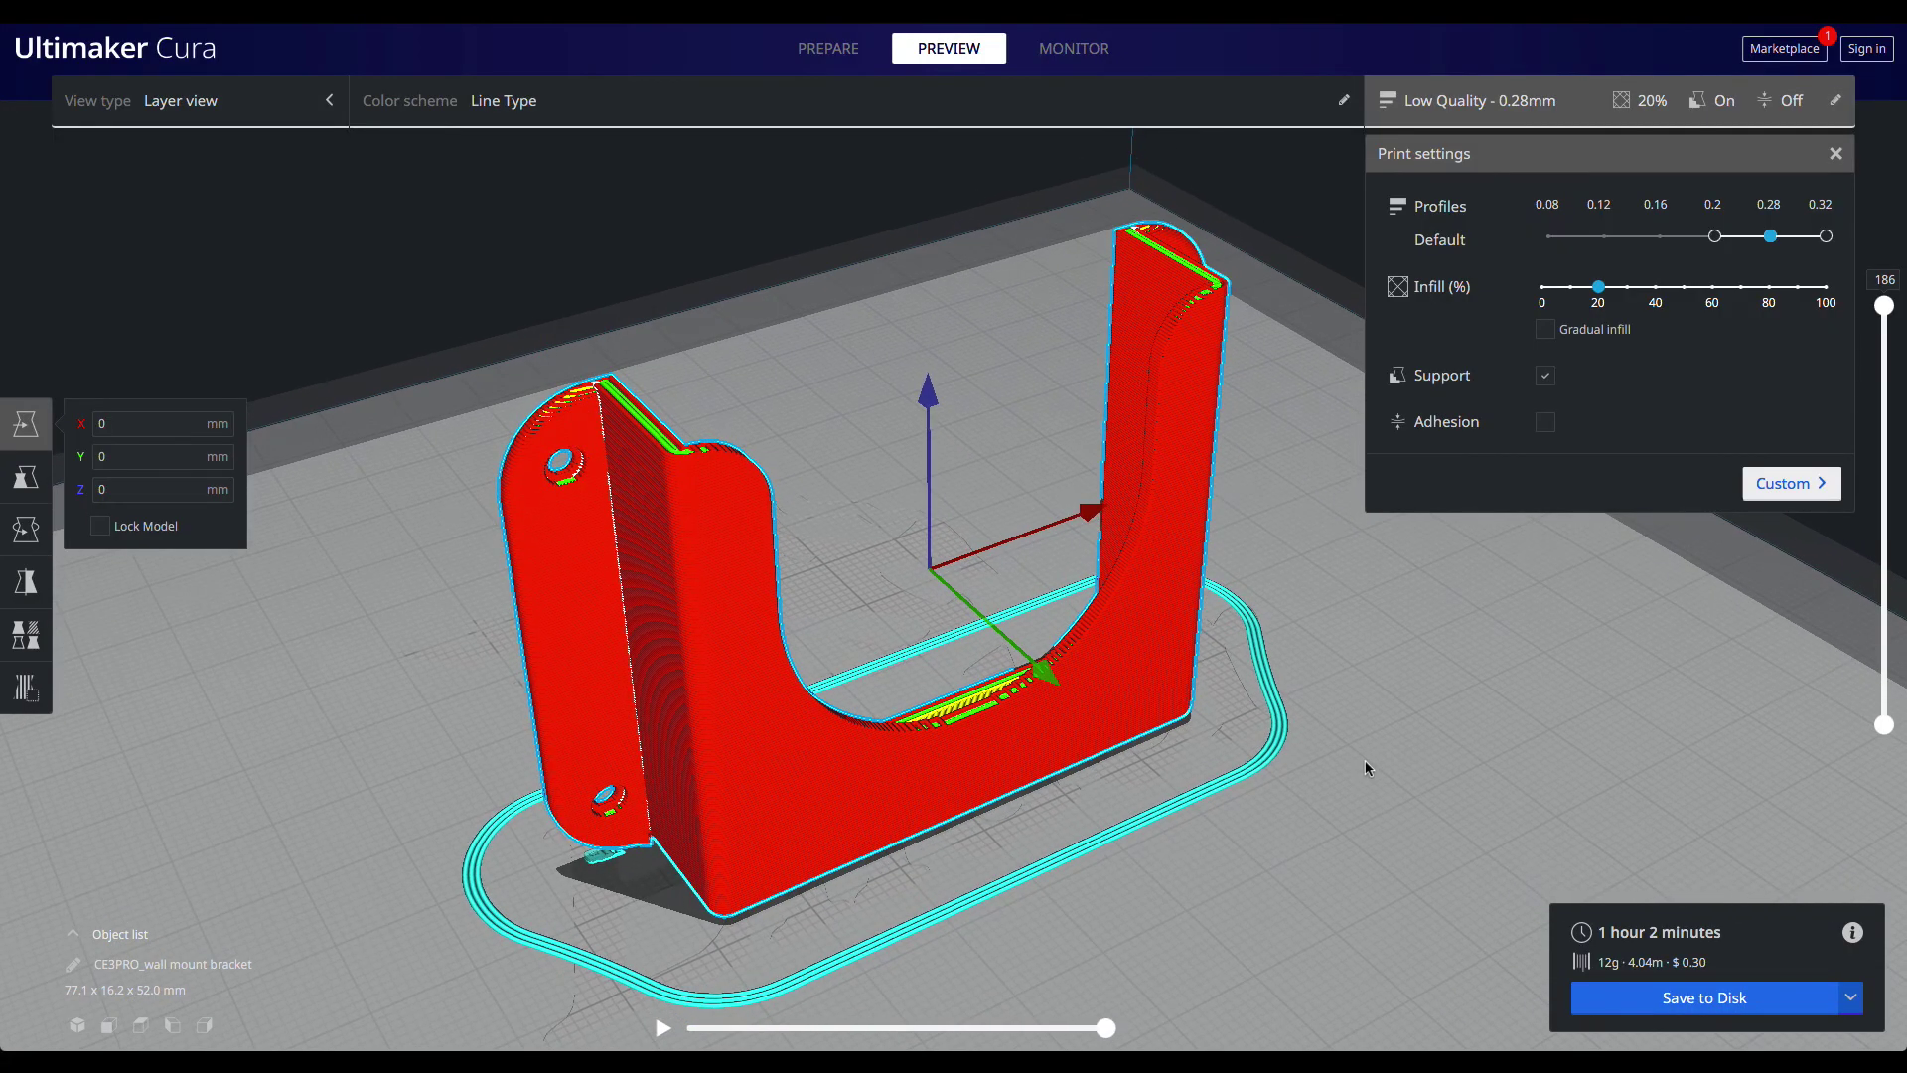